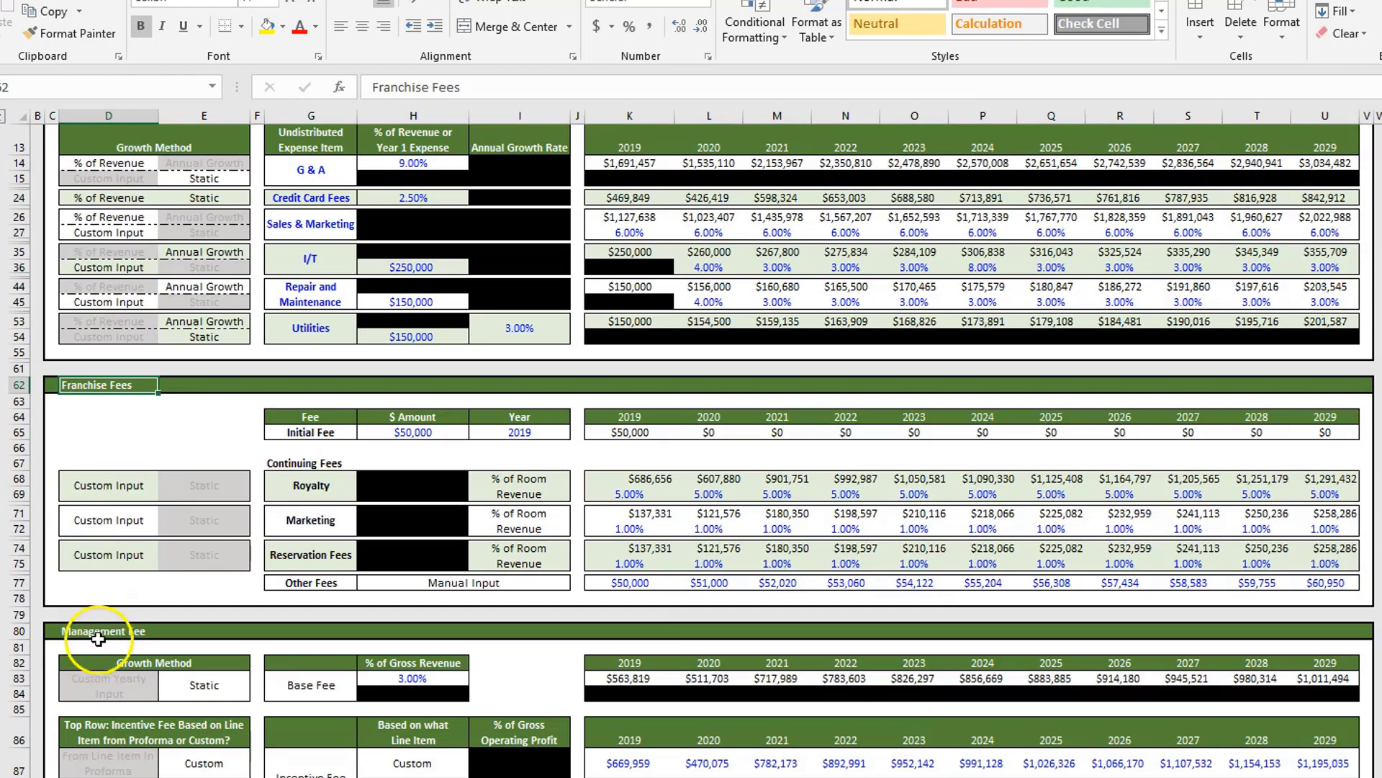
# - Review the Management Fee, Fixed Expenses and Cap Ex & FF&E Reserve sections of the other expenses inputs
pyautogui.click(92, 629)
pyautogui.scroll(-4, 144, 633)
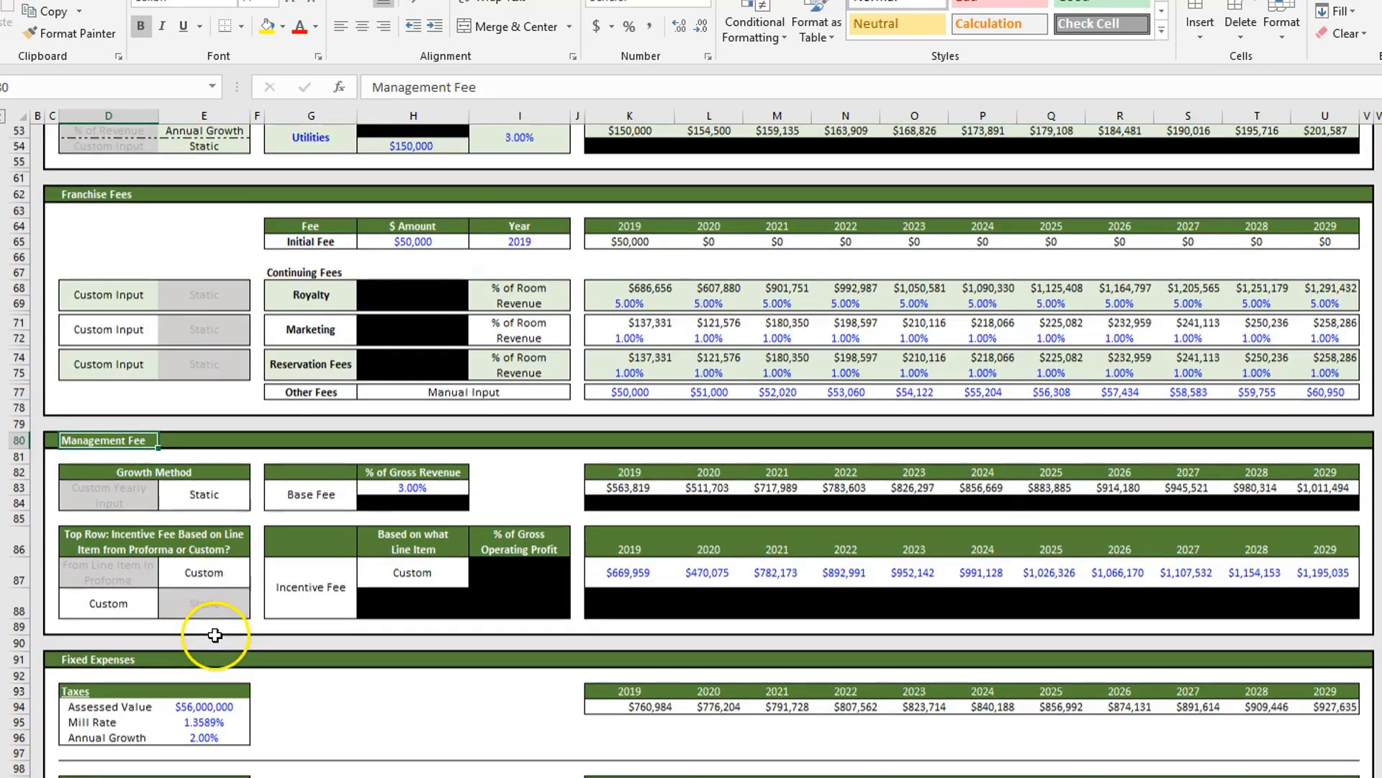
pyautogui.scroll(-2, 166, 612)
pyautogui.click(117, 605)
pyautogui.scroll(-6, 118, 601)
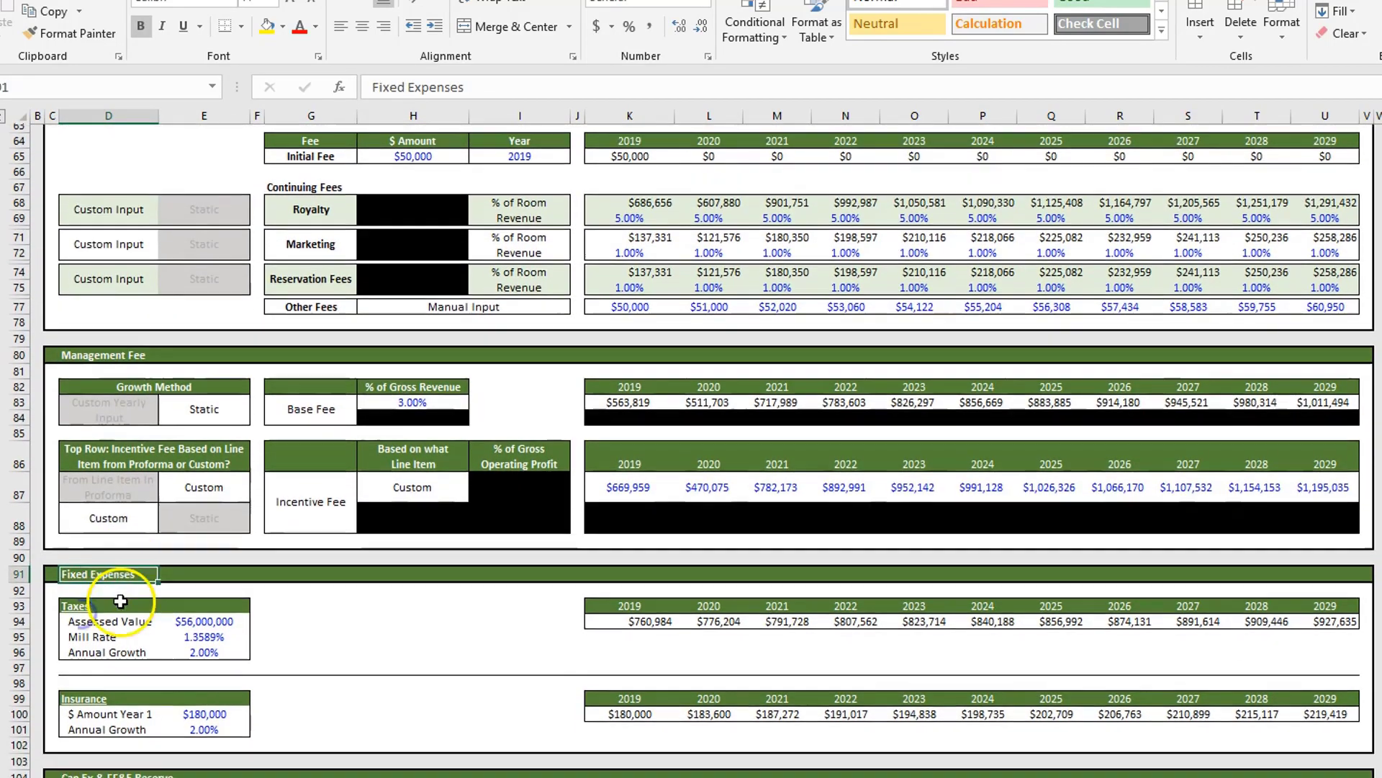
pyautogui.scroll(-2, 121, 600)
pyautogui.click(101, 475)
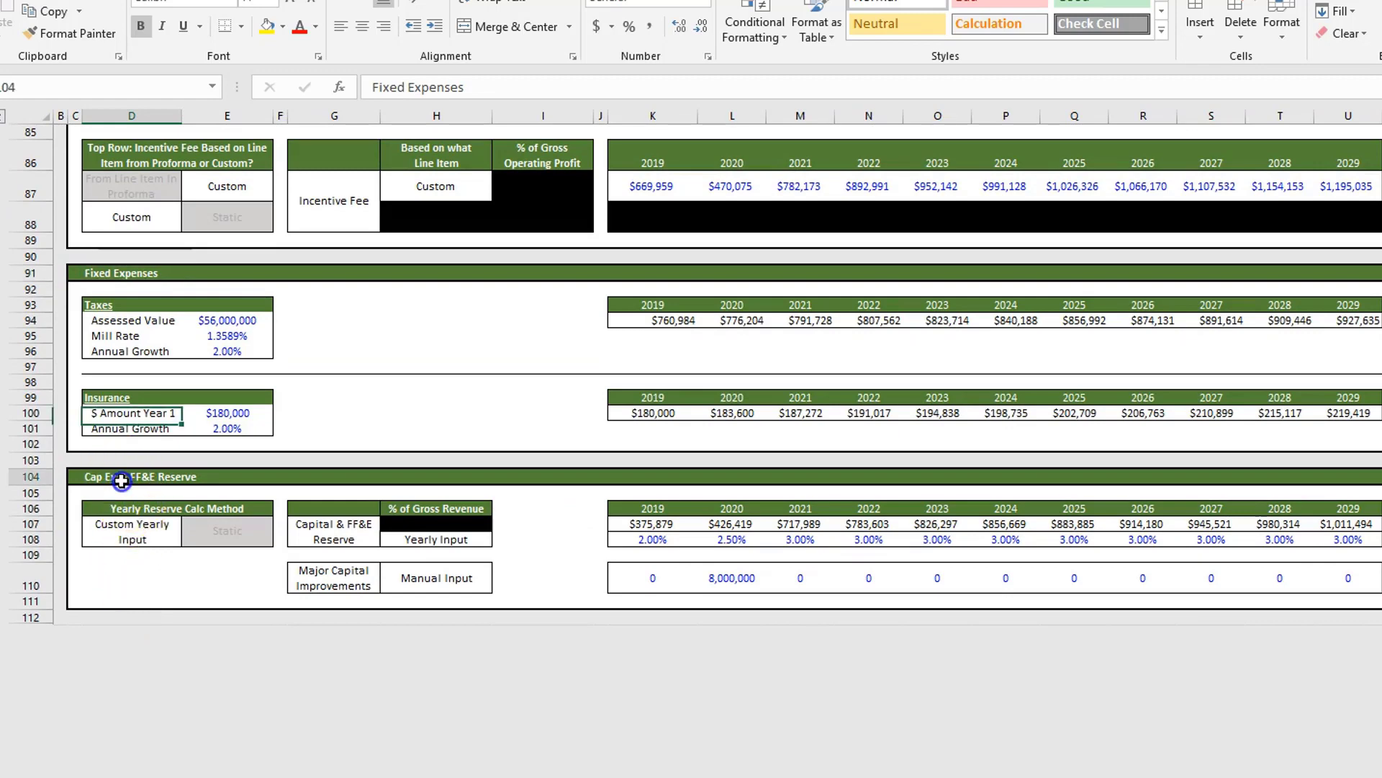
pyautogui.scroll(13, 226, 444)
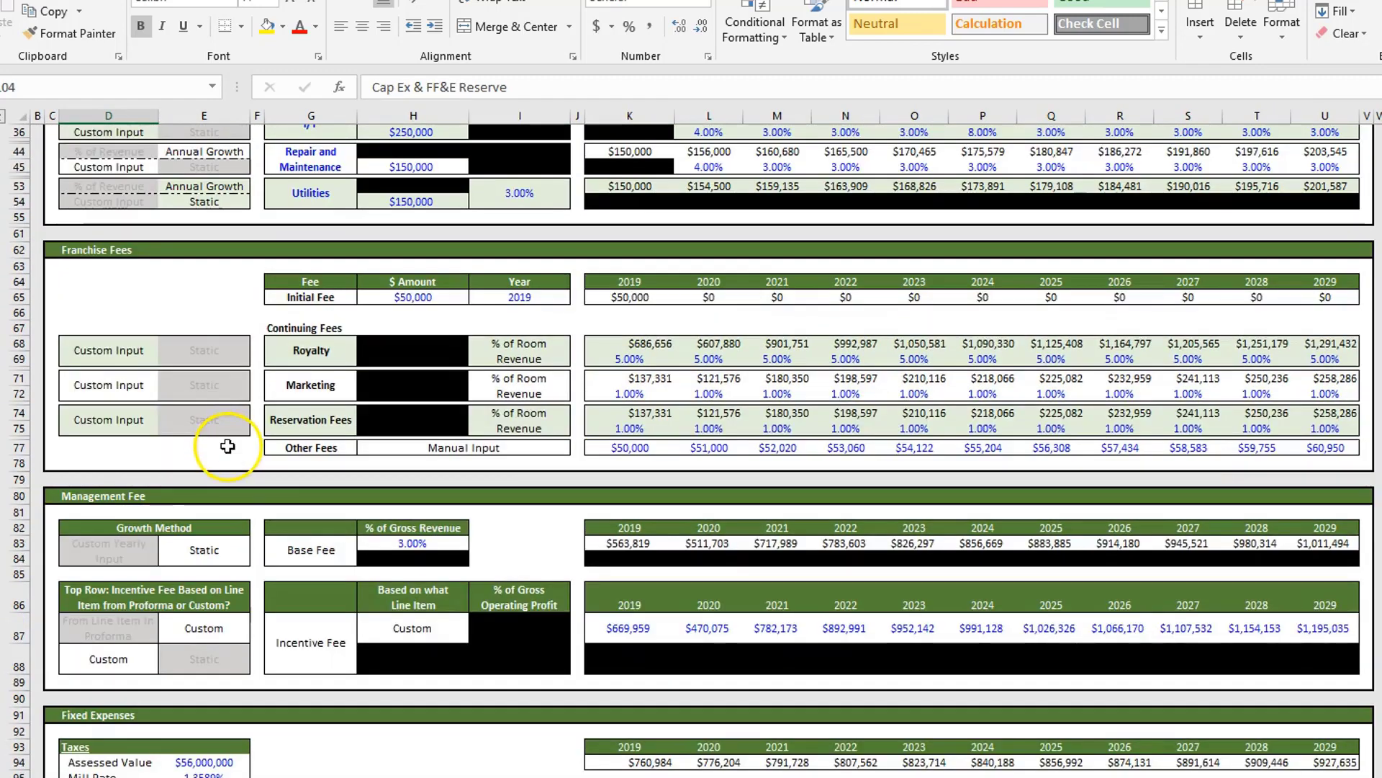
pyautogui.scroll(4, 228, 445)
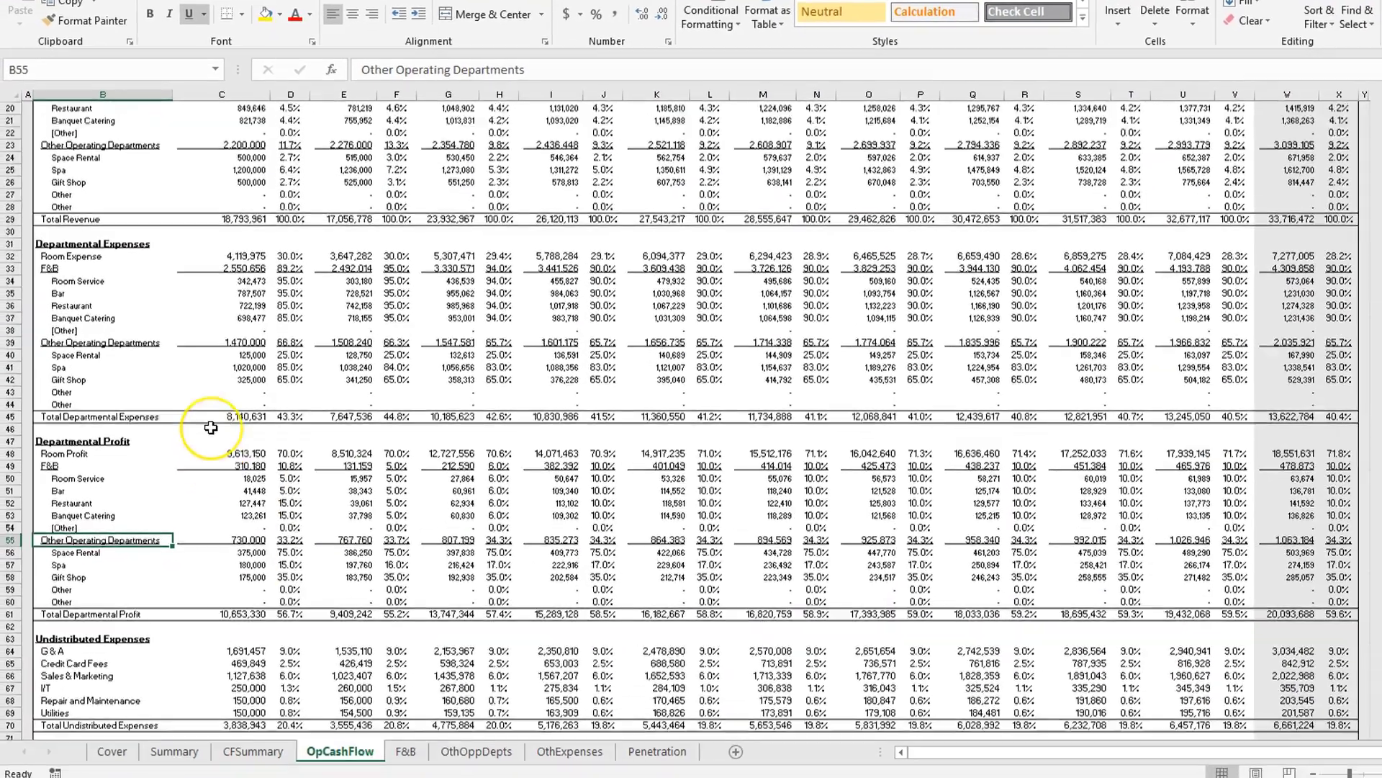
# - Examine the Room Expense, F&B and Other Operating Departments lines under Departmental Expenses on the OpCashFlow sheet
pyautogui.scroll(3, 191, 429)
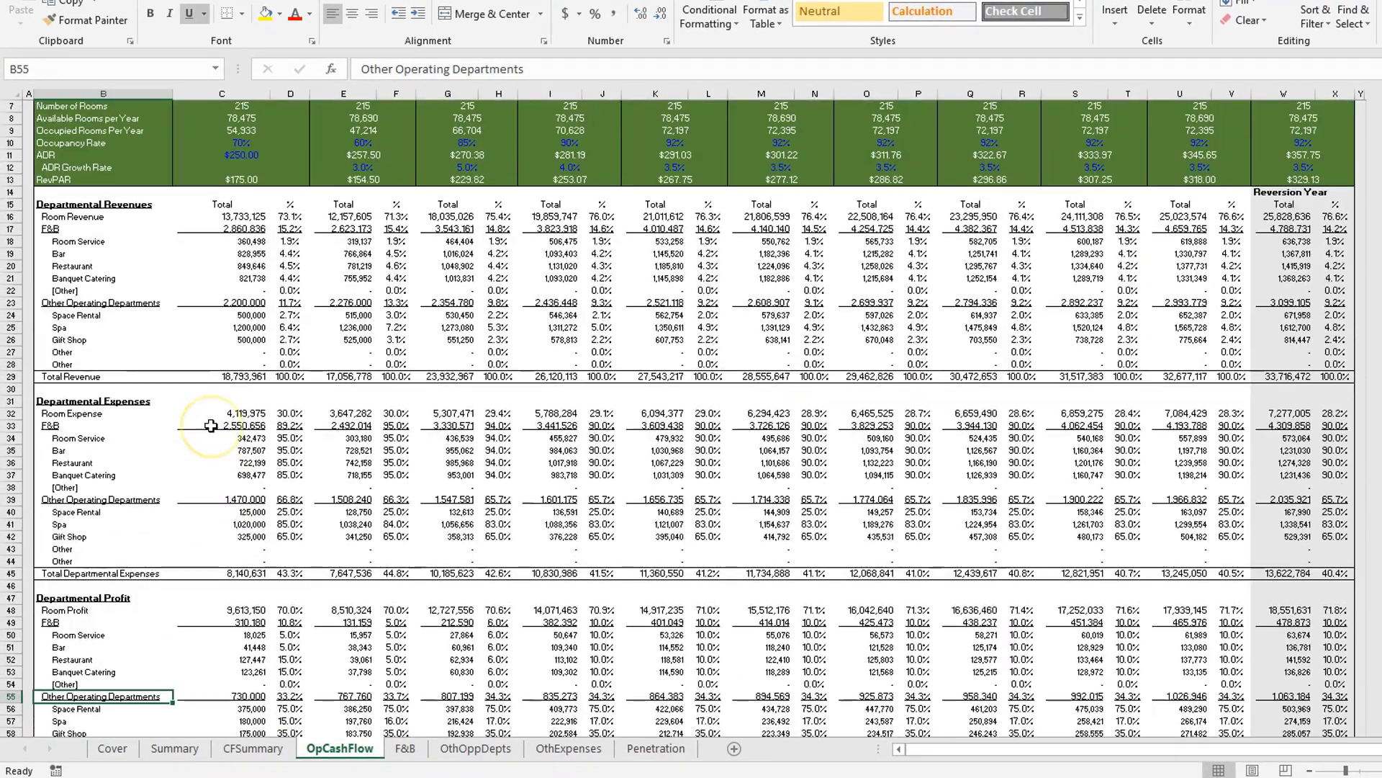
pyautogui.click(79, 413)
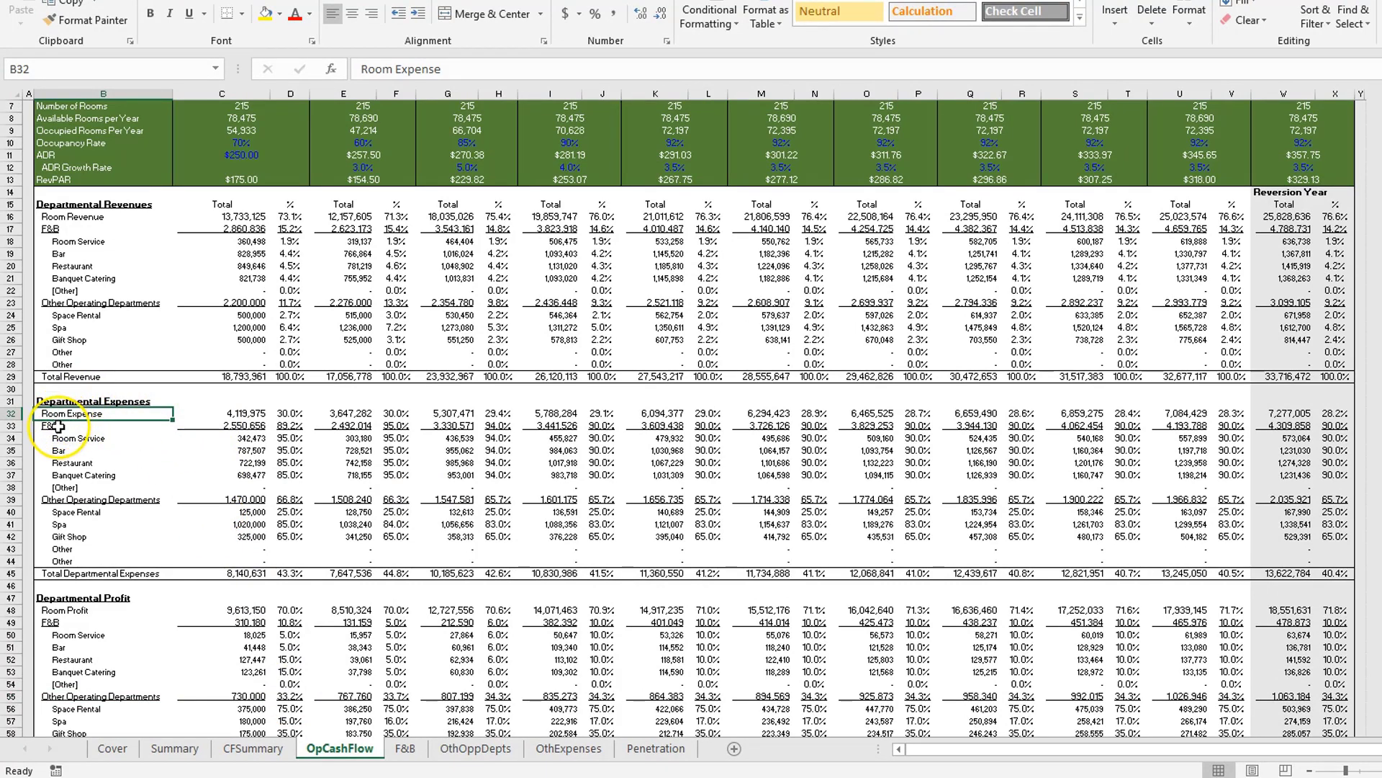
pyautogui.click(58, 426)
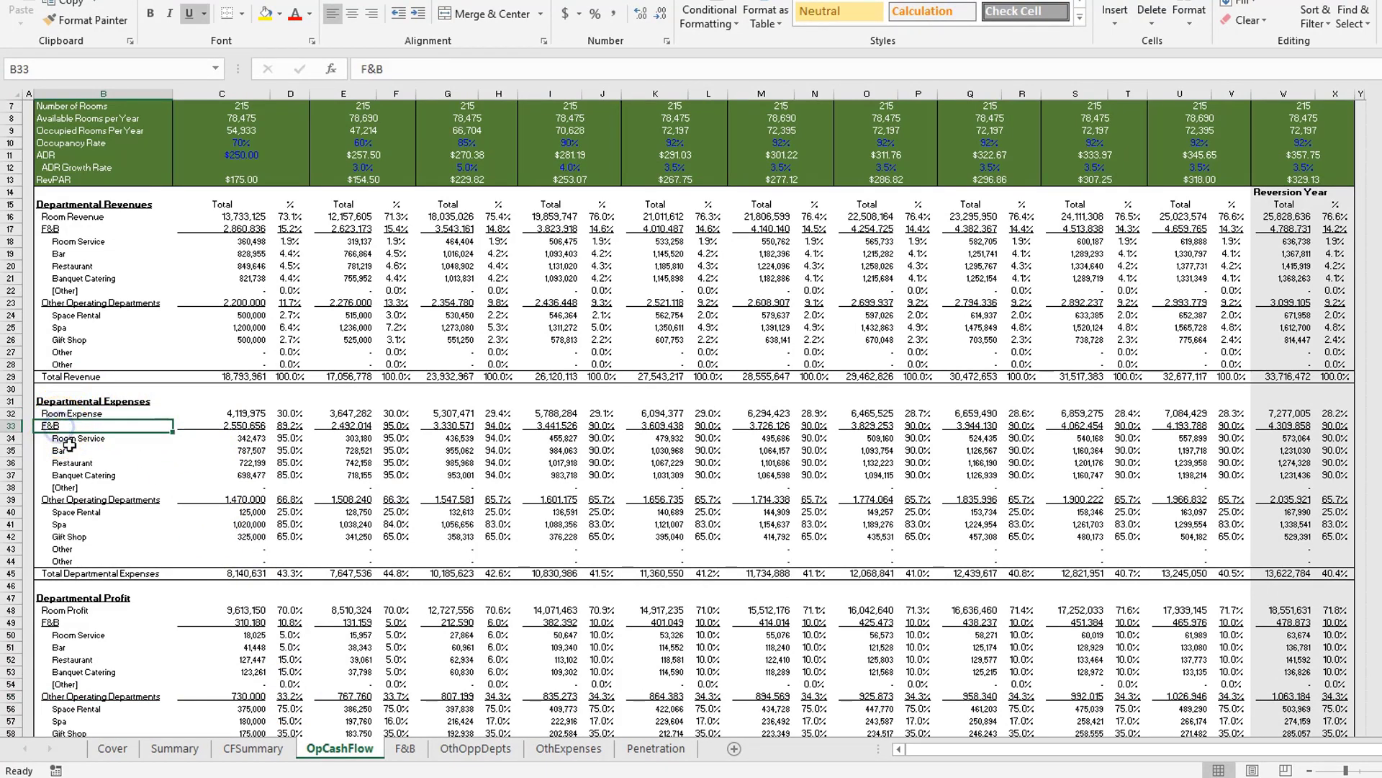
pyautogui.click(104, 502)
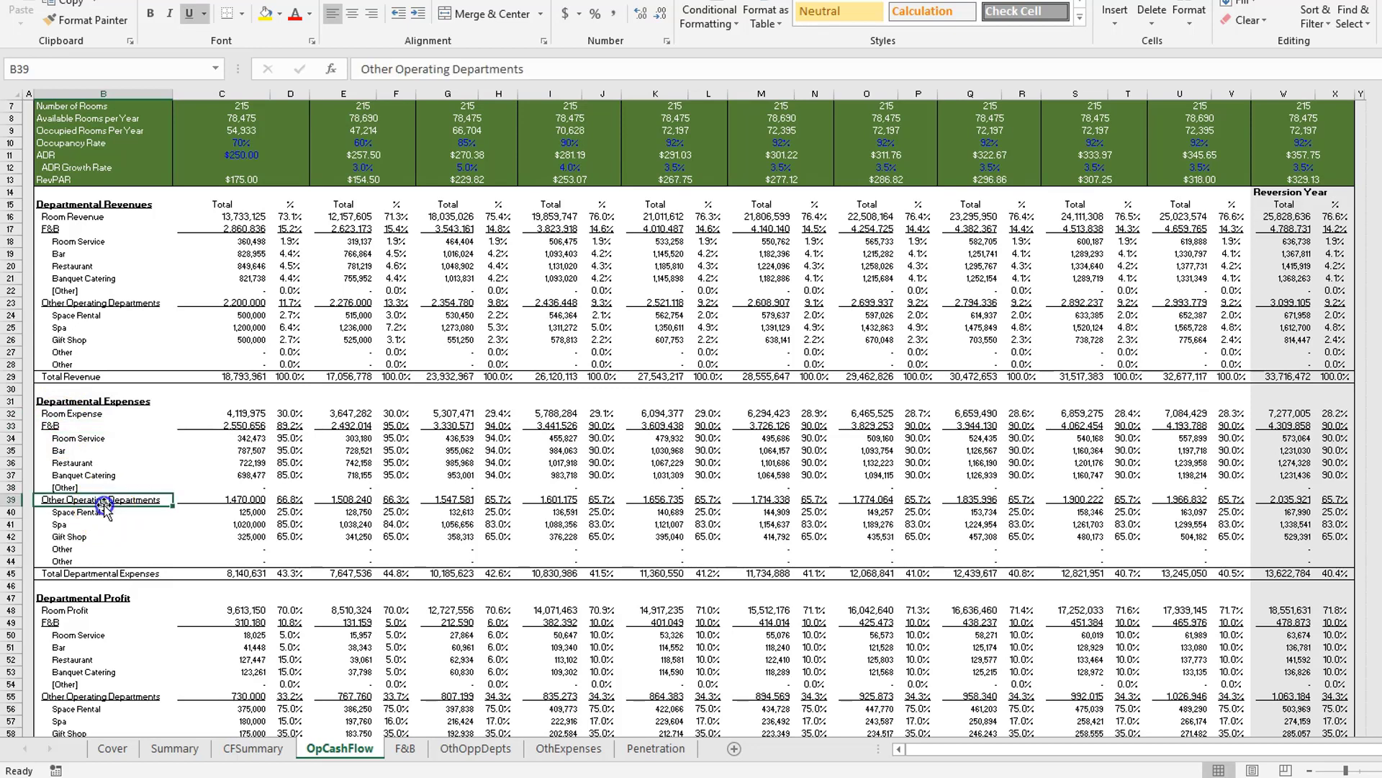
# - View the F&B and OthOppDepts input sheets and return to the Room Expense line on OpCashFlow
pyautogui.click(418, 751)
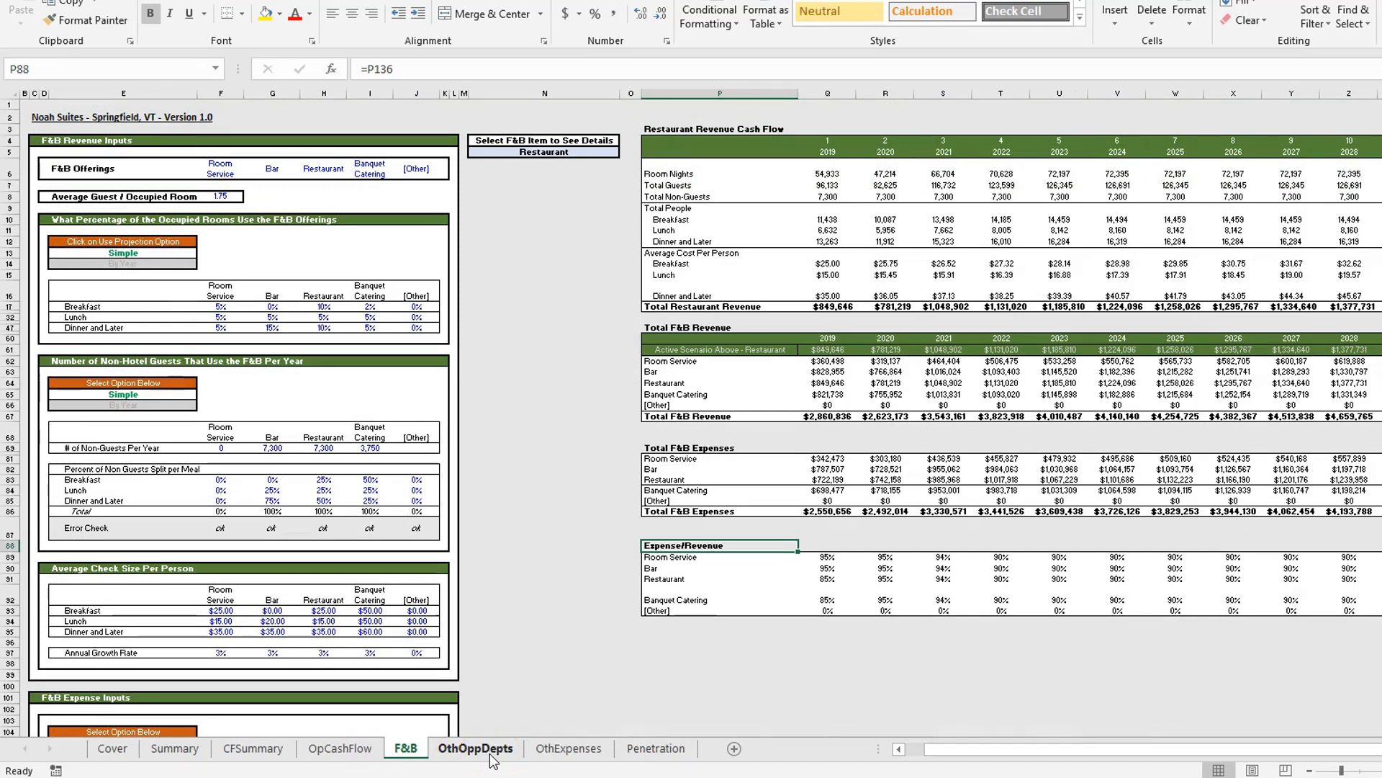
pyautogui.click(472, 750)
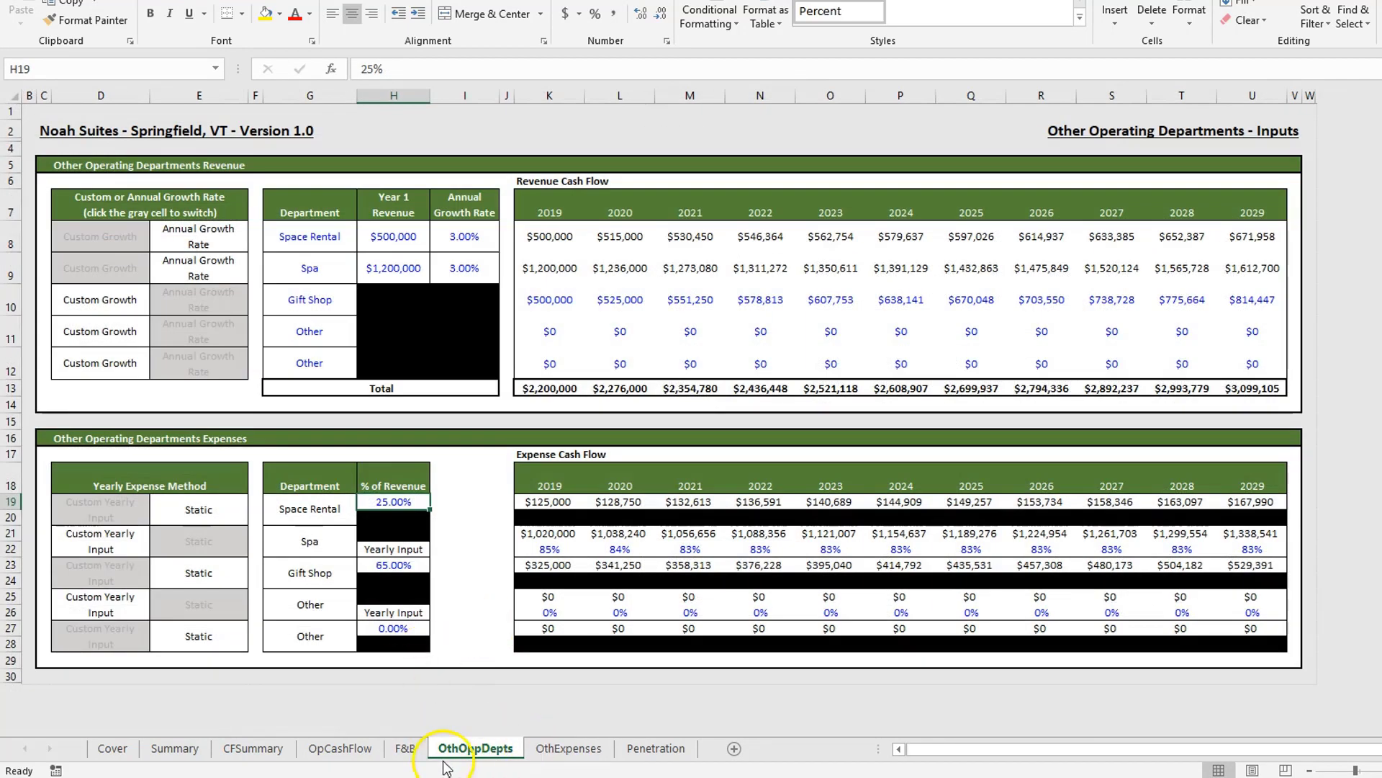
pyautogui.click(343, 749)
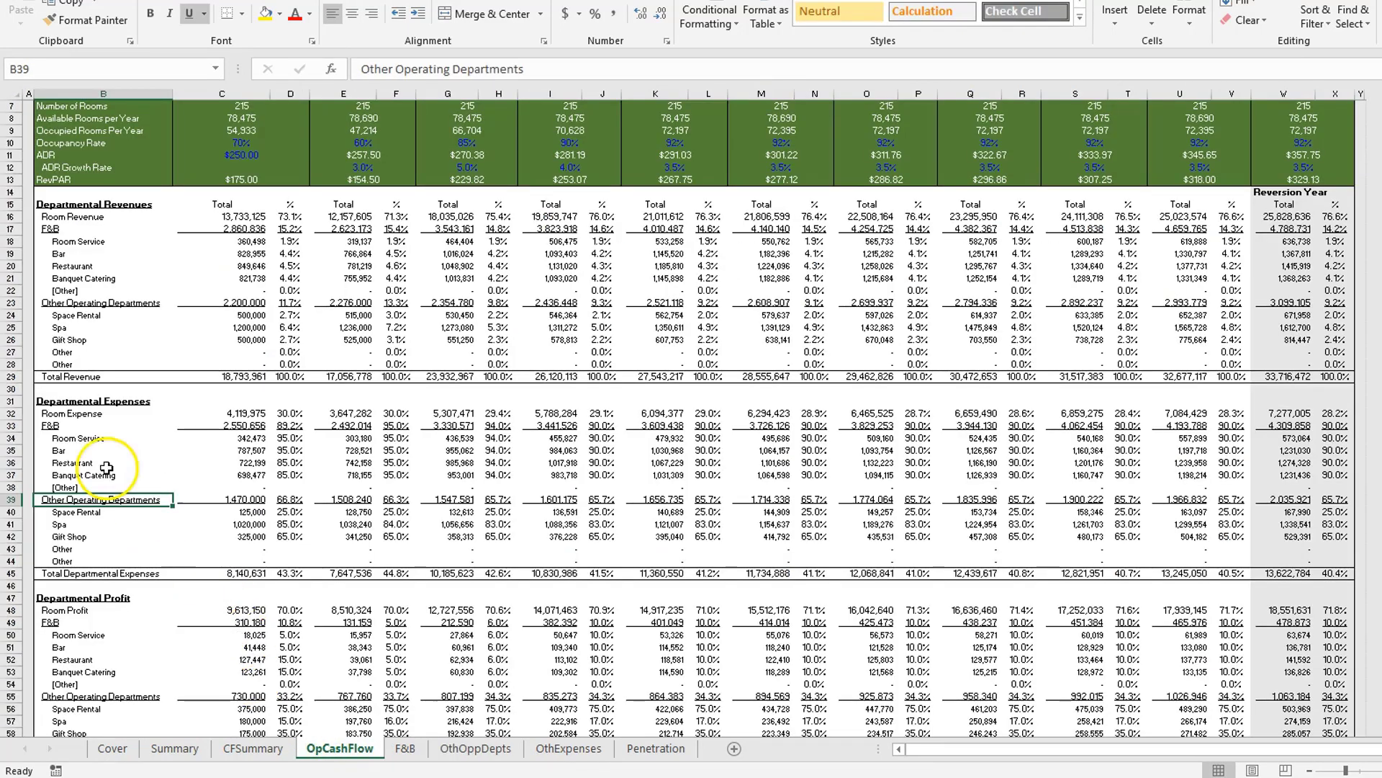
pyautogui.click(63, 411)
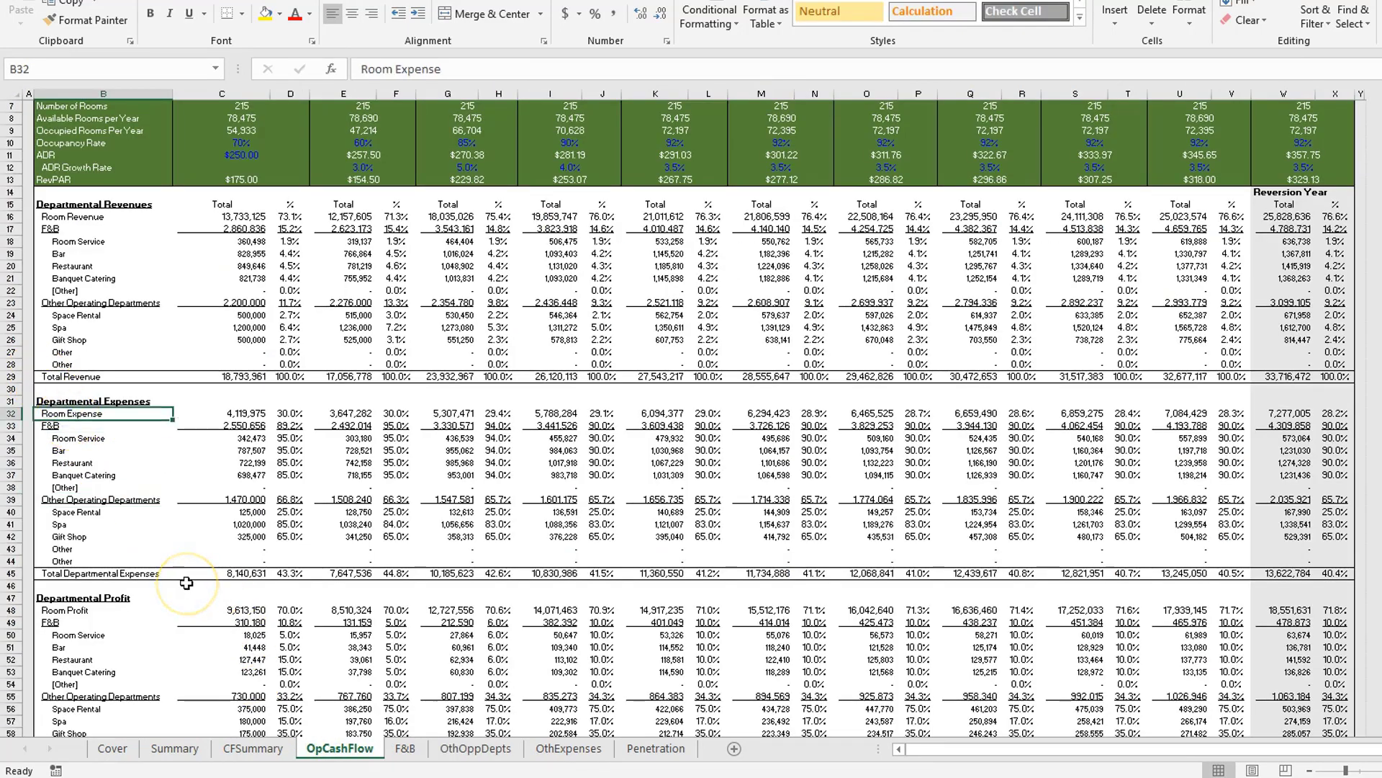
# - Examine the Undistributed Expenses and the fee and fixed expense lines on OpCashFlow, checking the OthExpenses sheet in between
pyautogui.scroll(-6, 186, 583)
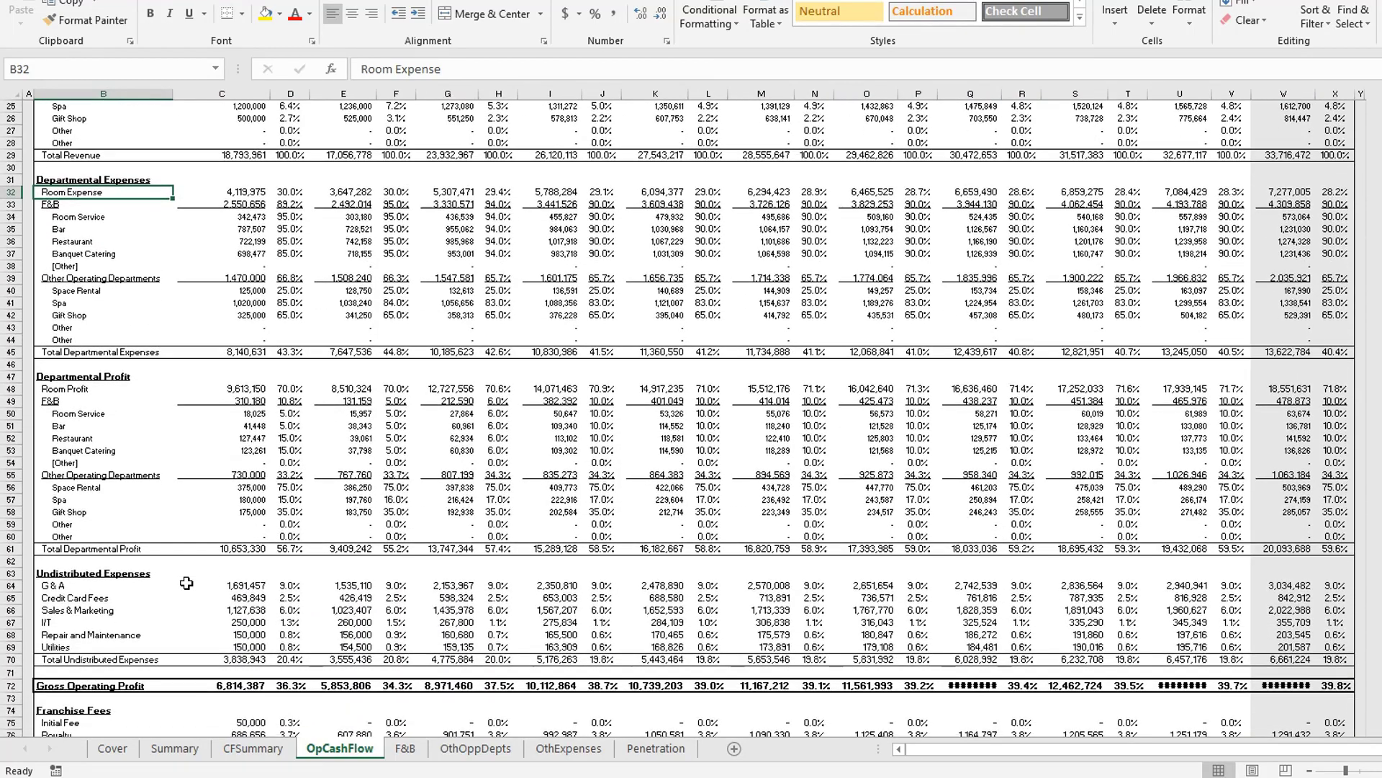
pyautogui.click(112, 578)
pyautogui.click(567, 749)
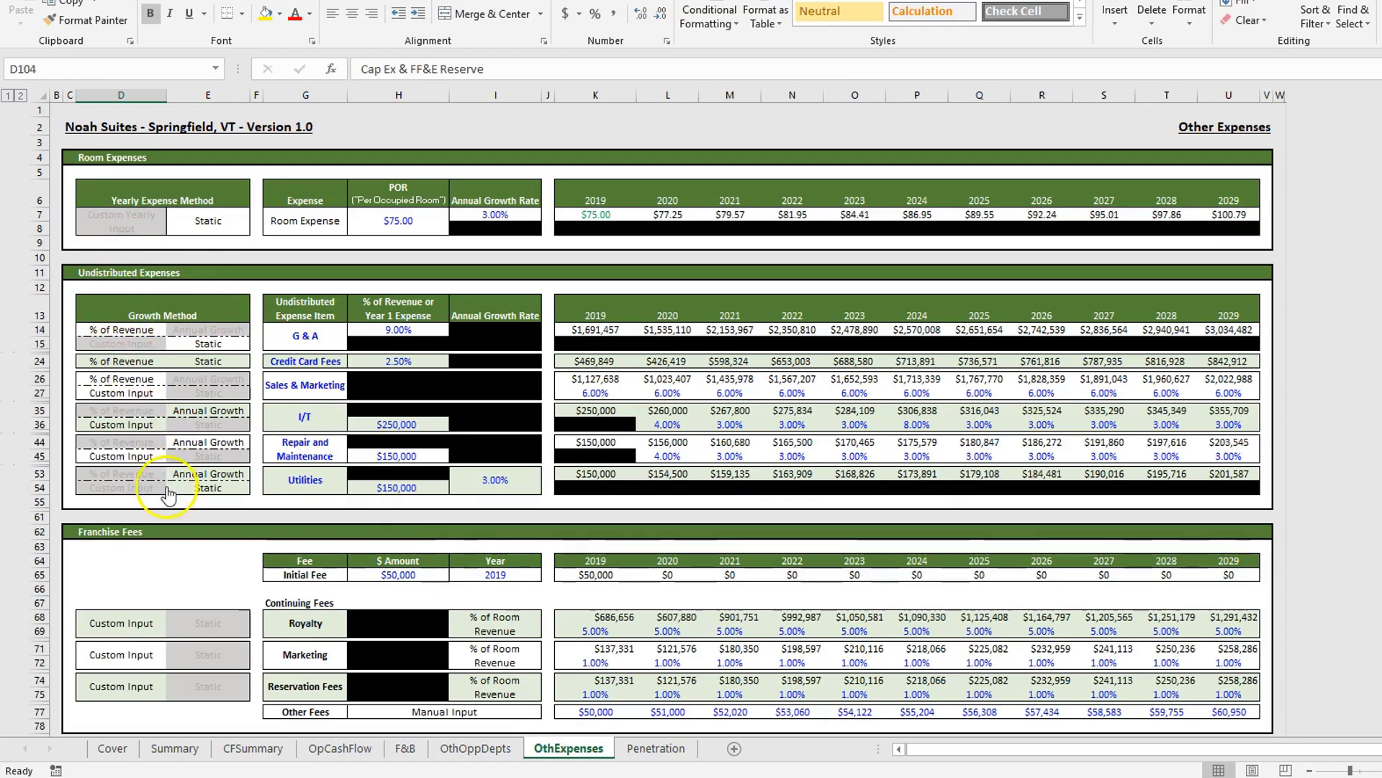
pyautogui.click(340, 749)
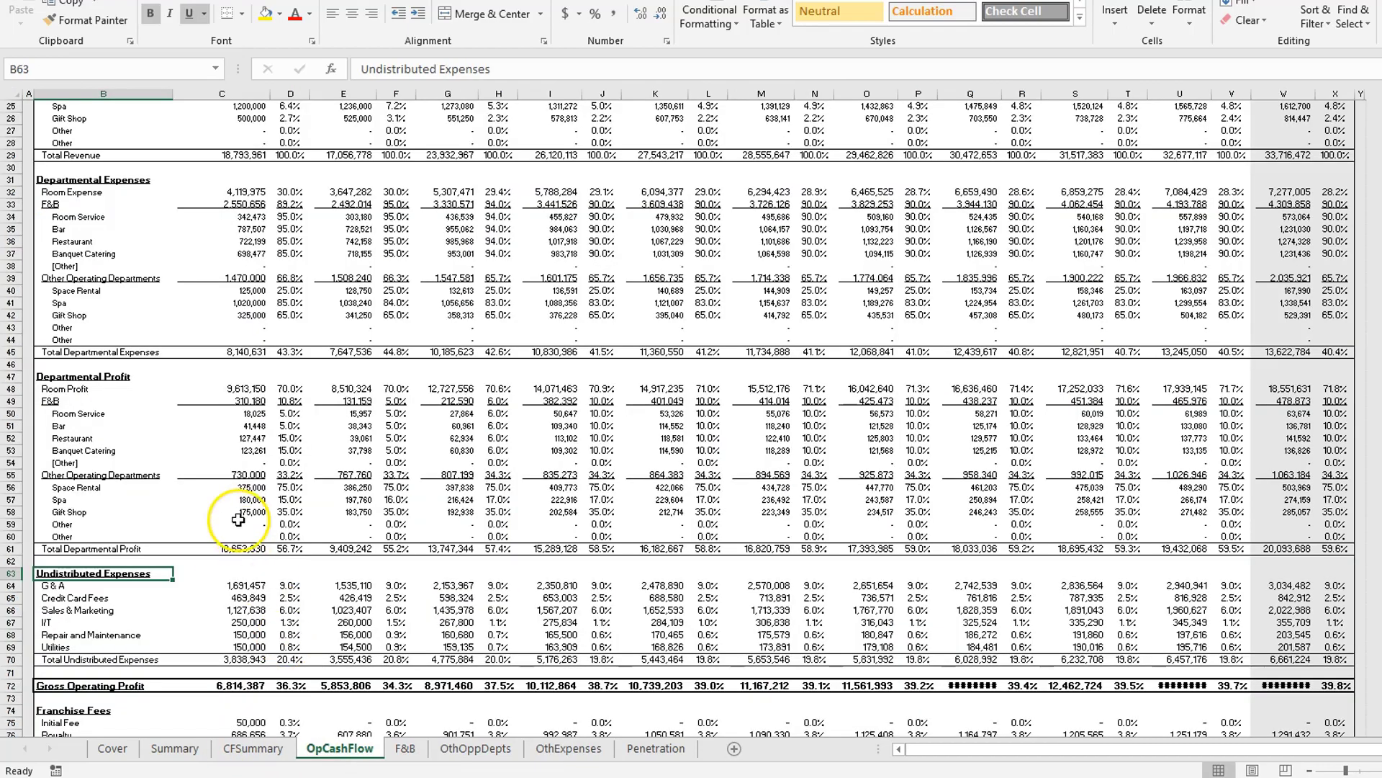
pyautogui.scroll(-3, 238, 517)
pyautogui.scroll(-7, 237, 517)
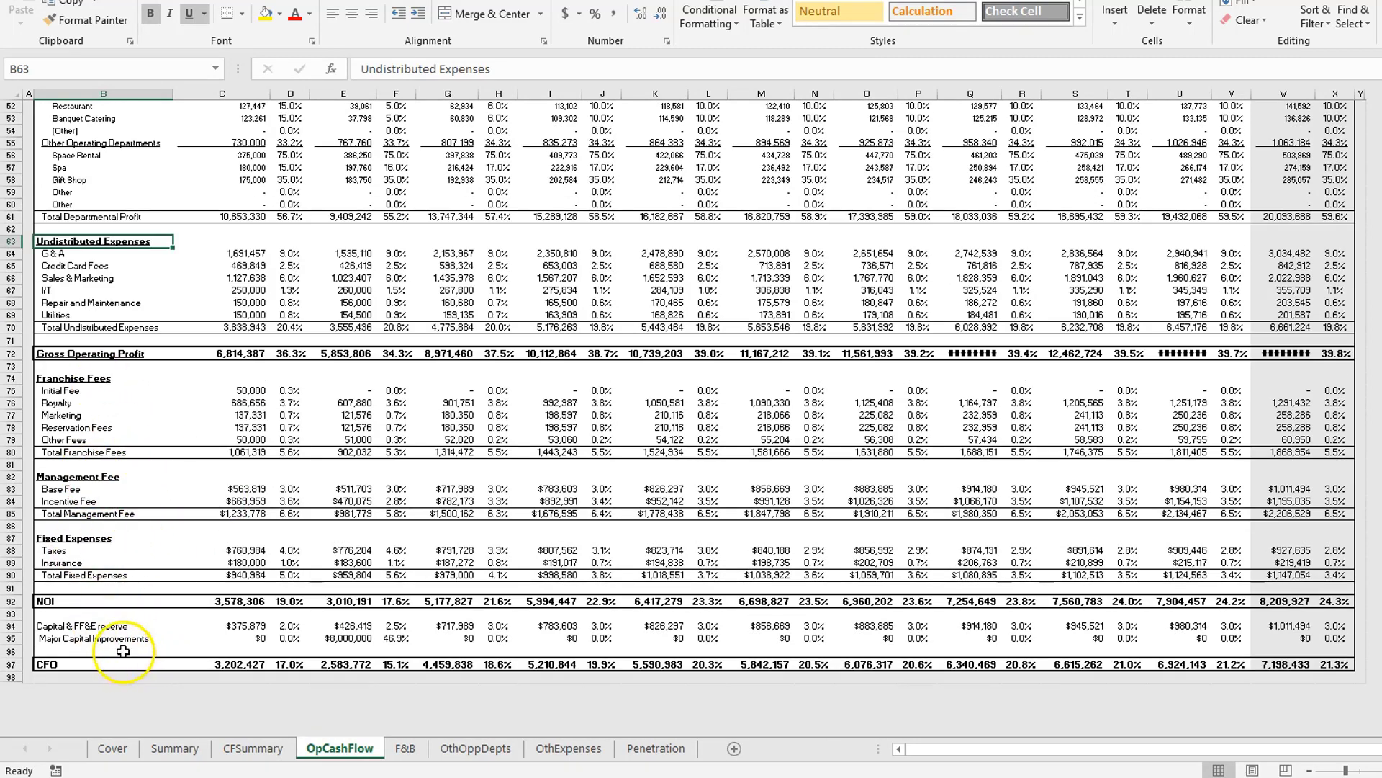
# - Examine the Room Expenses section of the OthExpenses sheet: its yearly expense method, POR amount and annual growth rate
pyautogui.click(547, 754)
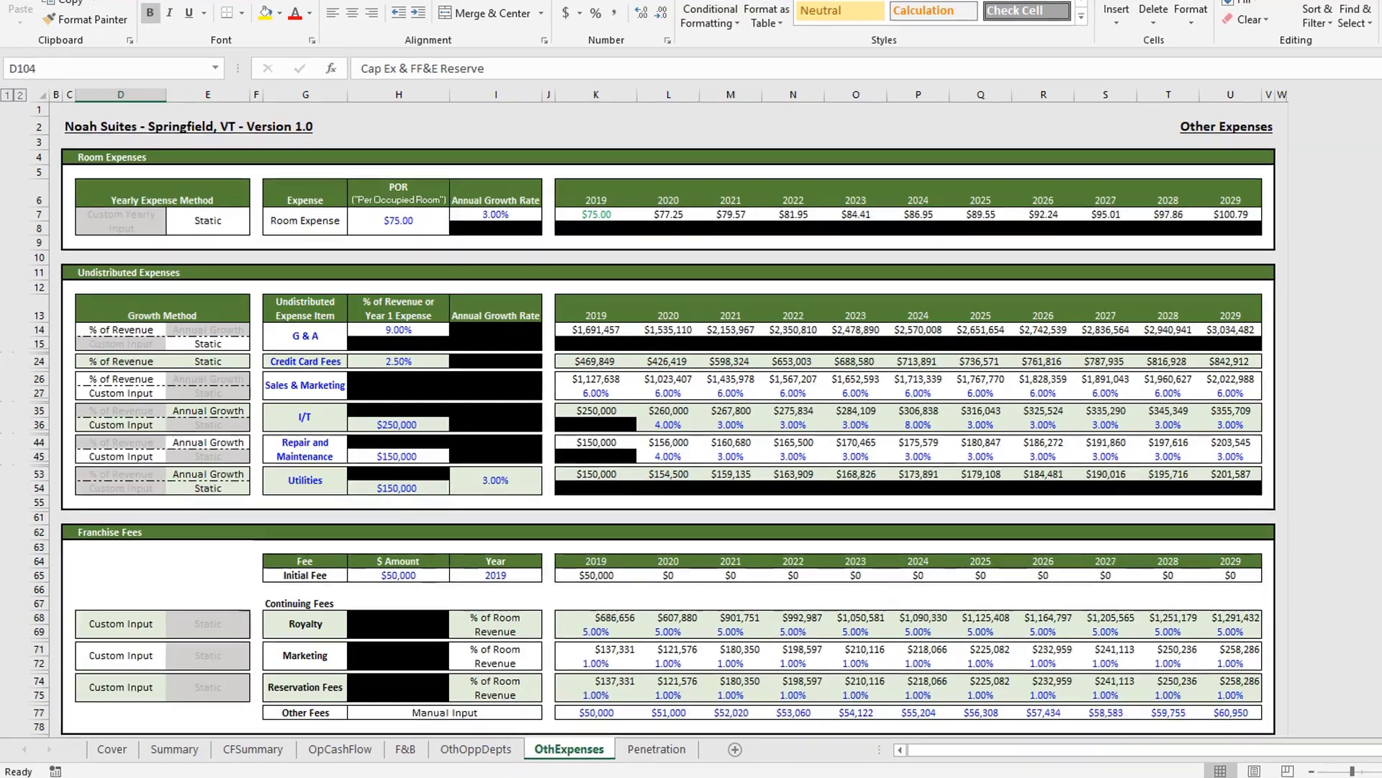
pyautogui.click(146, 624)
pyautogui.press('Left')
pyautogui.hotkey('ctrl', 'Up')
pyautogui.hotkey('ctrl', 'Up')
pyautogui.press('Down')
pyautogui.press('Down')
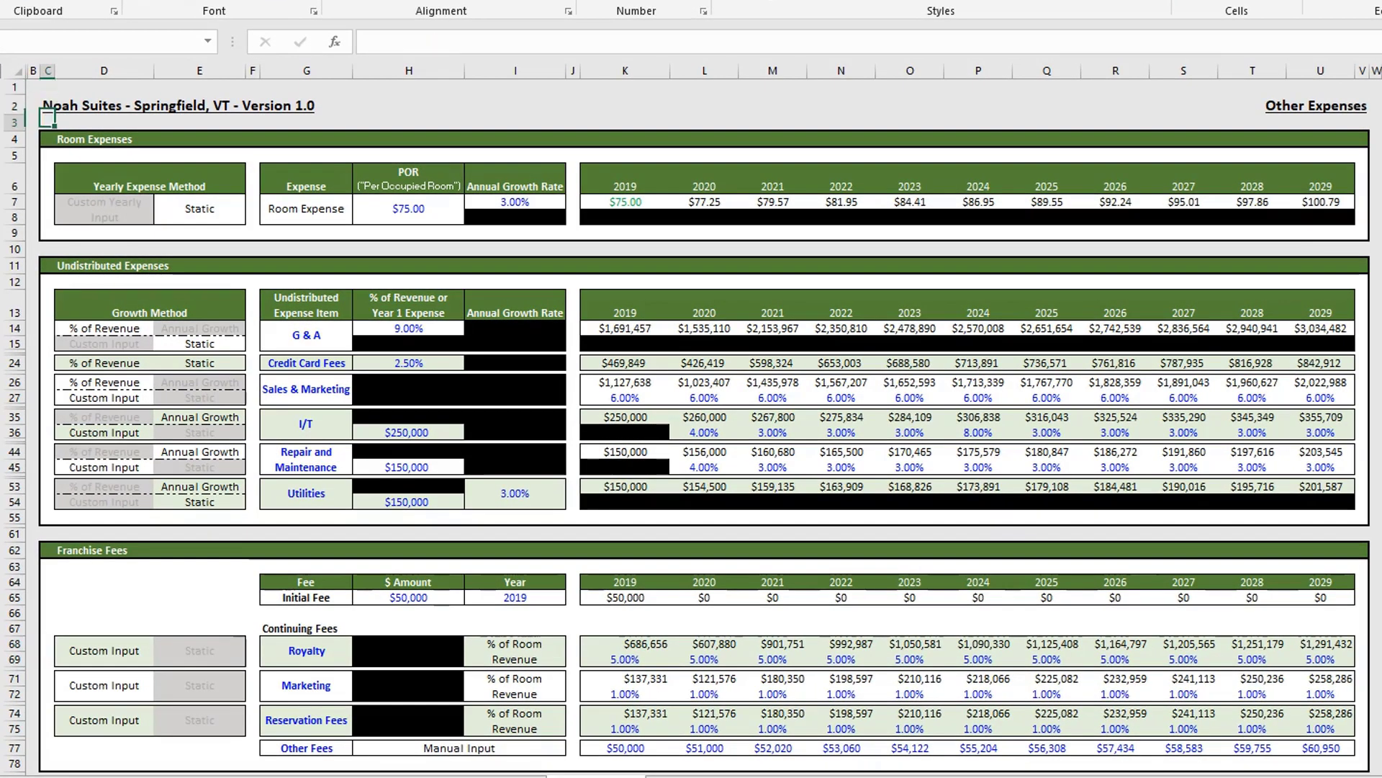
pyautogui.press('Right')
pyautogui.press('Down')
pyautogui.press('Down')
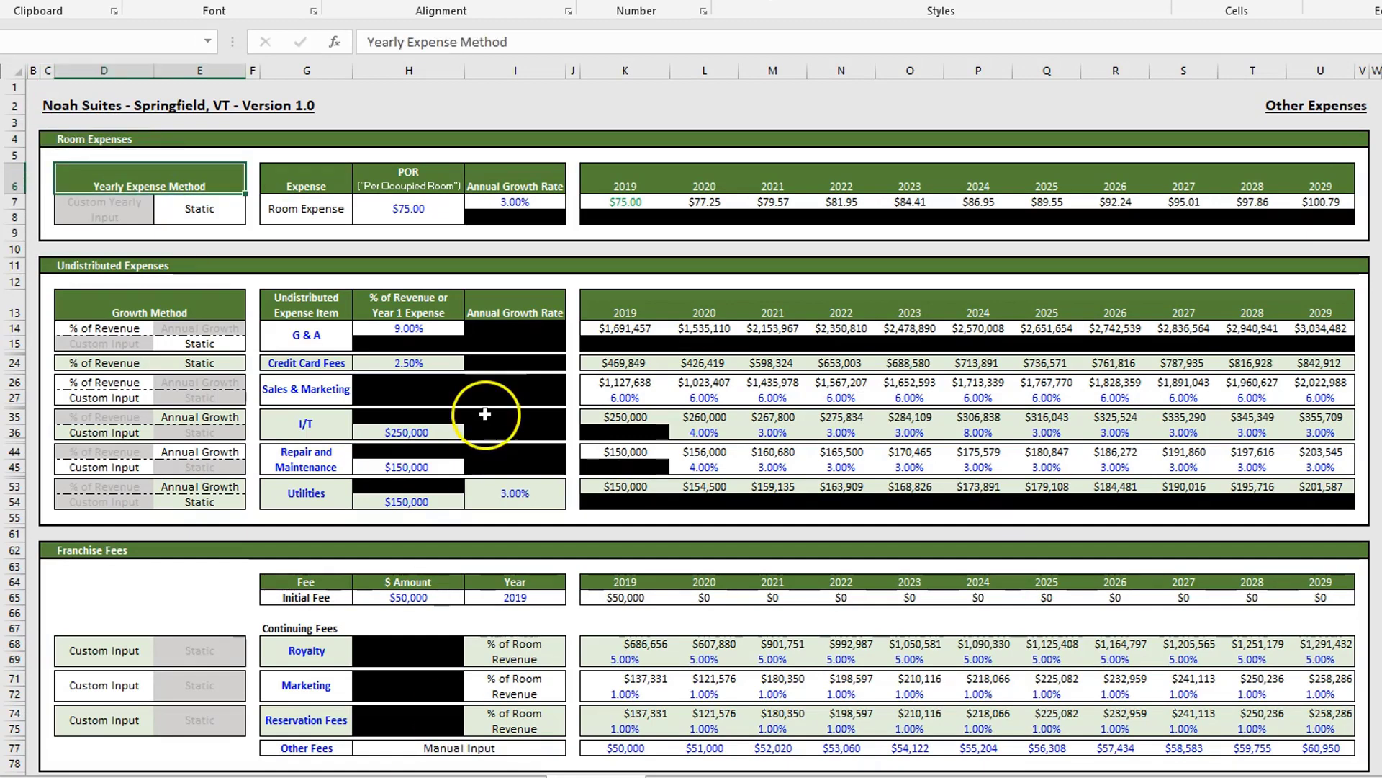
pyautogui.click(380, 222)
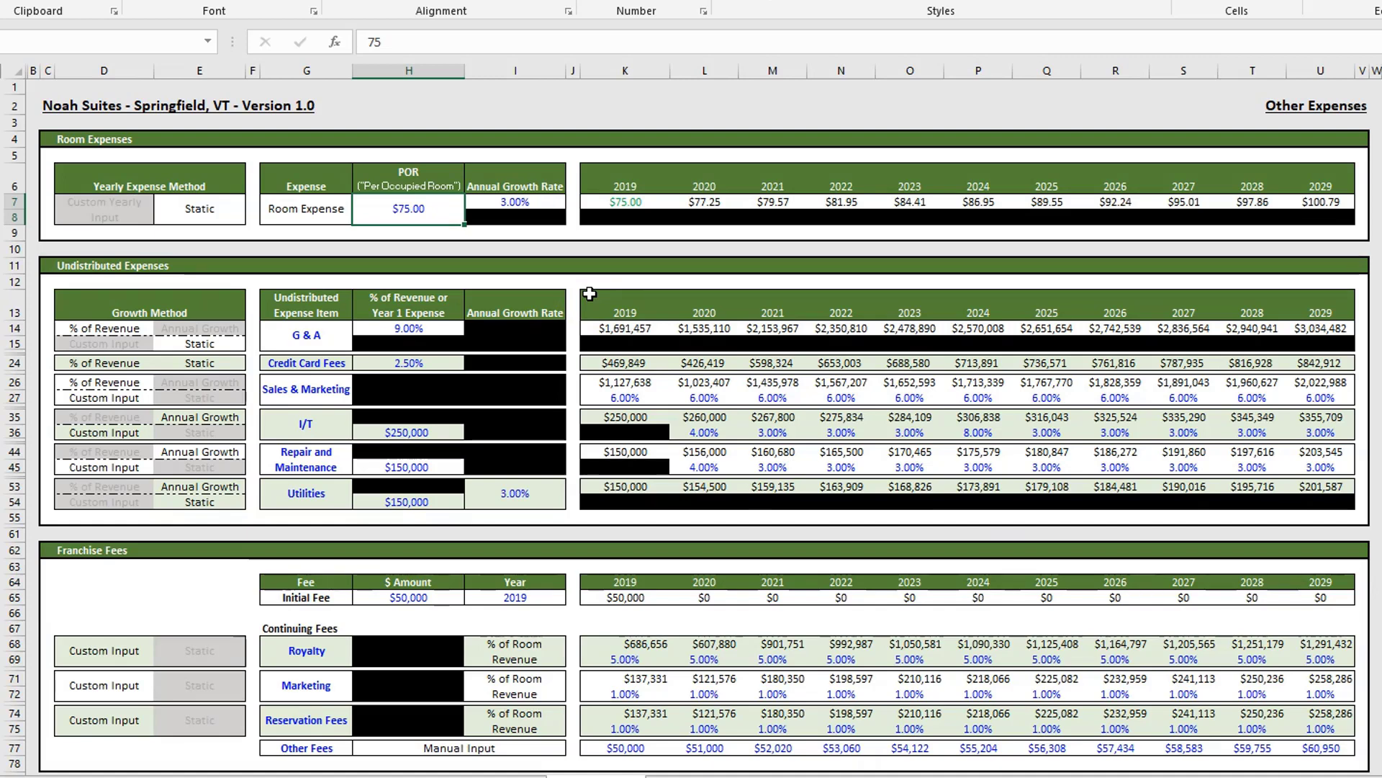
pyautogui.press('Right')
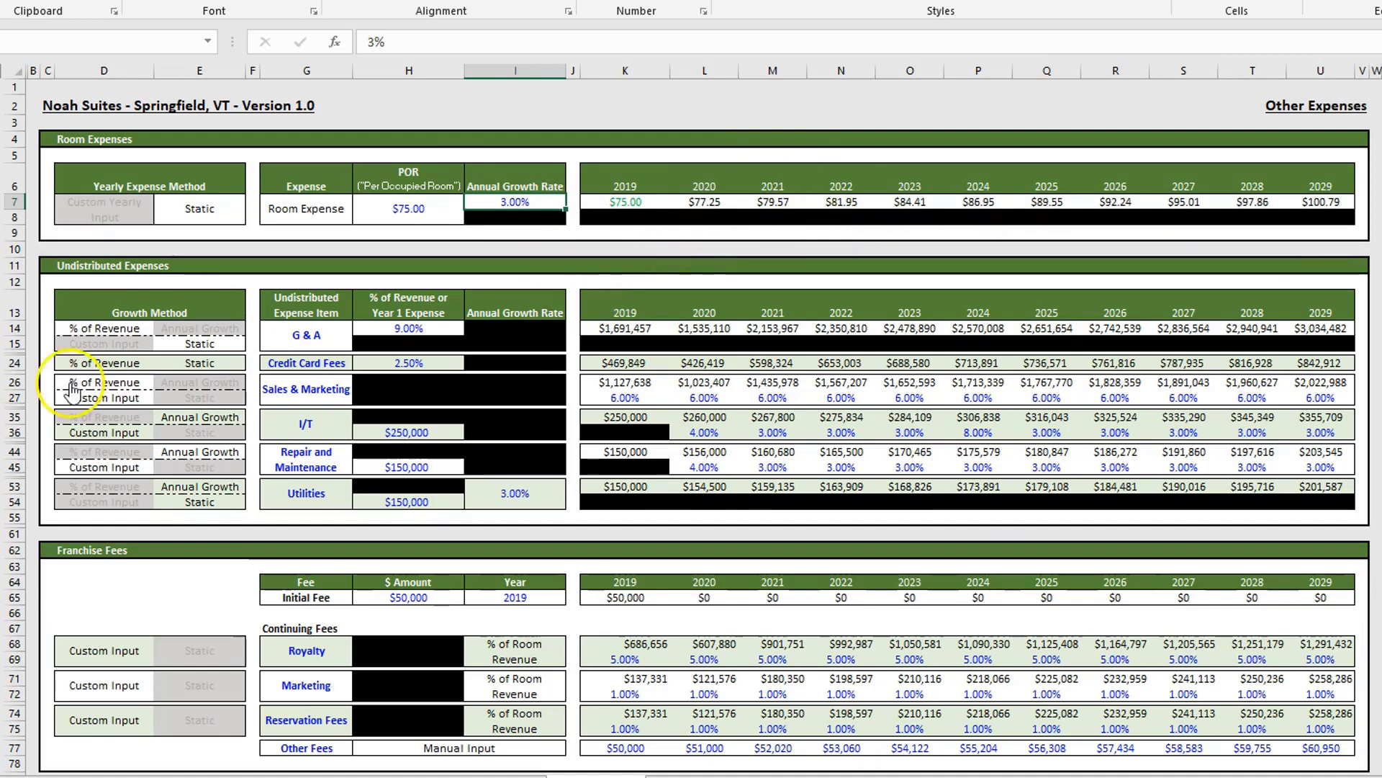
# - Switch the room expense's yearly expense method to Custom Yearly Input
pyautogui.click(85, 213)
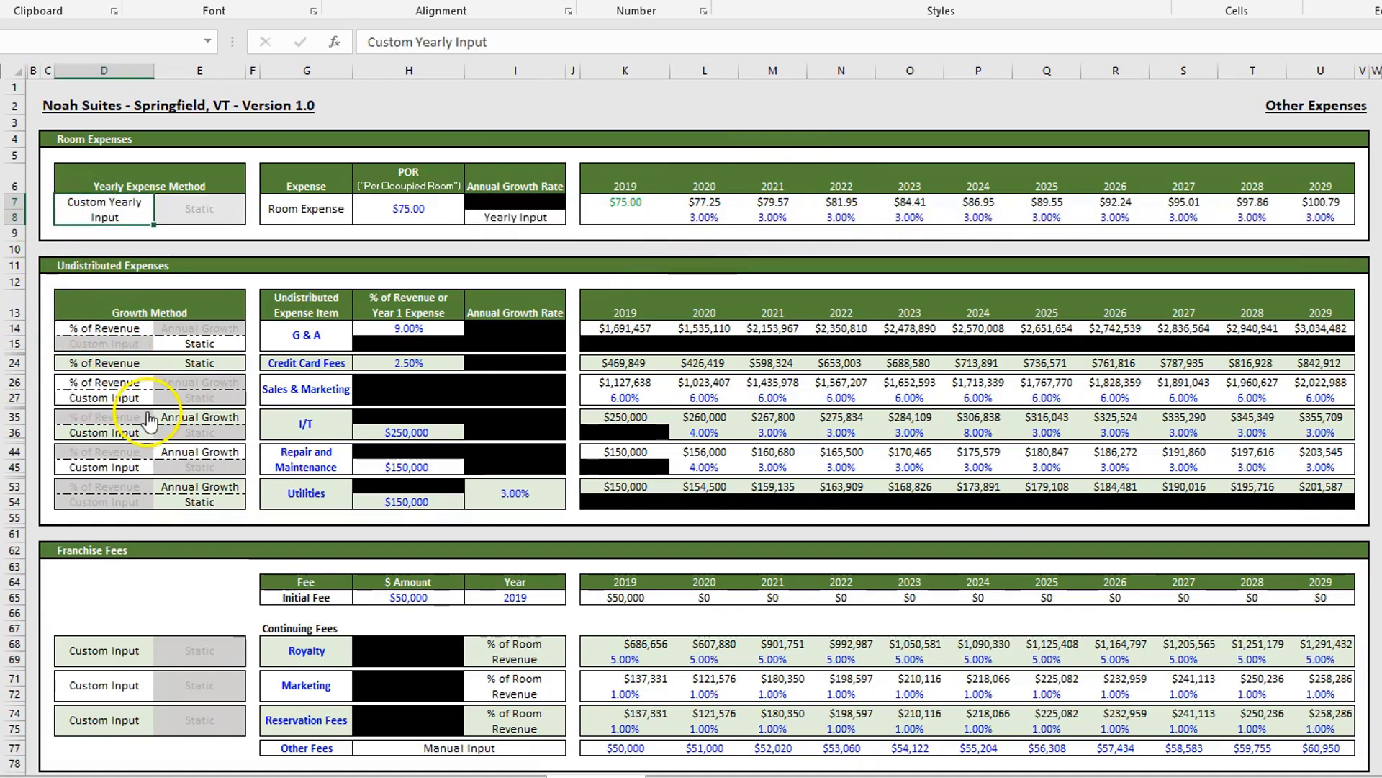
pyautogui.click(411, 210)
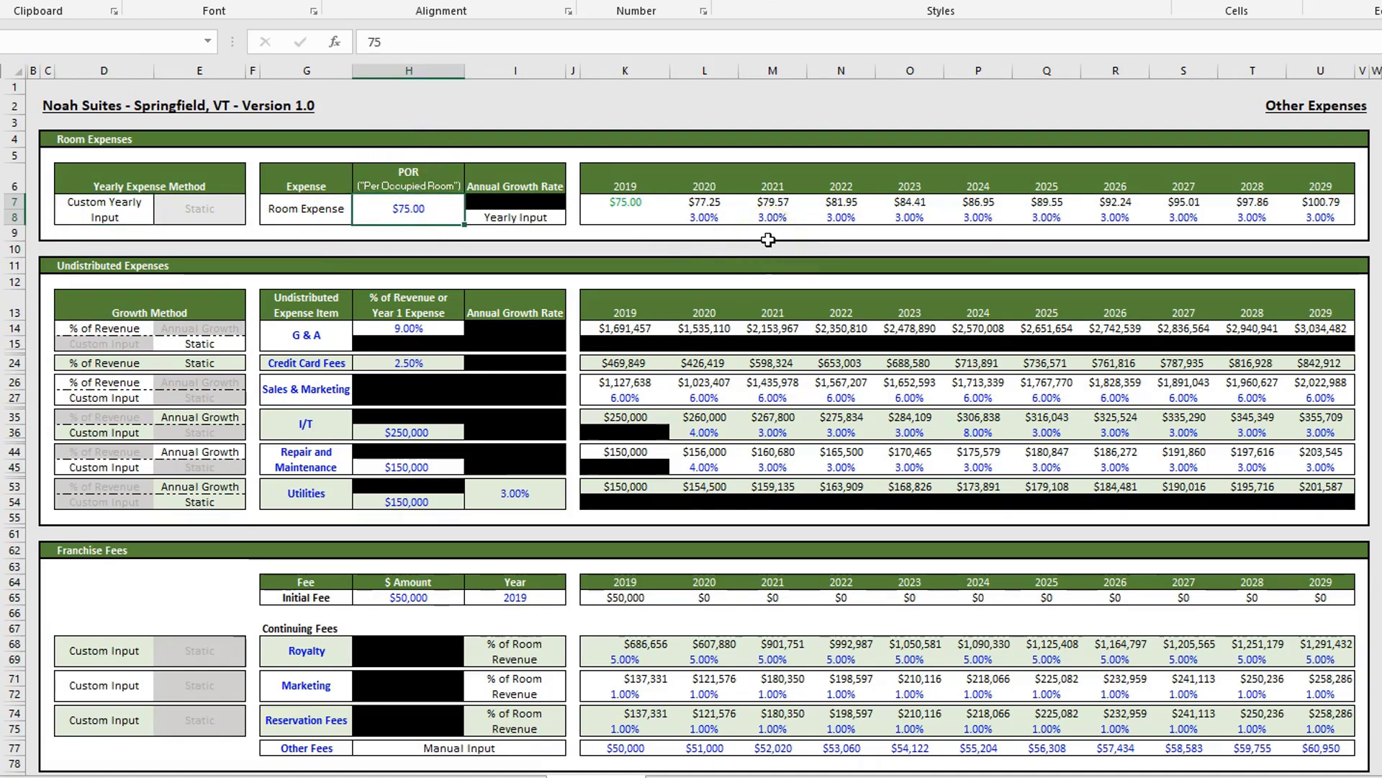
# - Set the 2021 growth rate of the room expense to 5%
pyautogui.press('Right')
pyautogui.press('Right')
pyautogui.press('Right')
pyautogui.press('Right')
pyautogui.press('Right')
pyautogui.press('Down')
pyautogui.press('Left')
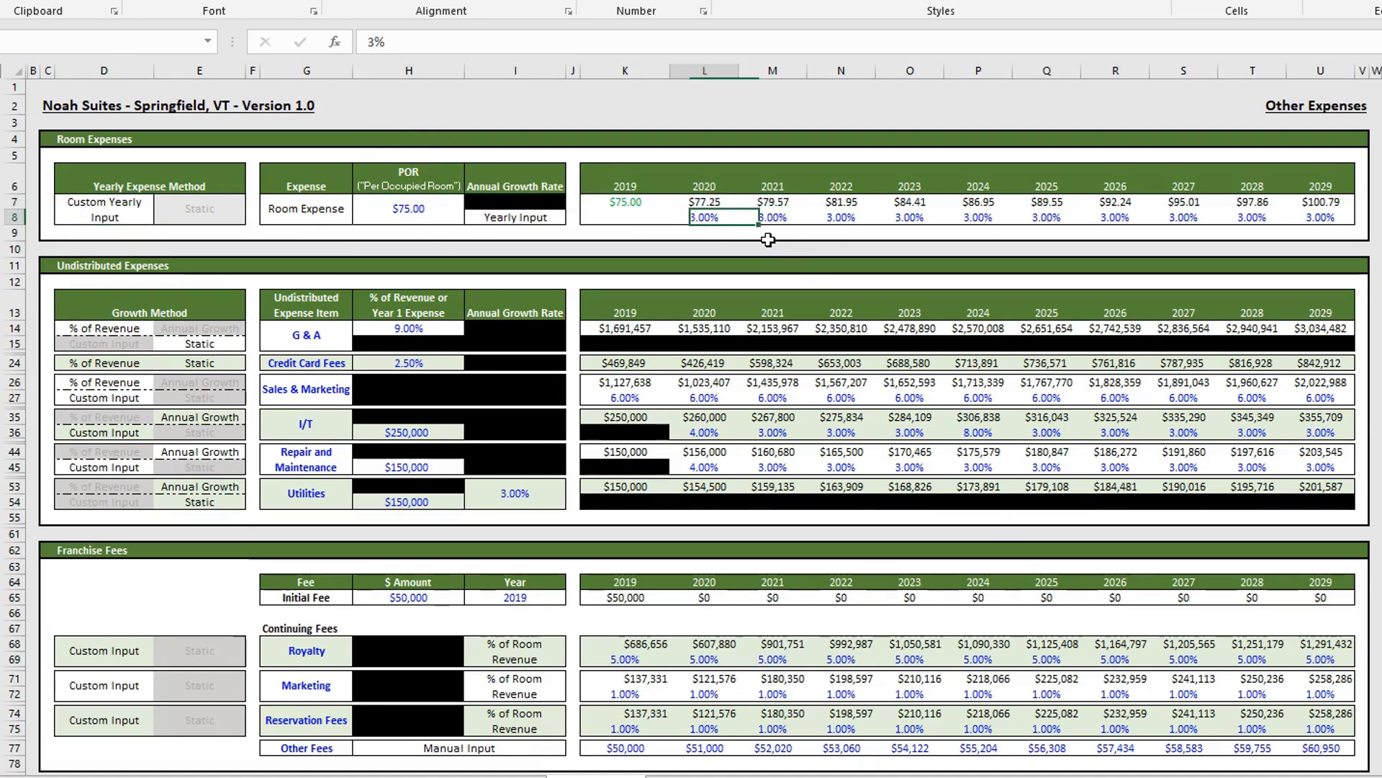
pyautogui.press('Right')
pyautogui.press('Right')
pyautogui.press('Right')
pyautogui.press('Right')
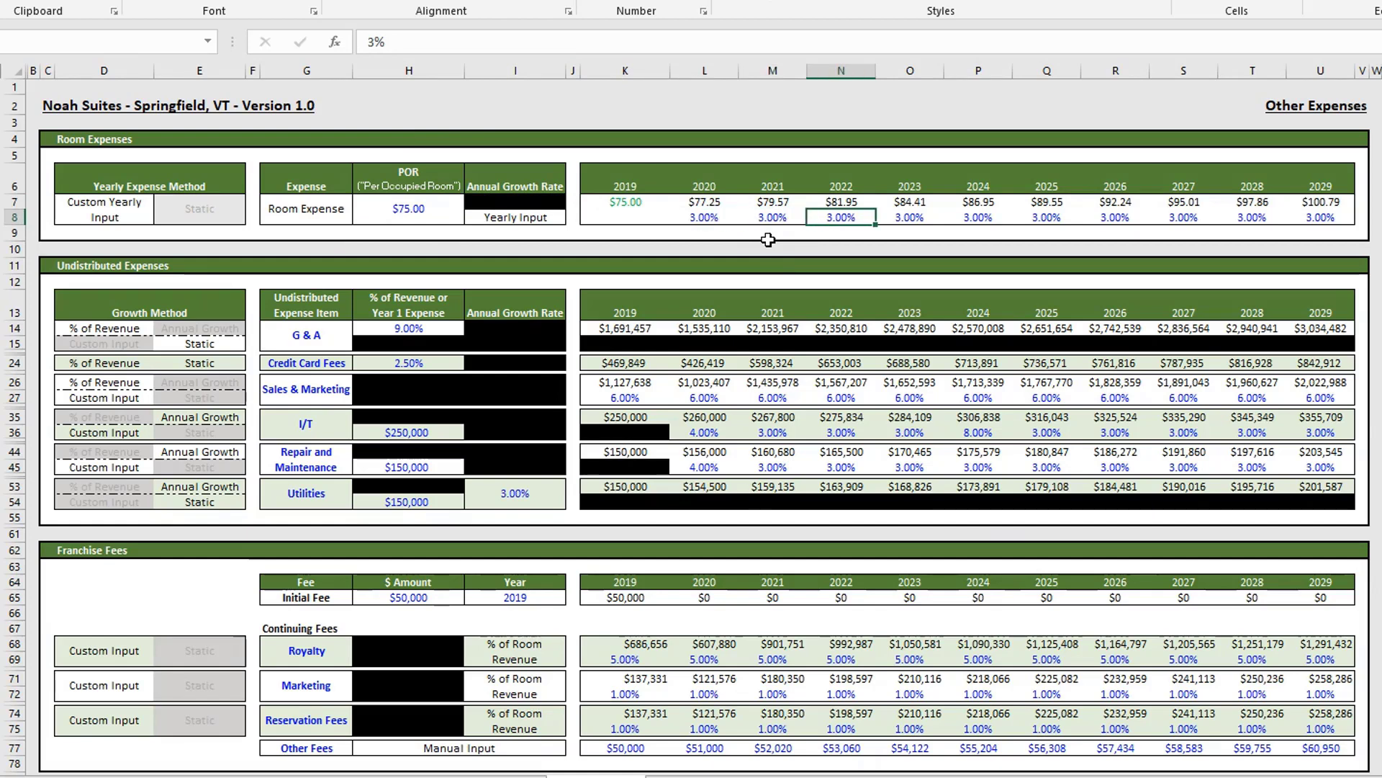
pyautogui.press('Left')
pyautogui.press('Left')
pyautogui.press('Left')
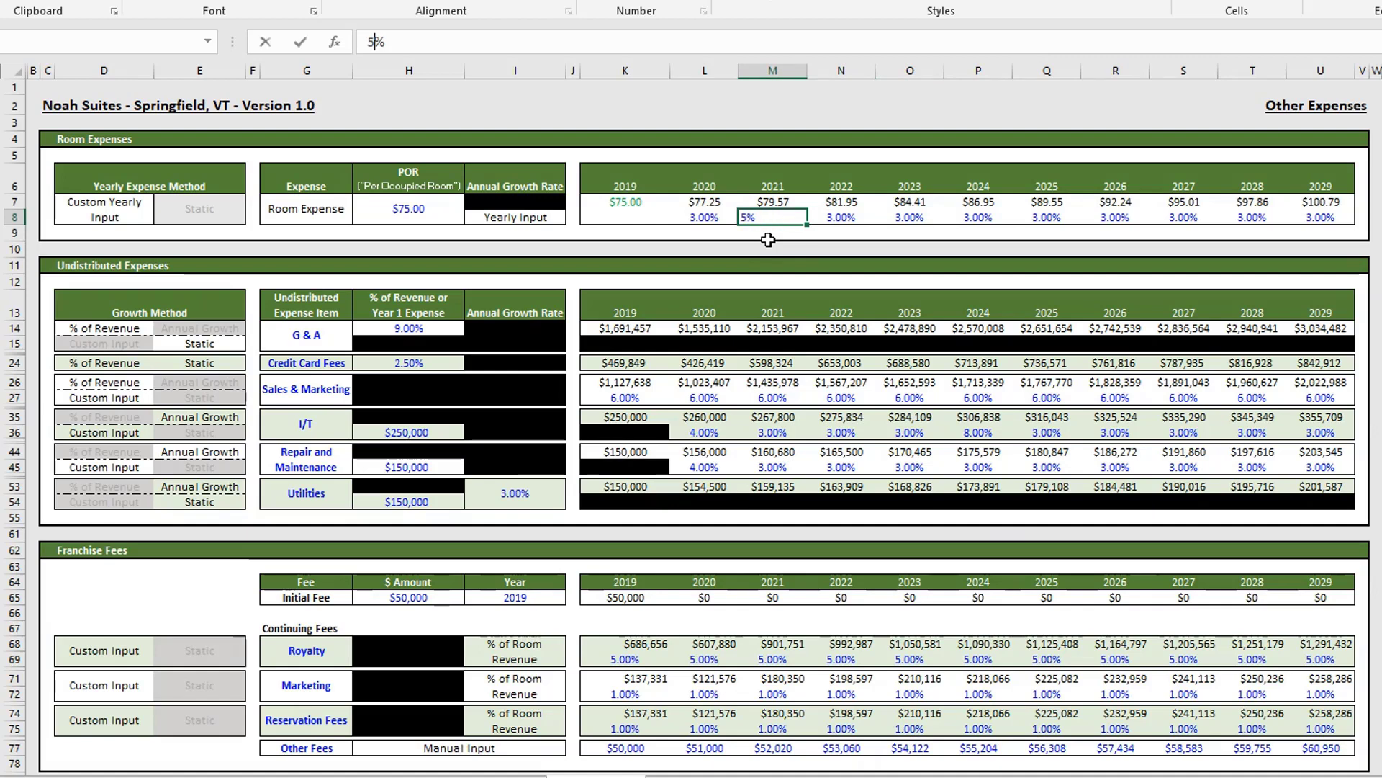
pyautogui.press('Return')
pyautogui.press('Up')
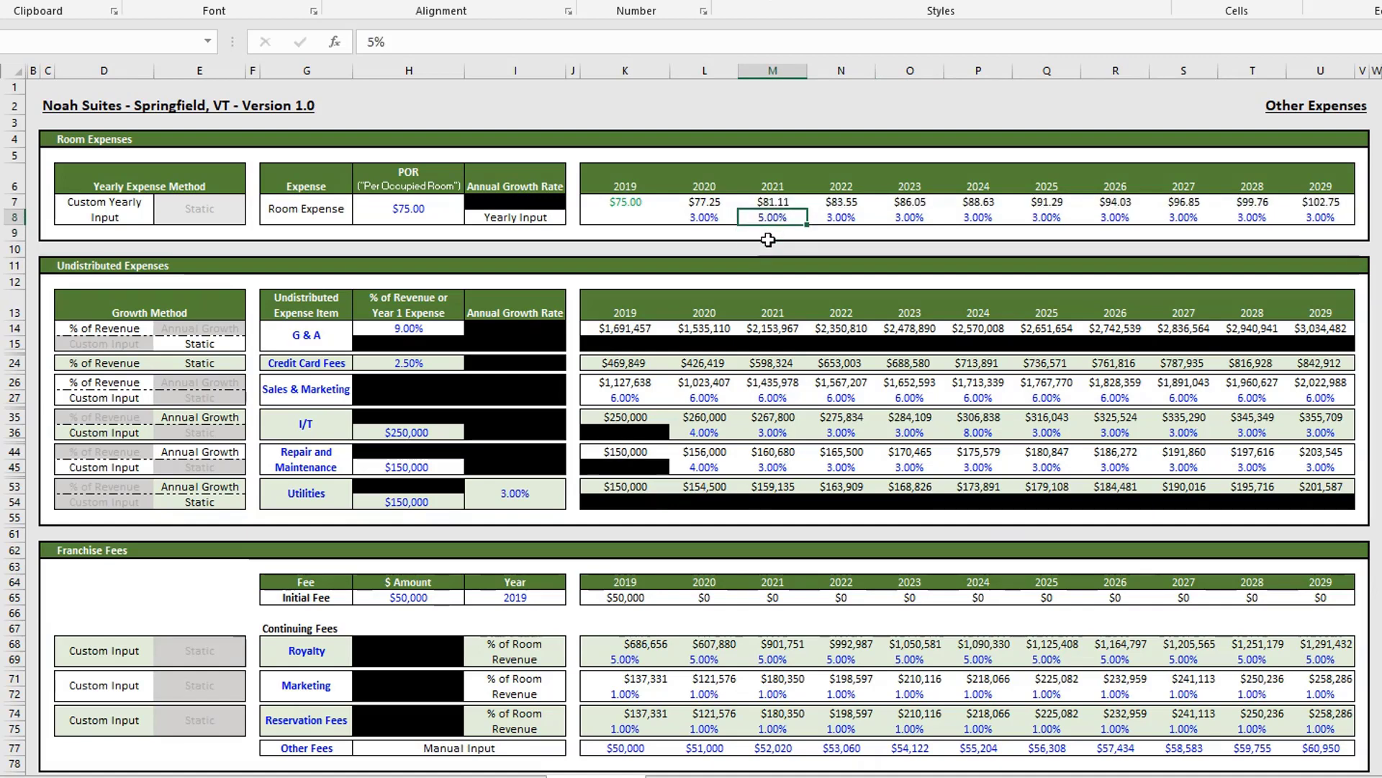
# - Set the 2021 growth rate of the room expense to 2%
pyautogui.press('Return')
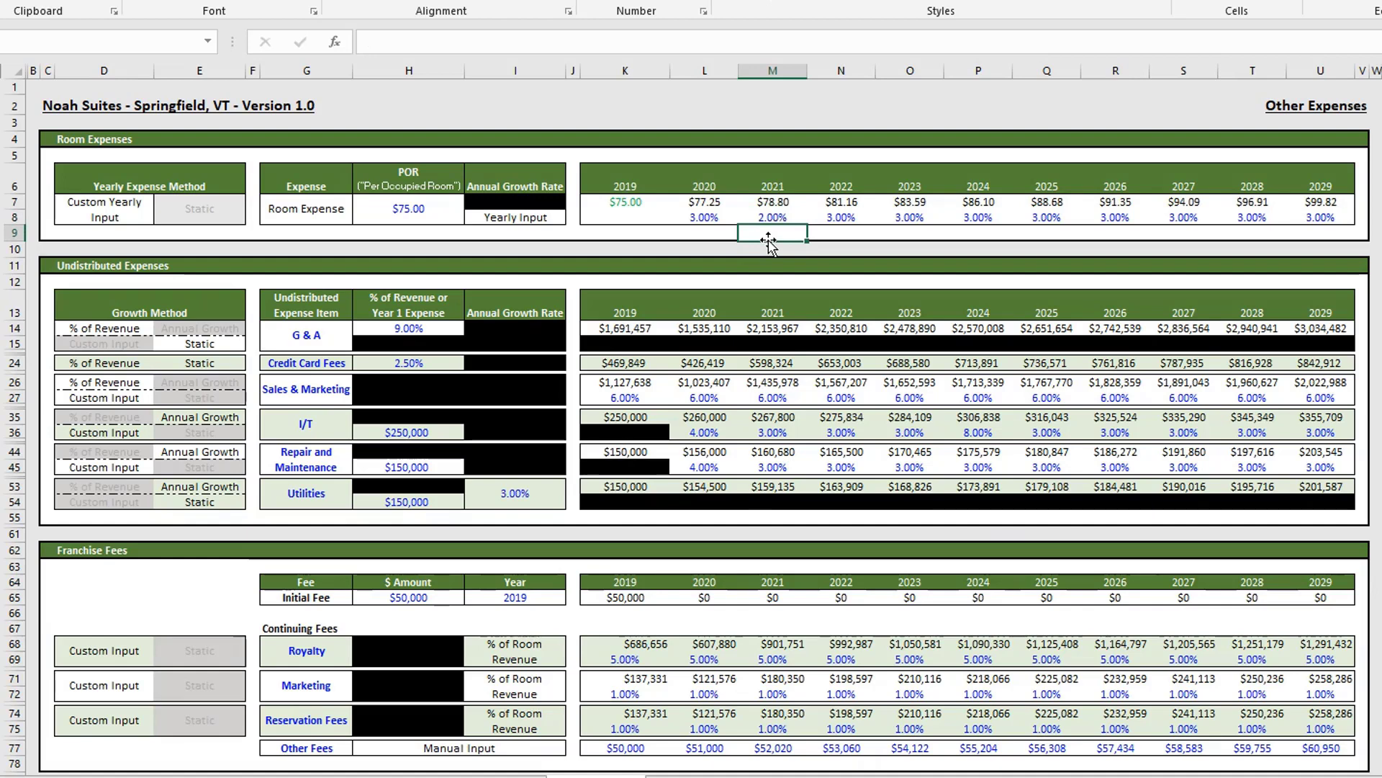
pyautogui.hotkey('ctrl', 'Left')
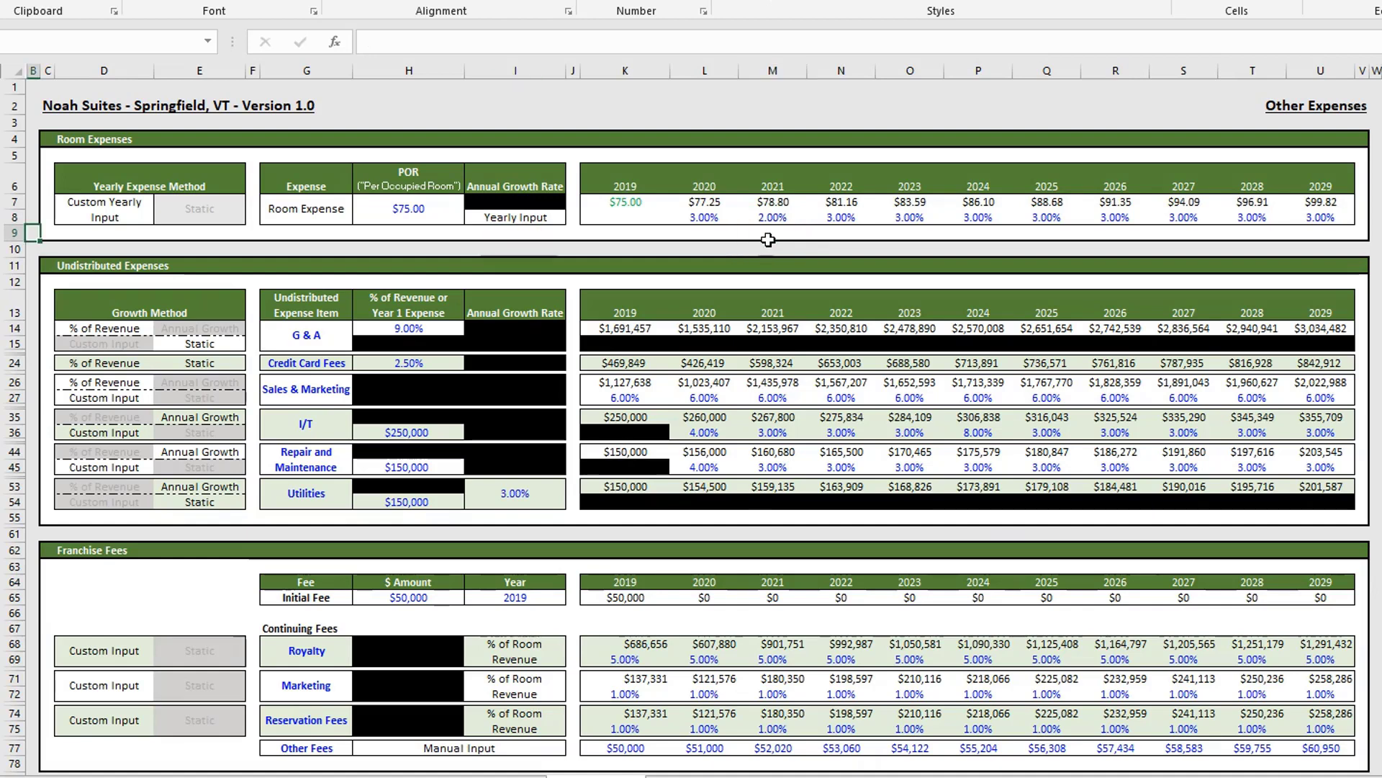
# - Examine the Credit Card Fees line of the Undistributed Expenses section: its growth method and percentage of revenue
pyautogui.click(72, 281)
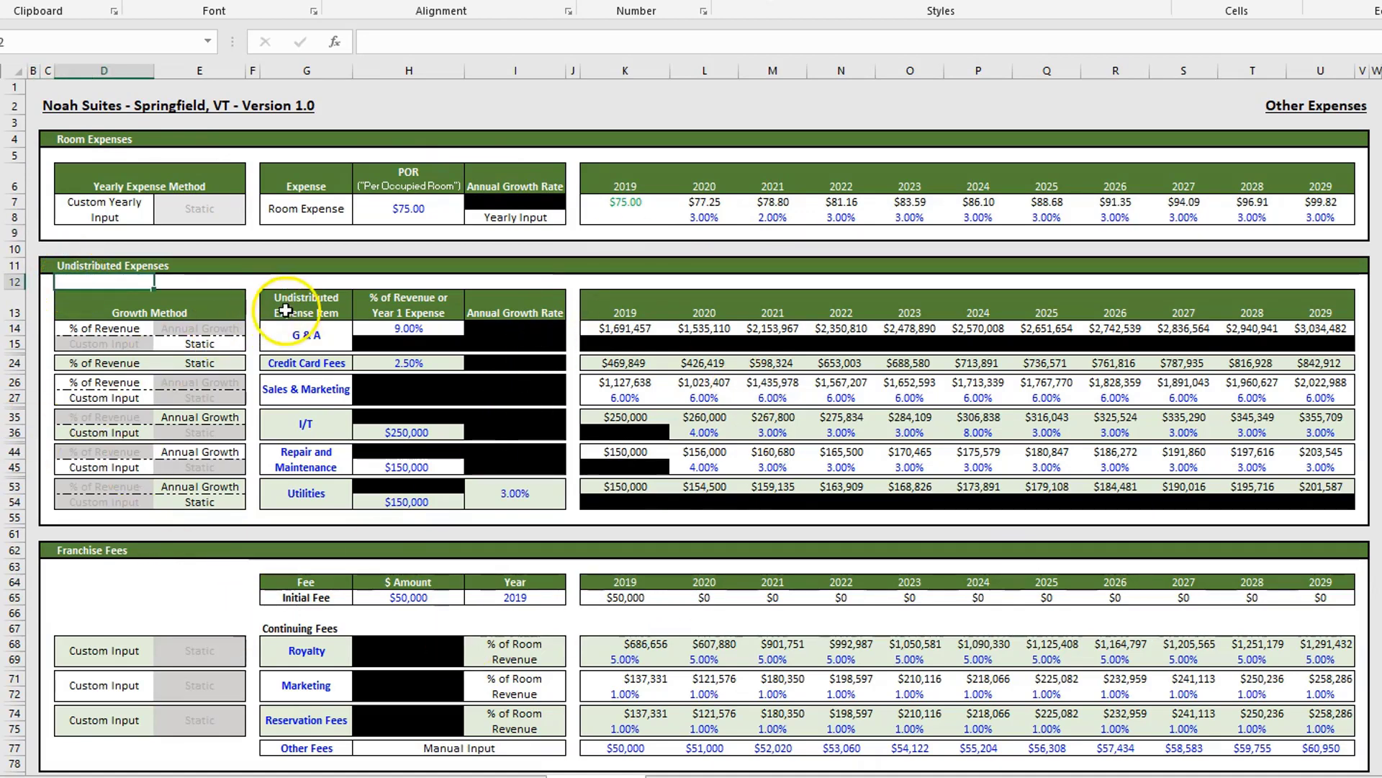
pyautogui.click(295, 338)
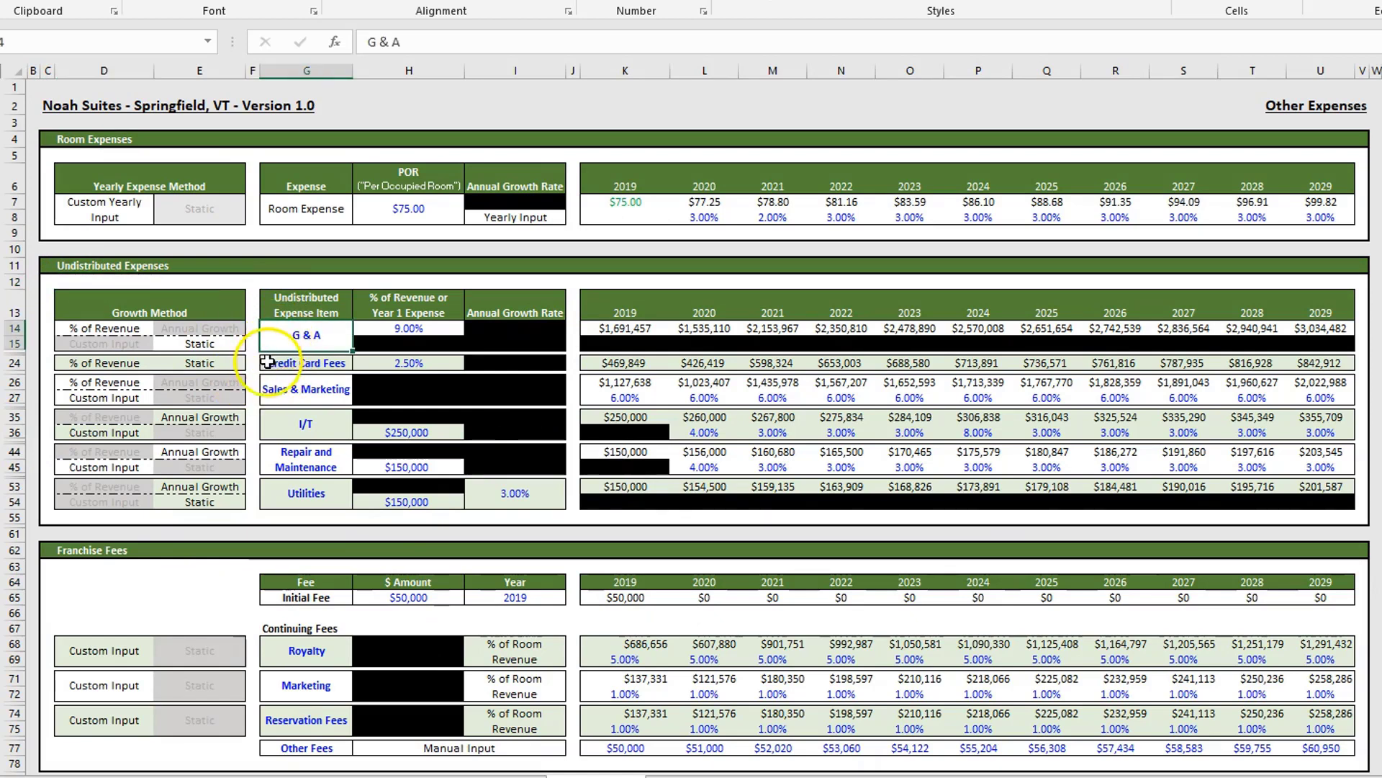
pyautogui.click(292, 368)
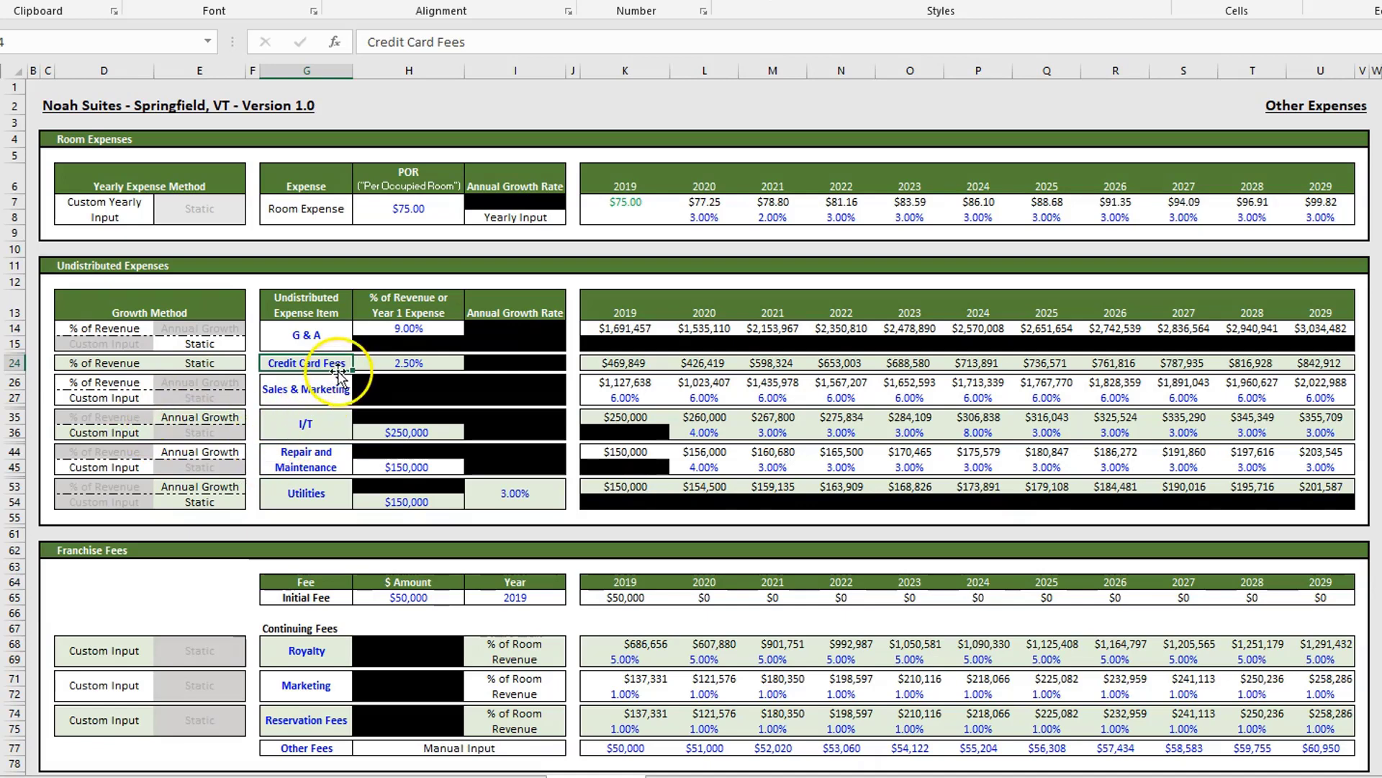
pyautogui.click(103, 364)
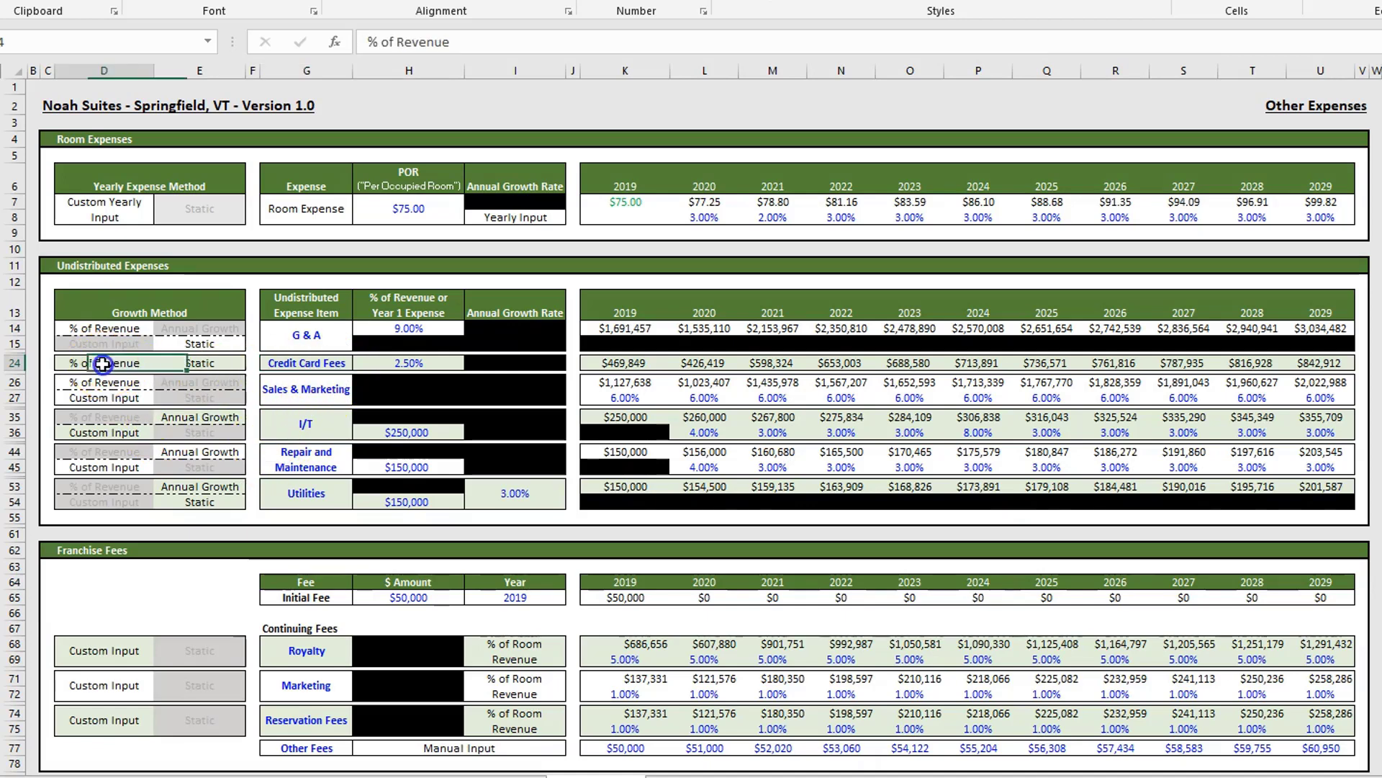
pyautogui.click(216, 365)
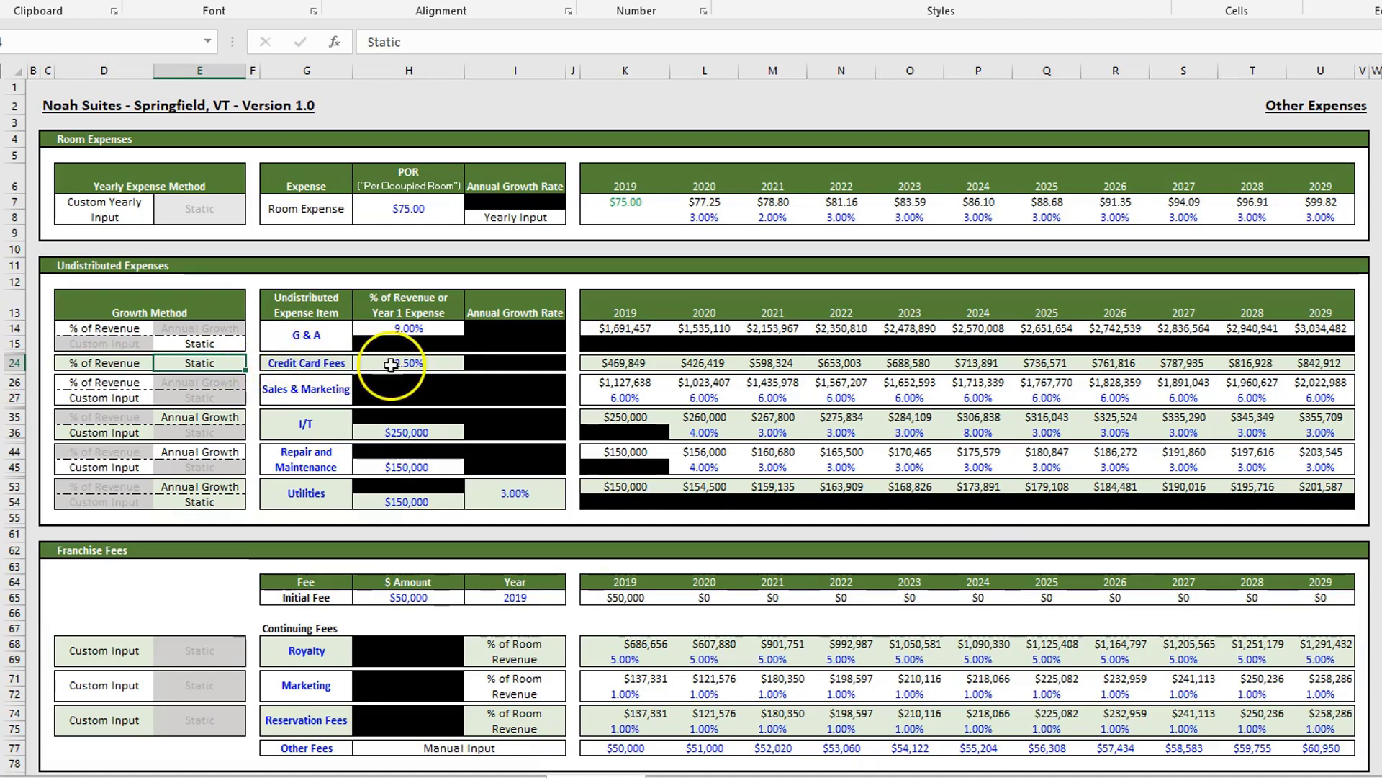
pyautogui.click(412, 366)
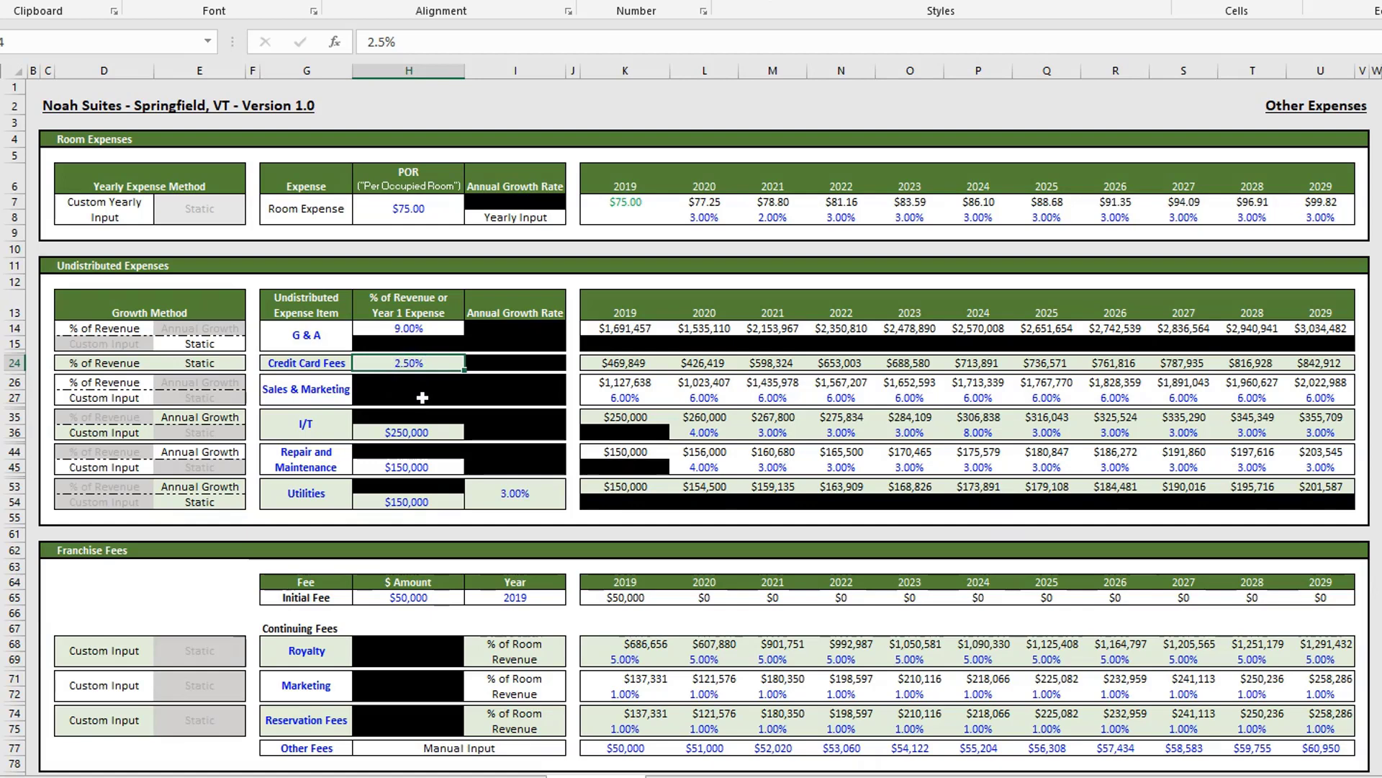
pyautogui.press('Left')
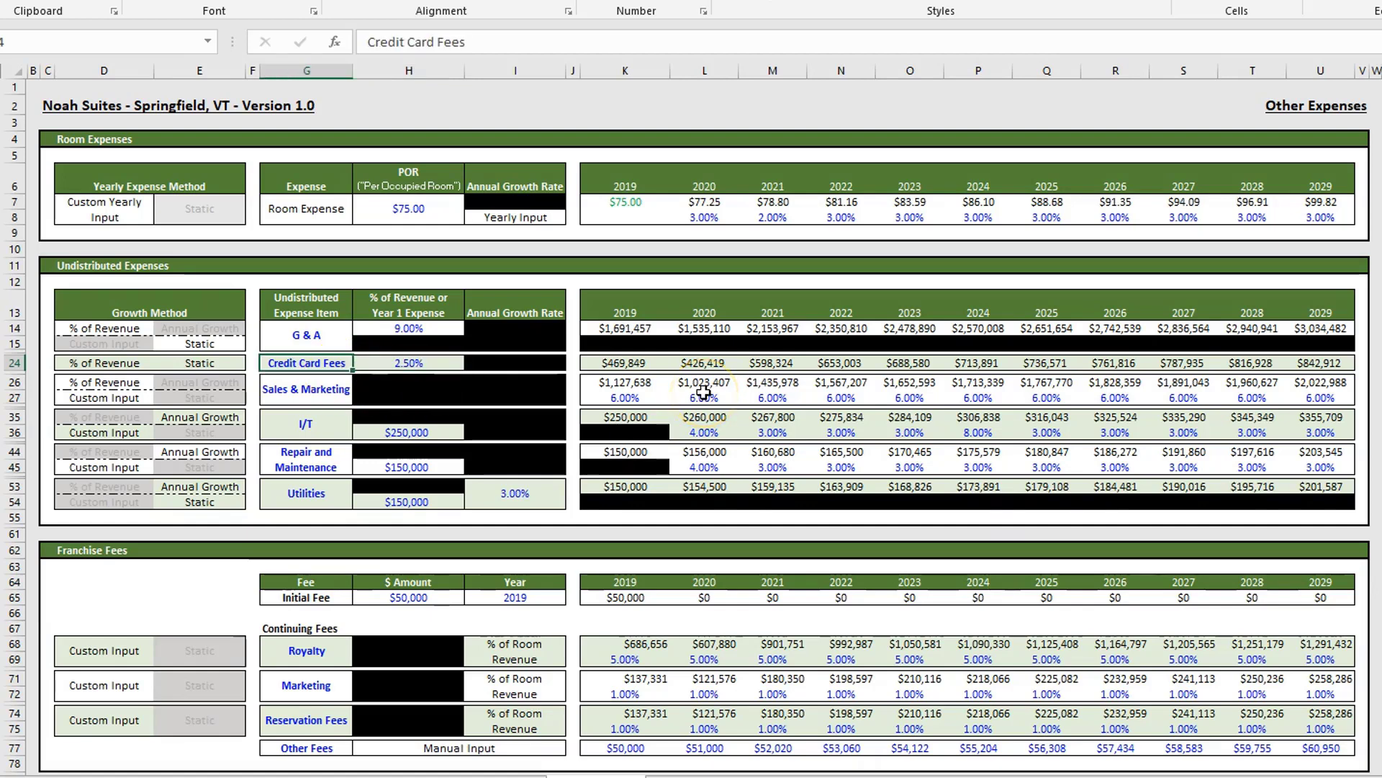
pyautogui.press('Right')
pyautogui.press('Left')
pyautogui.press('Right')
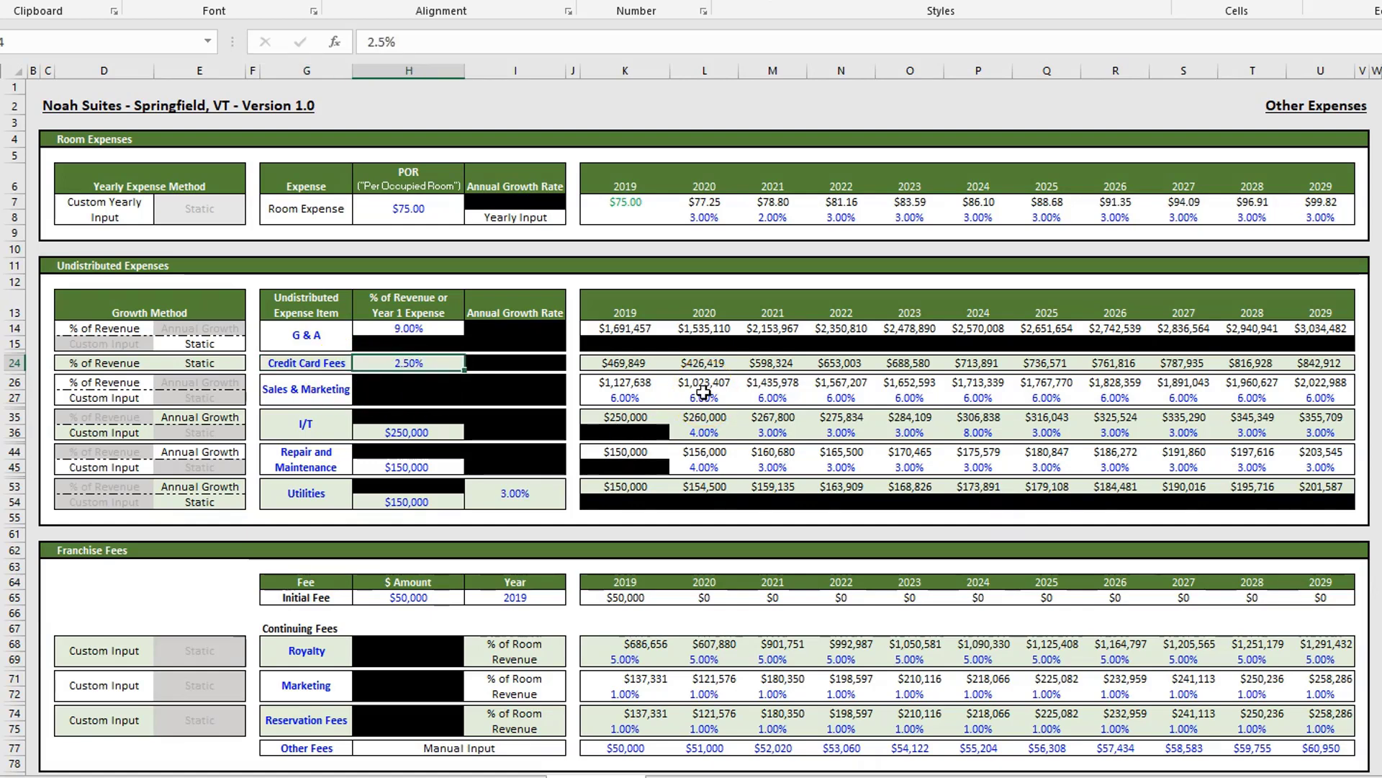
pyautogui.press('Left')
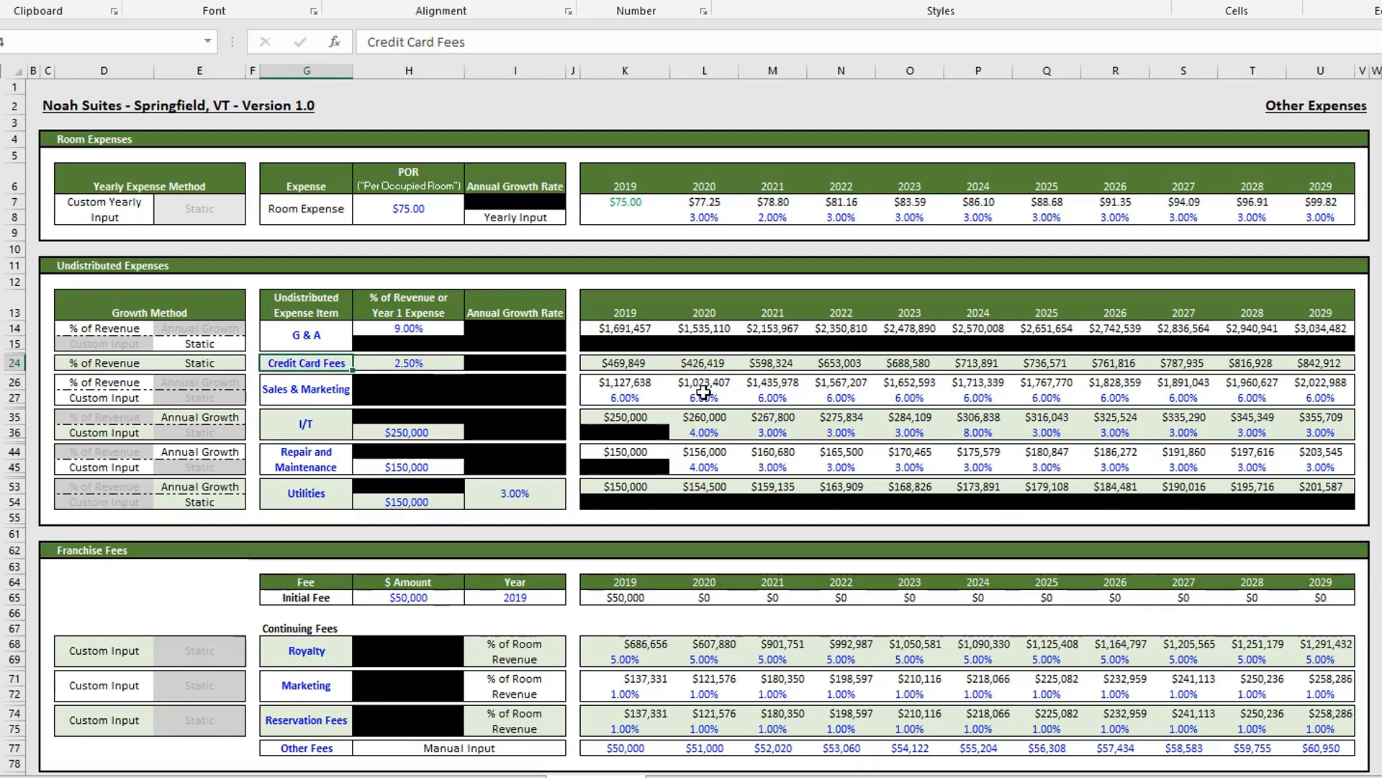
# - Examine the G & A line's growth method options and its percentage of revenue and Year 1 expense inputs
pyautogui.press('Up')
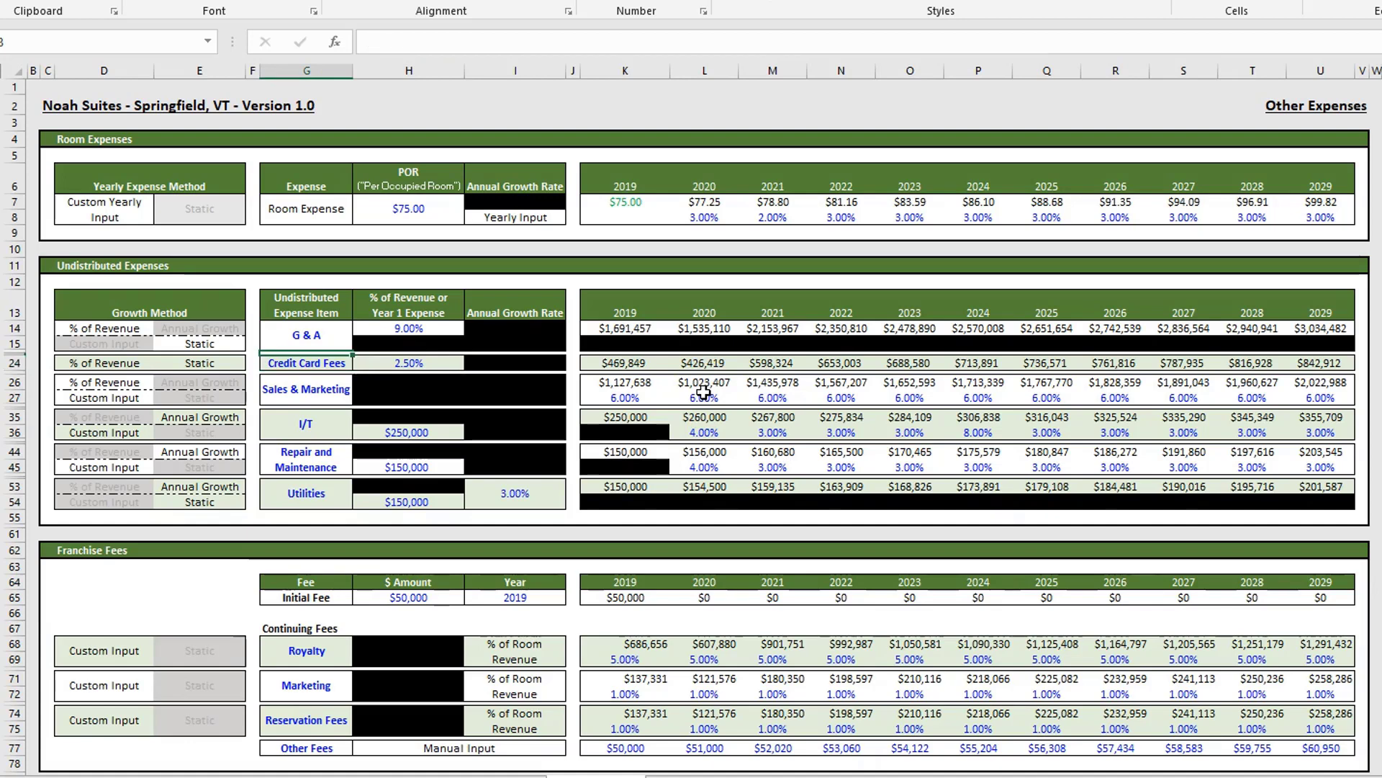
pyautogui.press('Left')
pyautogui.press('Right')
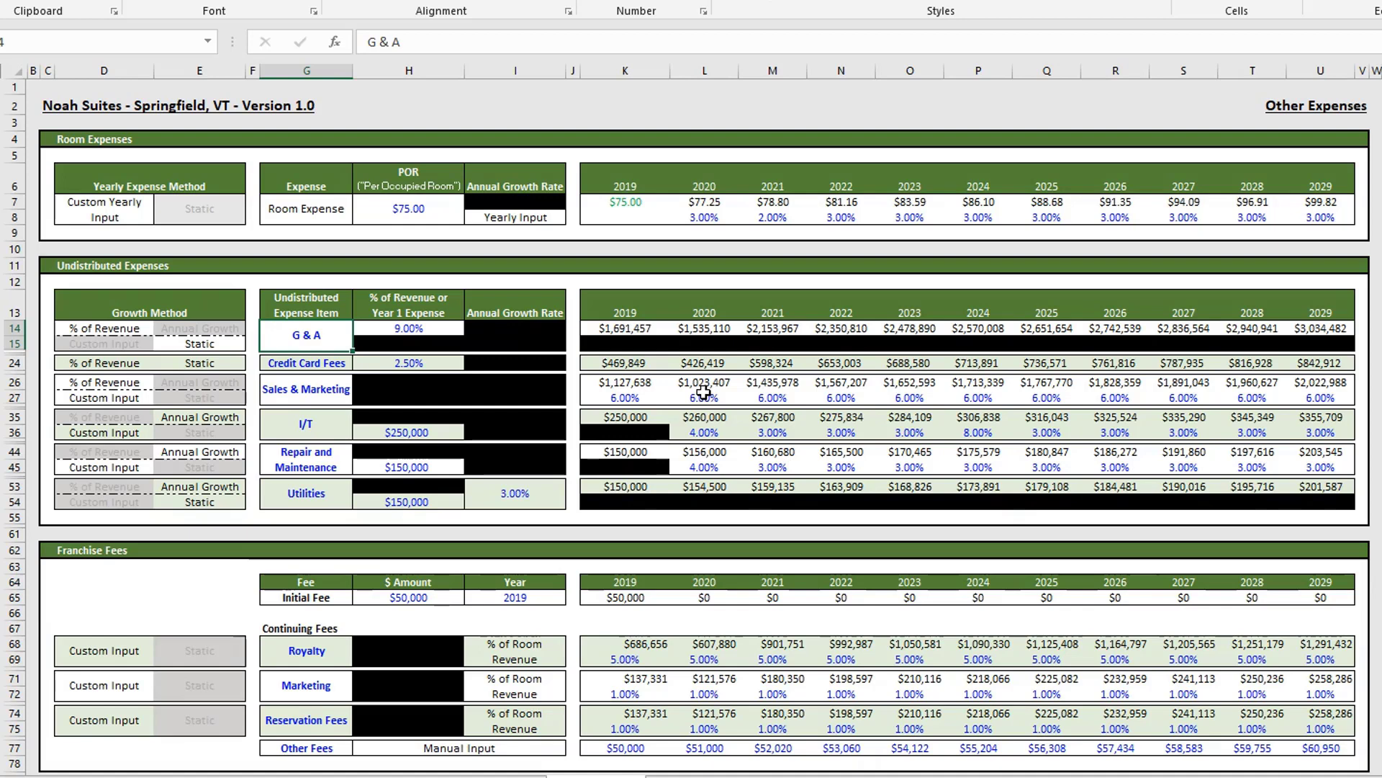
pyautogui.press('Left')
pyautogui.press('Left')
pyautogui.press('Left')
pyautogui.press('Down')
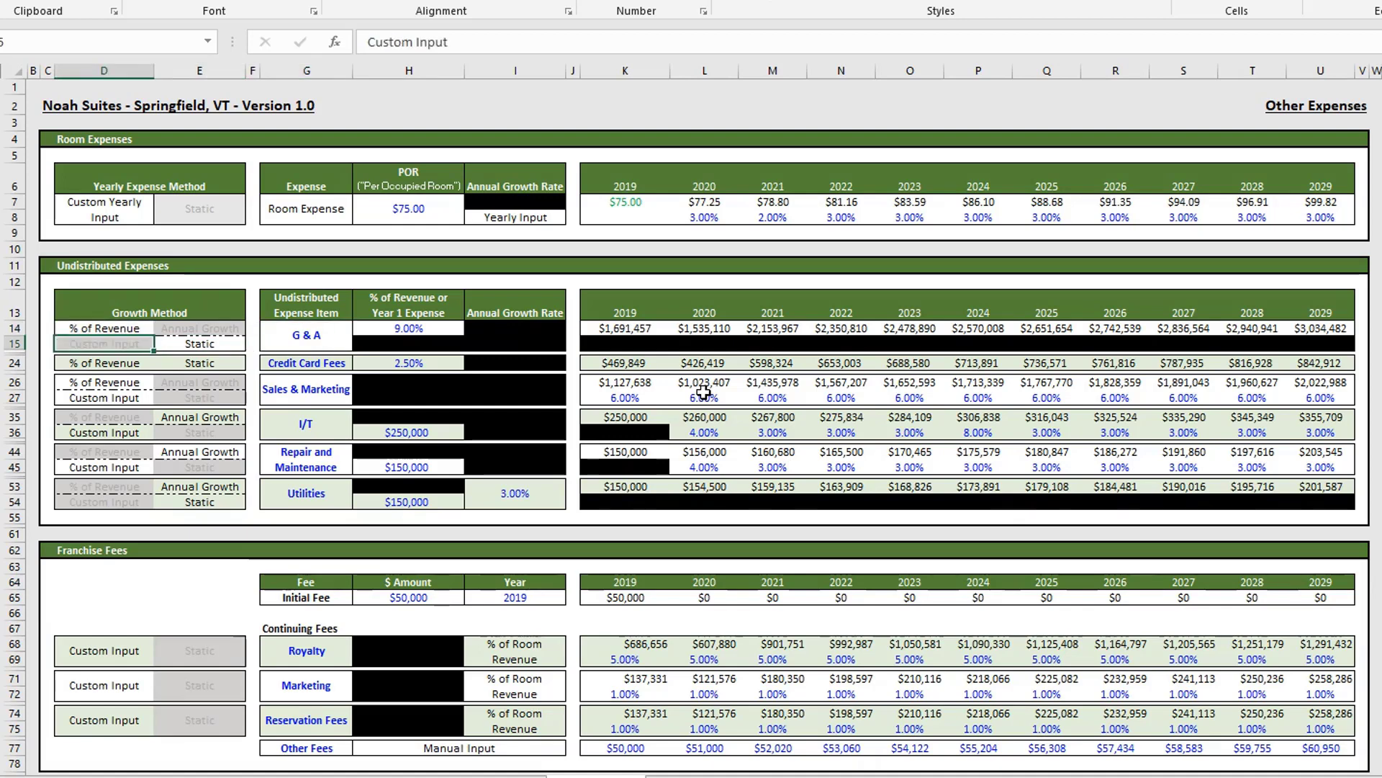
pyautogui.press('Right')
pyautogui.press('Right')
pyautogui.press('Right')
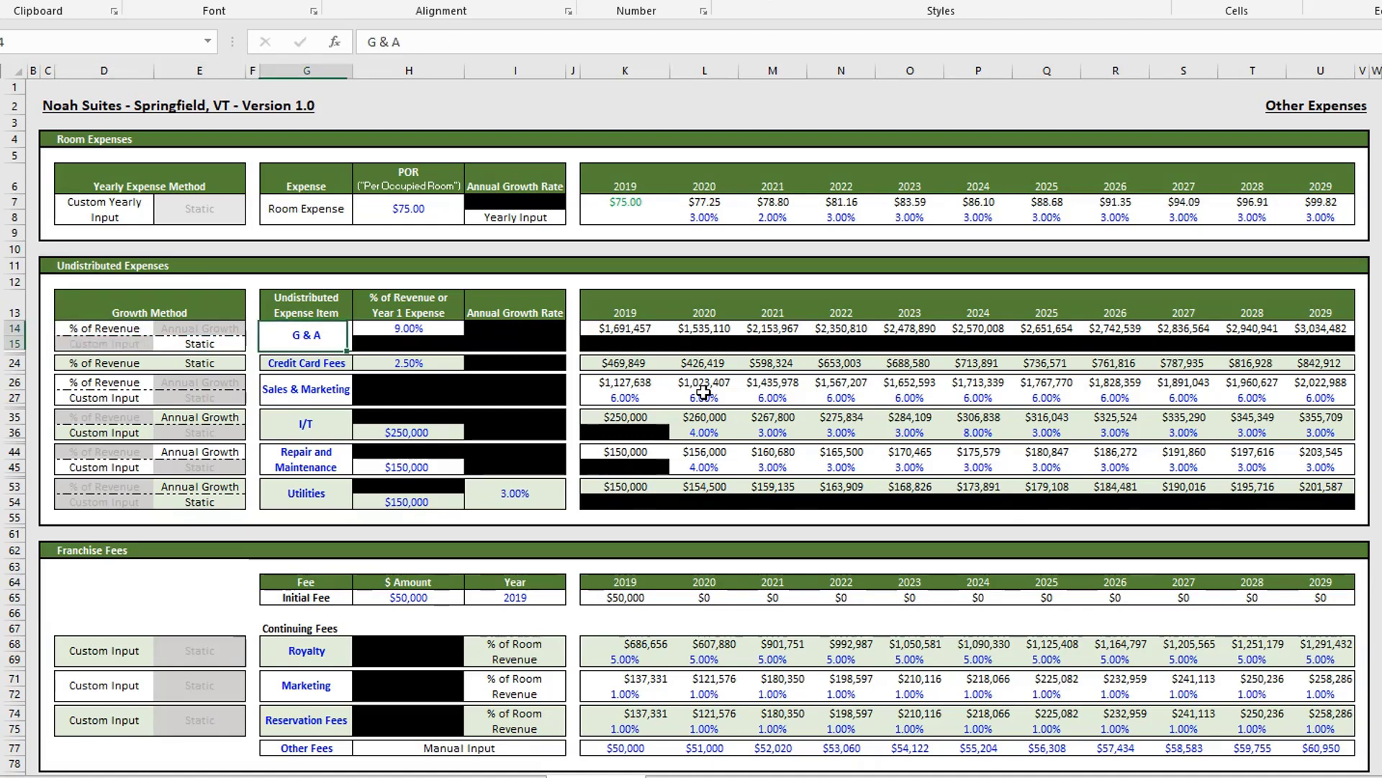
pyautogui.press('Right')
pyautogui.press('Down')
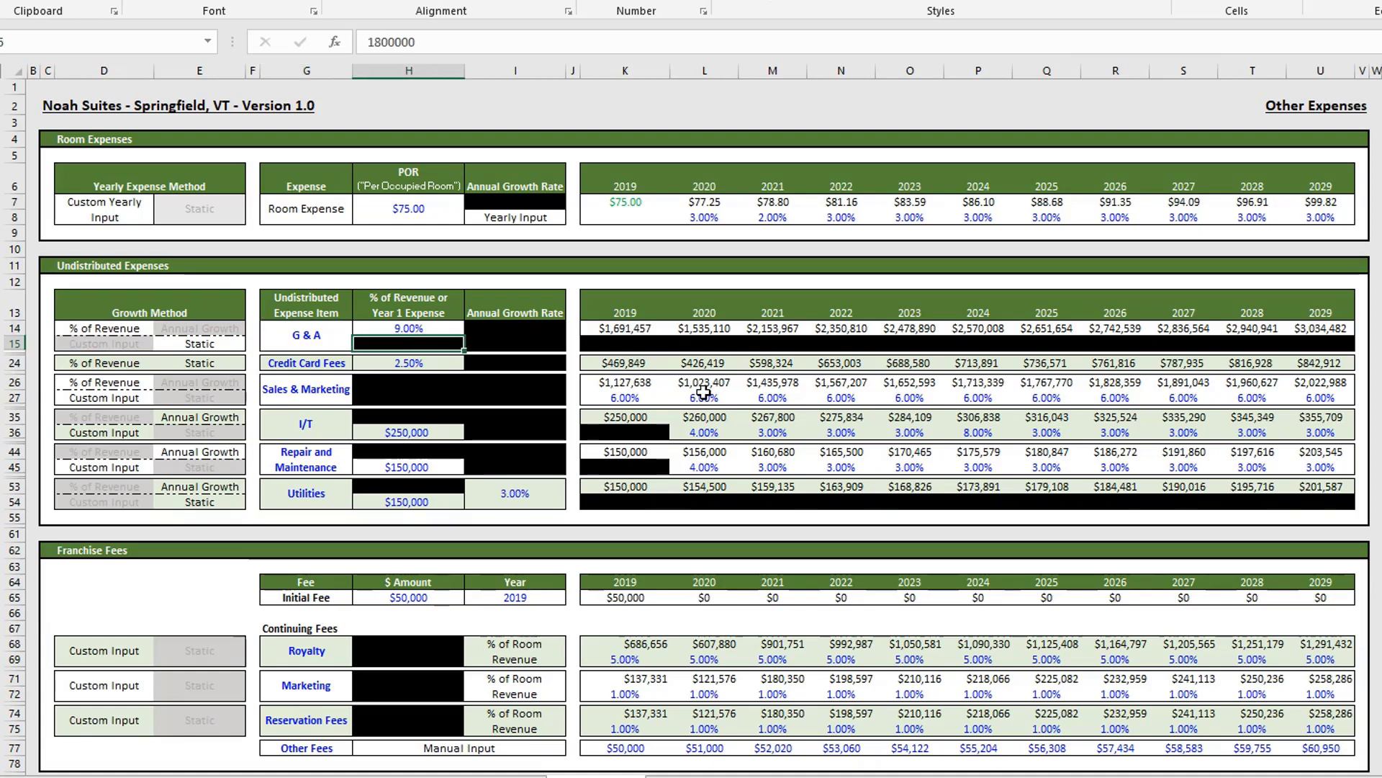
pyautogui.press('Up')
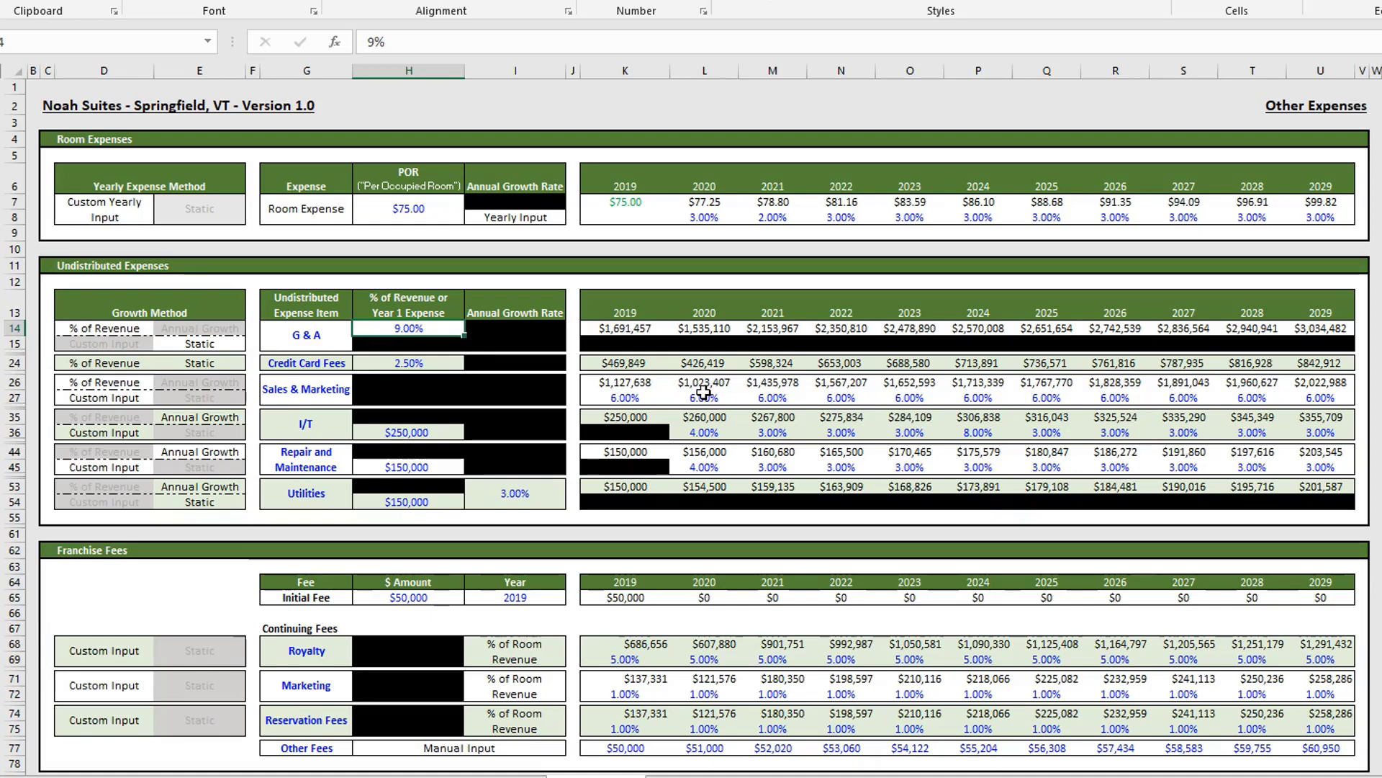
# - Examine the yearly G & A expense amounts from 2019 onward and their formulas
pyautogui.press('Right')
pyautogui.press('Right')
pyautogui.press('Right')
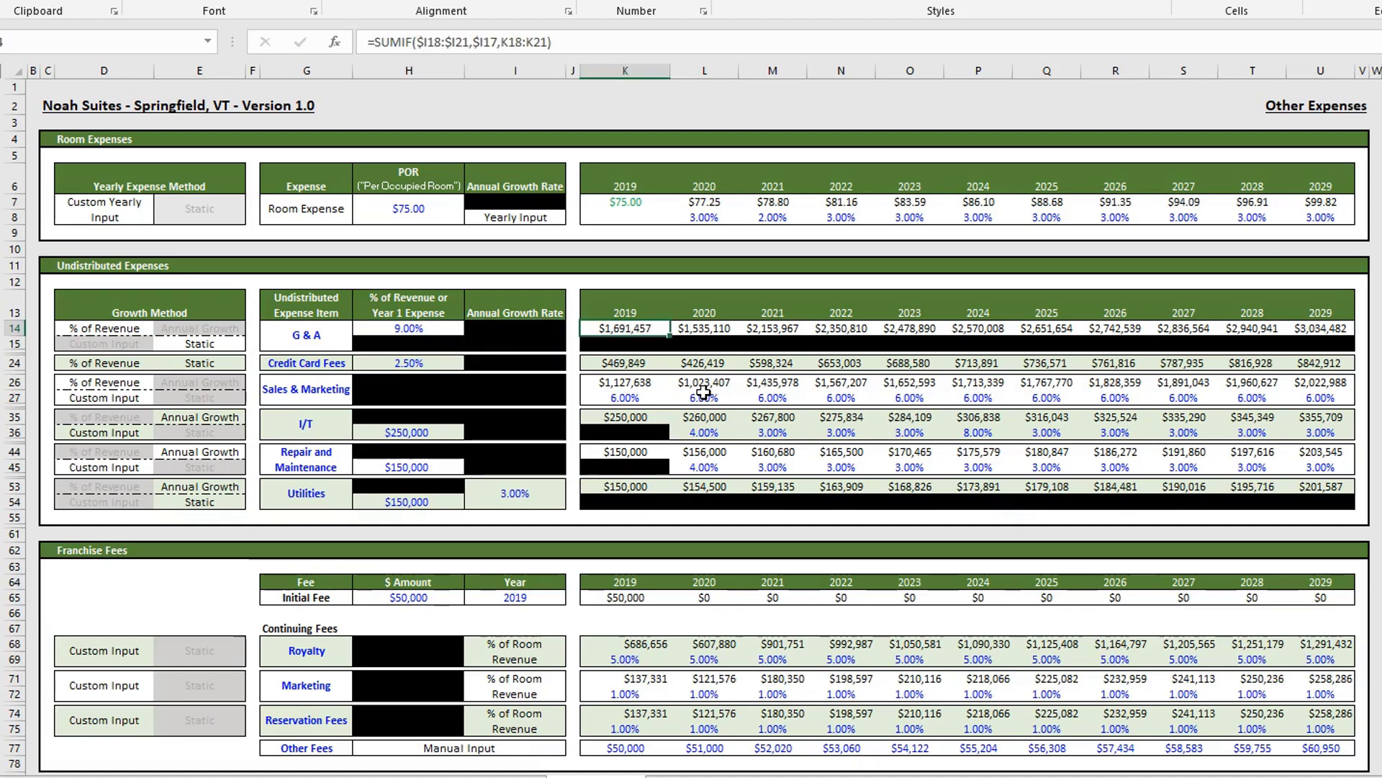
pyautogui.press('Right')
pyautogui.press('Right')
pyautogui.press('Right')
pyautogui.press('Right')
pyautogui.press('Right')
pyautogui.press('Right')
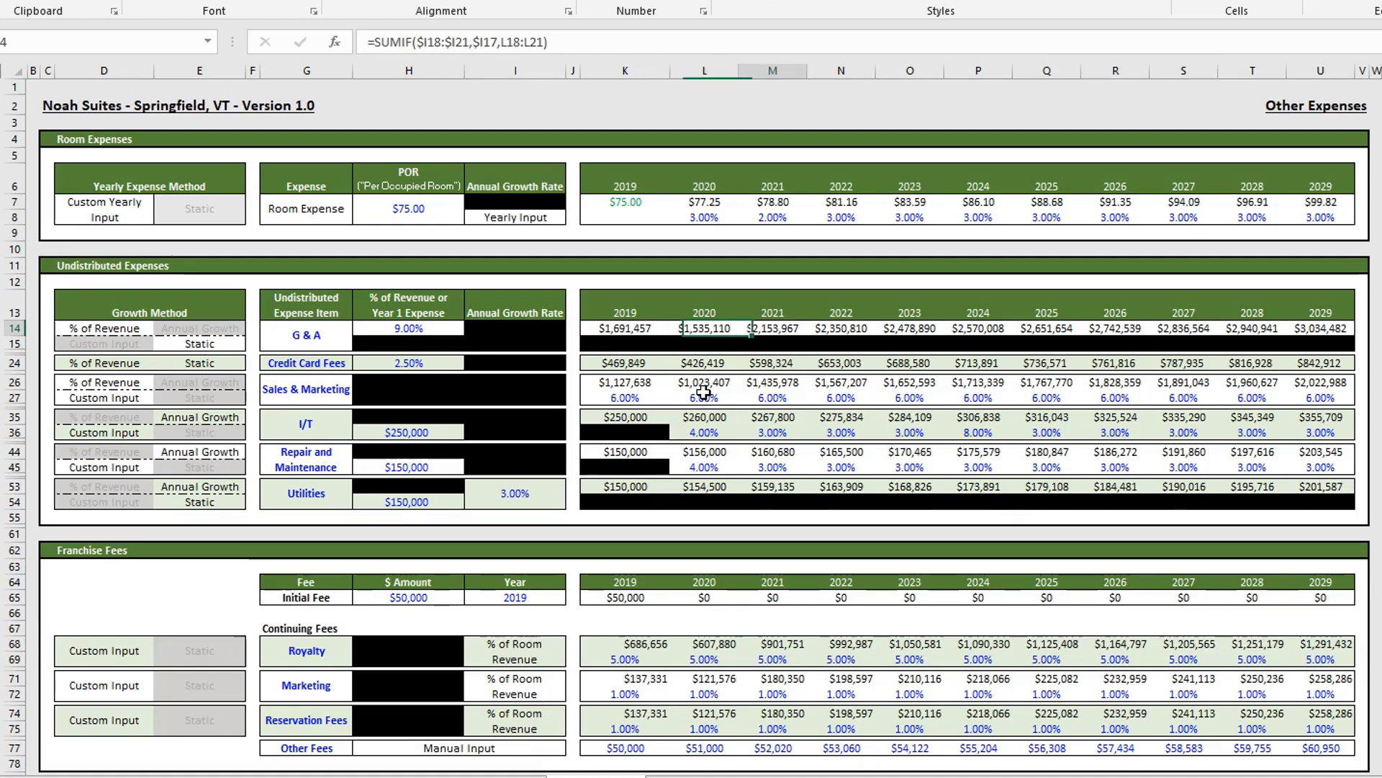
pyautogui.hotkey('ctrl', 'Left')
pyautogui.hotkey('ctrl', 'Left')
pyautogui.hotkey('ctrl', 'Left')
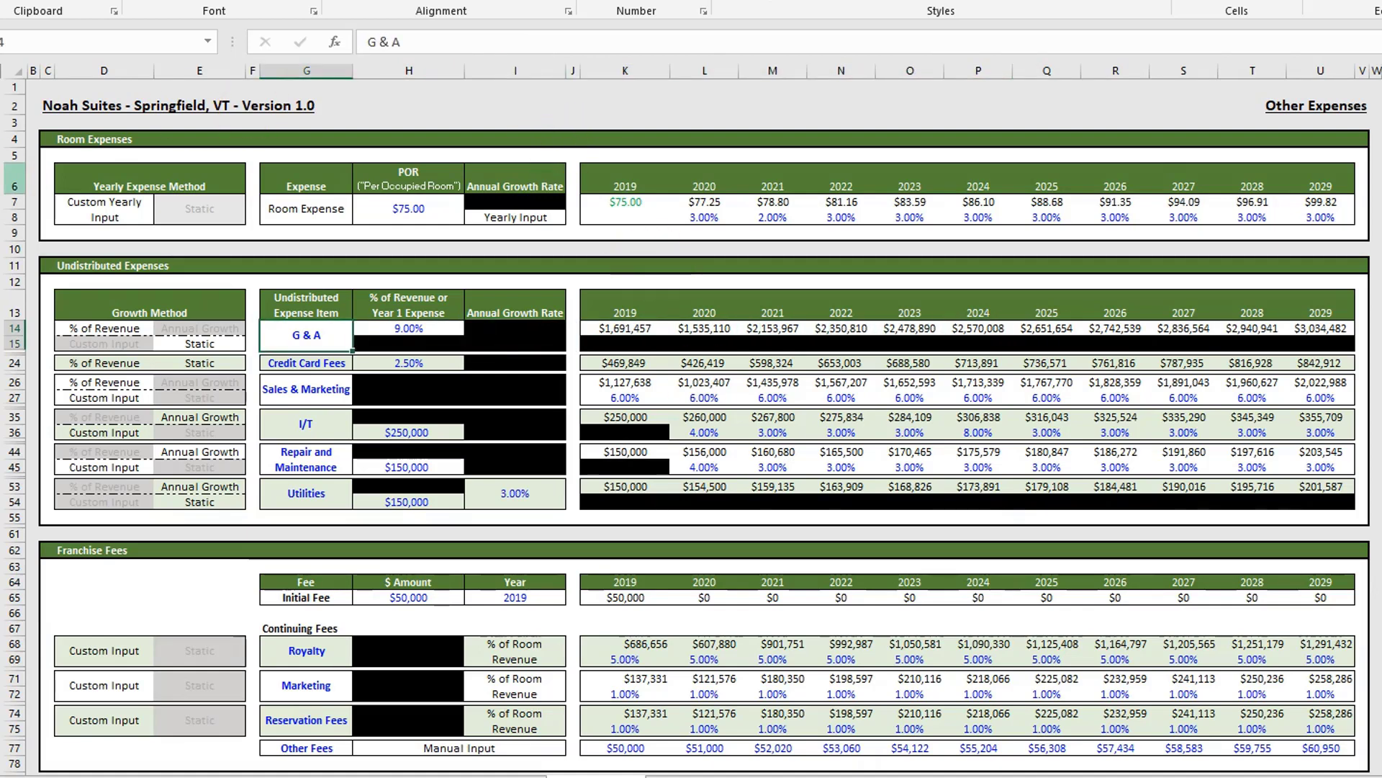
# - Switch the G & A growth method from Static to Custom Input and review its yearly percentages from 2019 to 2026
pyautogui.click(103, 345)
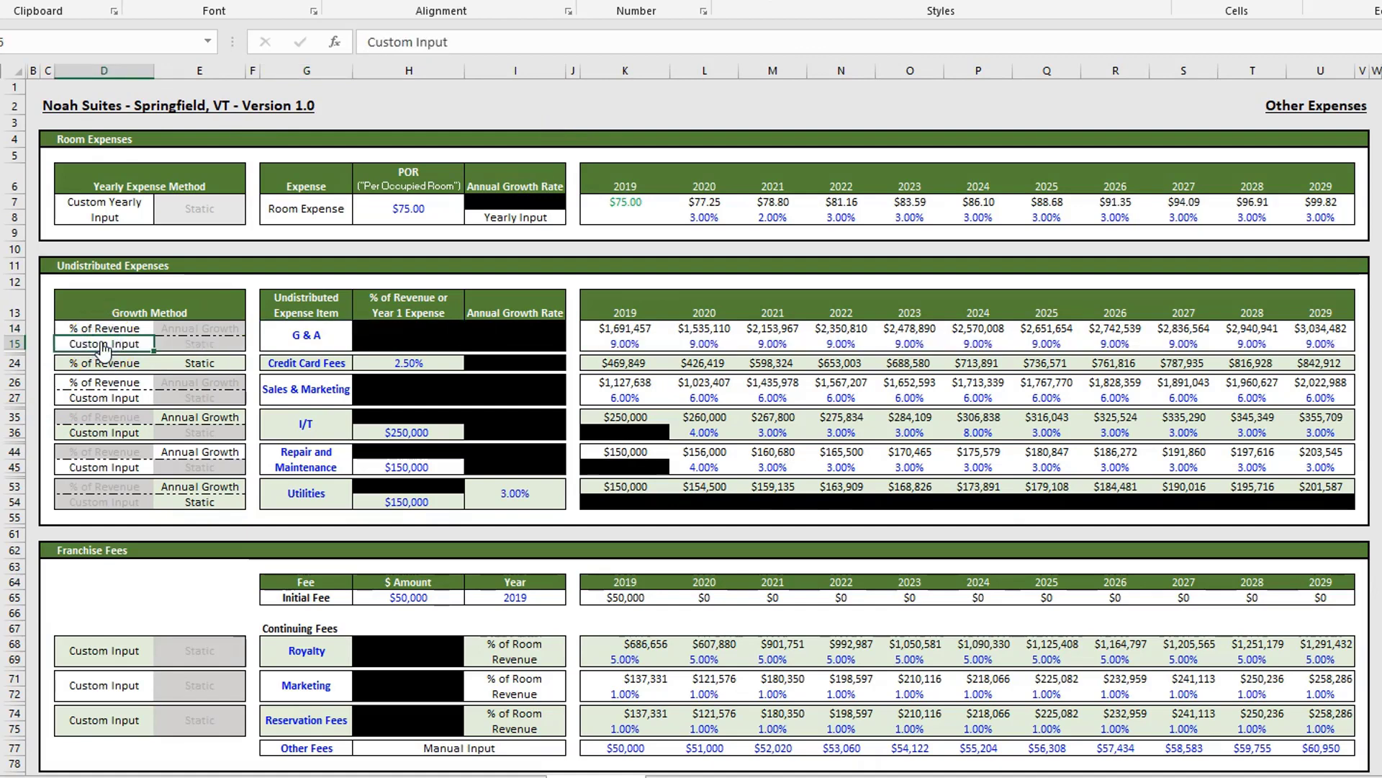
pyautogui.click(428, 330)
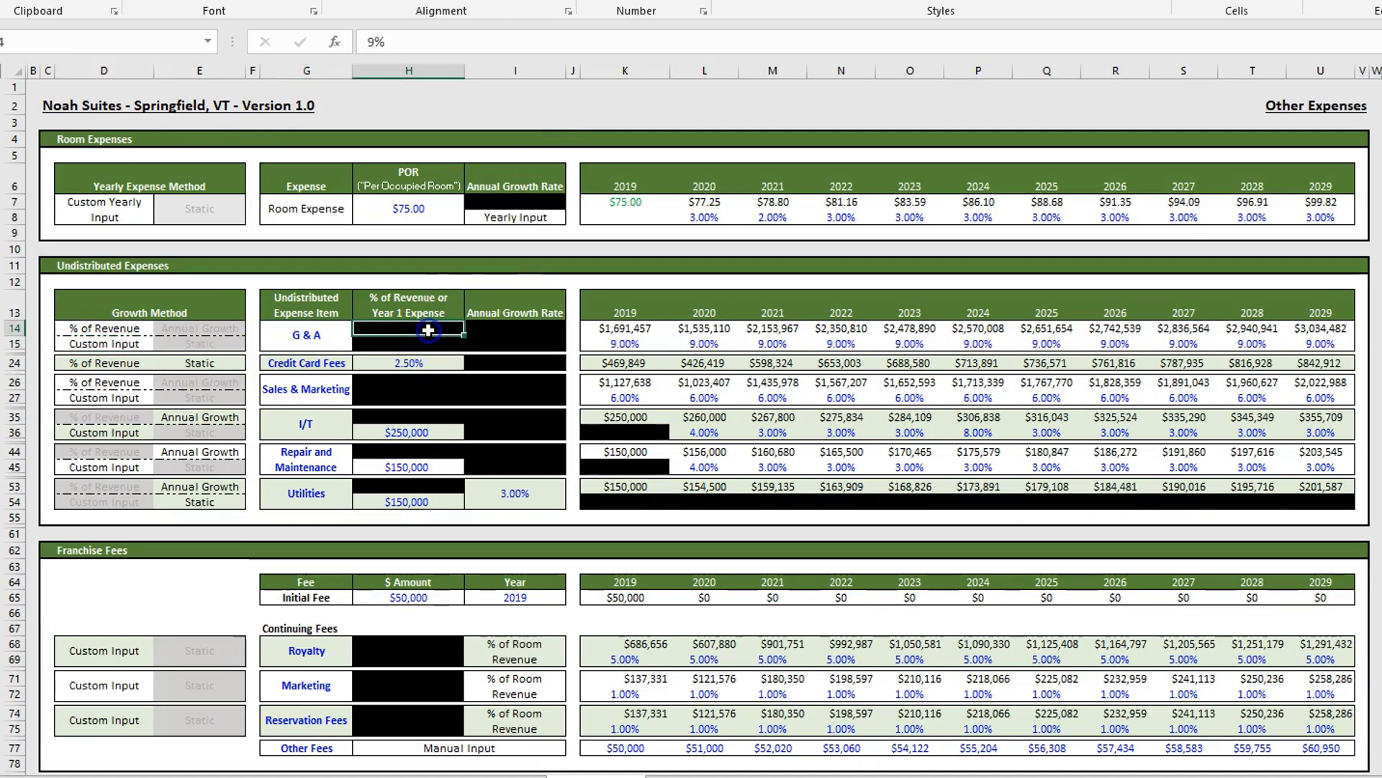
pyautogui.click(623, 343)
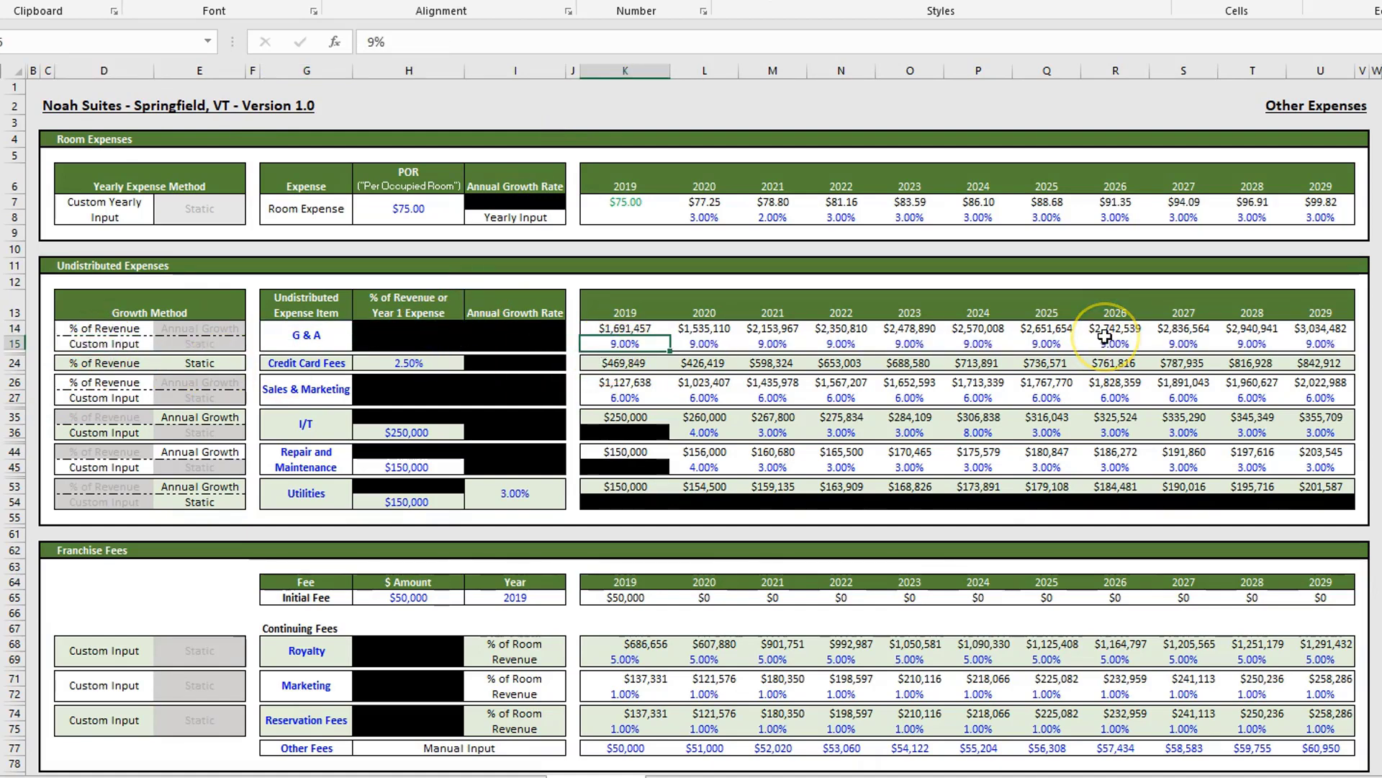
pyautogui.press('Right')
pyautogui.press('Right')
pyautogui.press('Right')
pyautogui.press('Right')
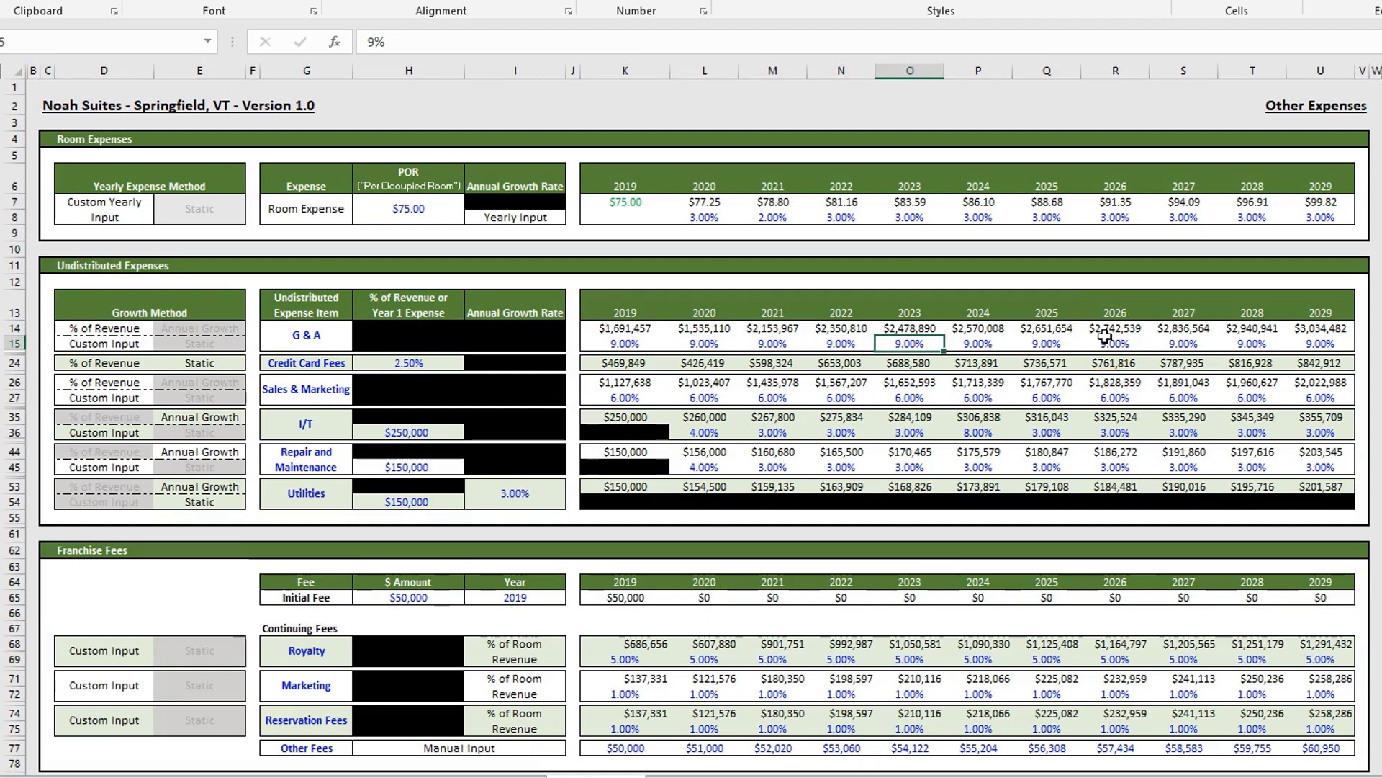
pyautogui.press('Right')
pyautogui.press('Right')
pyautogui.press('Right')
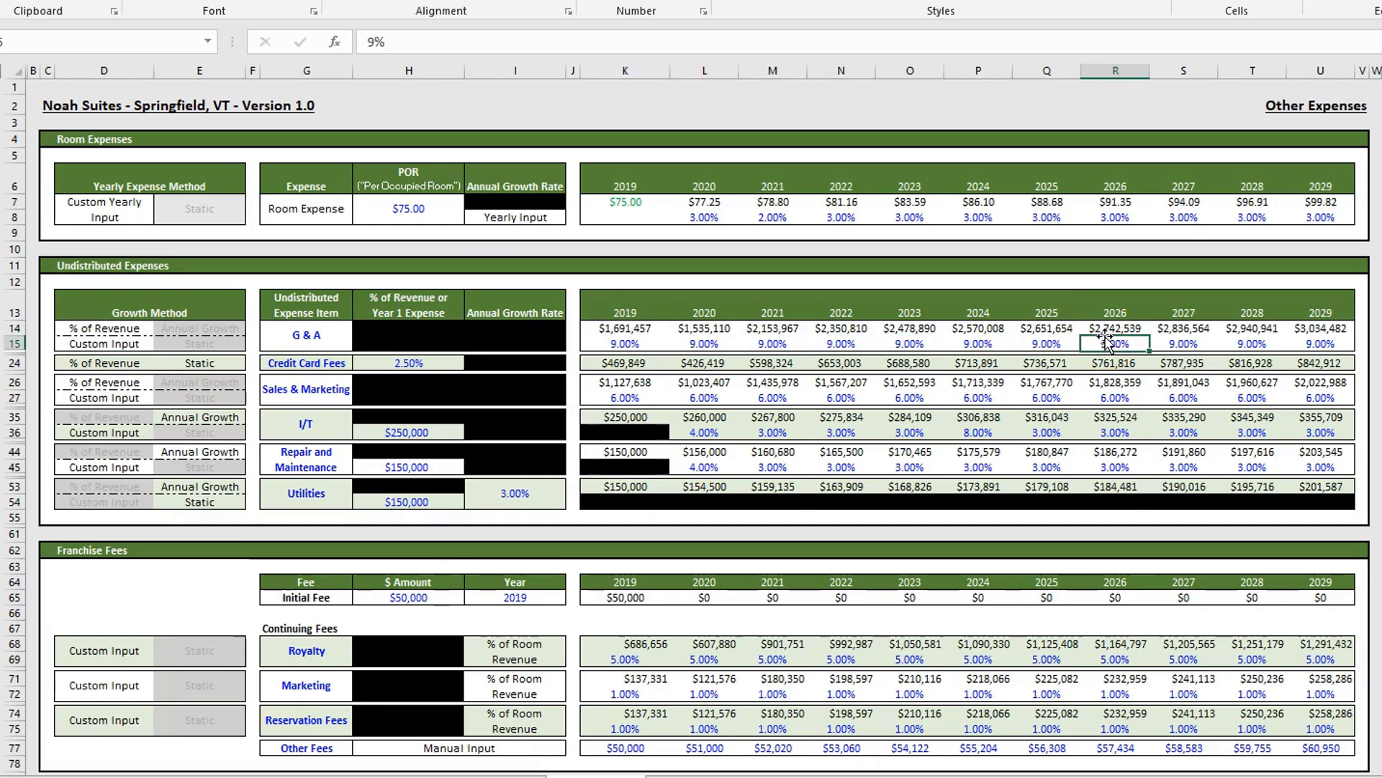
# - Set the 2022 percentage of revenue for G & A to 10%
pyautogui.press('Left')
pyautogui.press('Left')
pyautogui.press('Left')
pyautogui.press('Left')
pyautogui.press('Left')
pyautogui.press('Left')
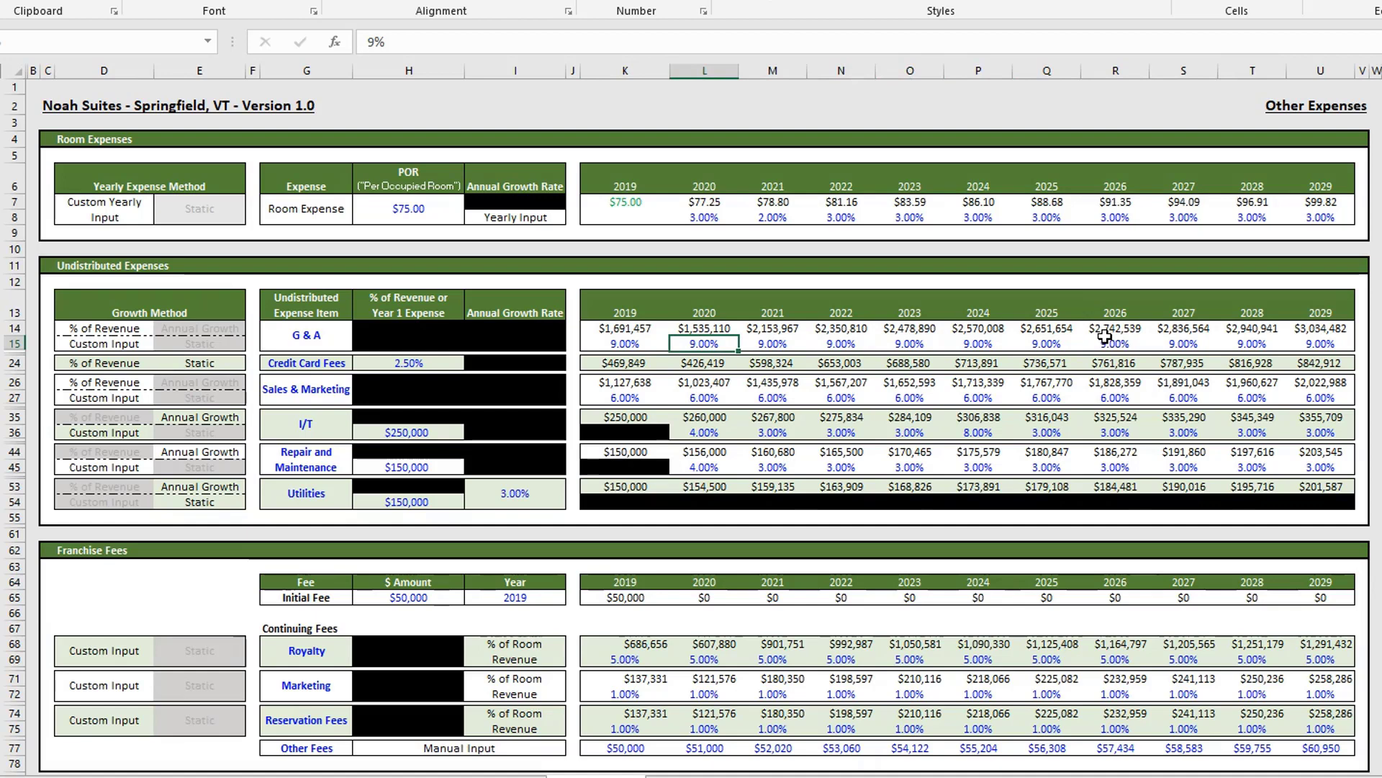
pyautogui.press('Right')
pyautogui.press('Right')
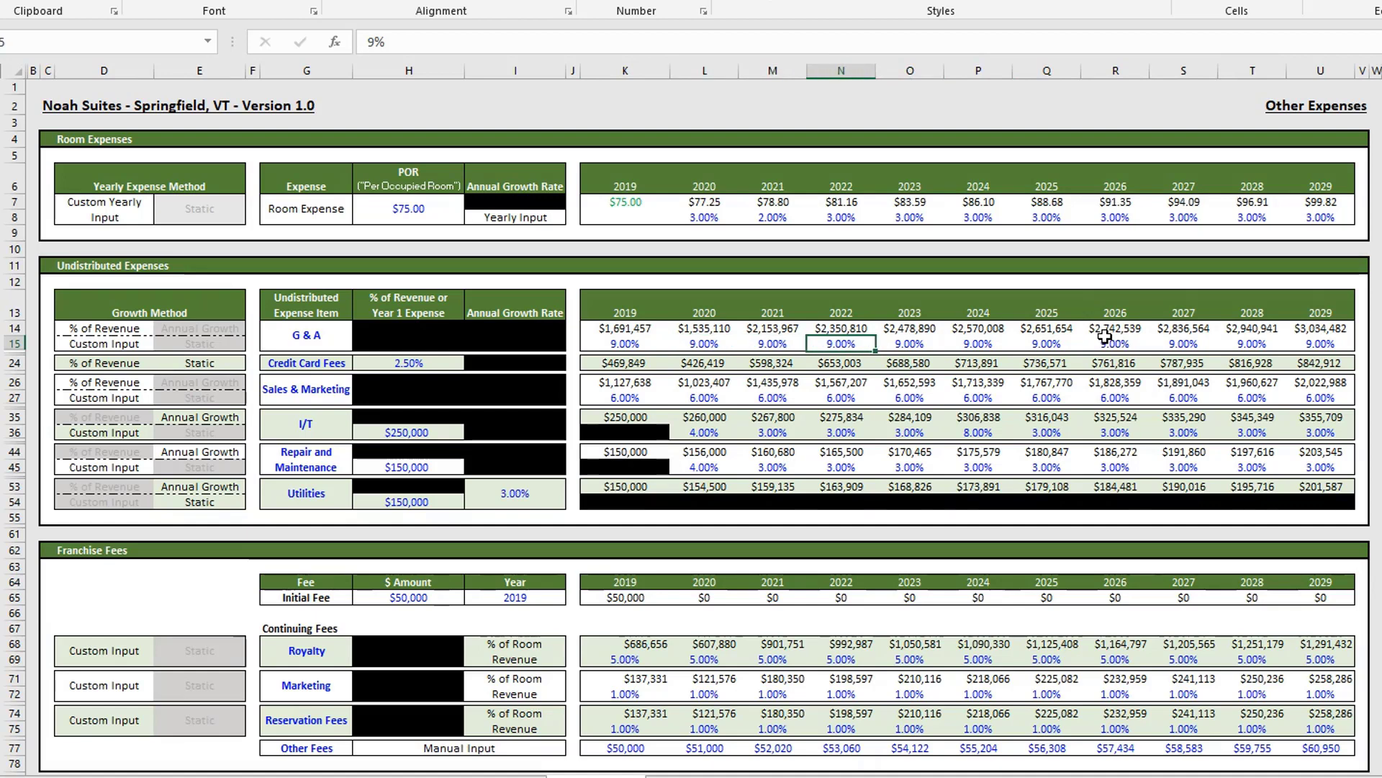
pyautogui.press('Left')
pyautogui.press('Left')
pyautogui.press('Right')
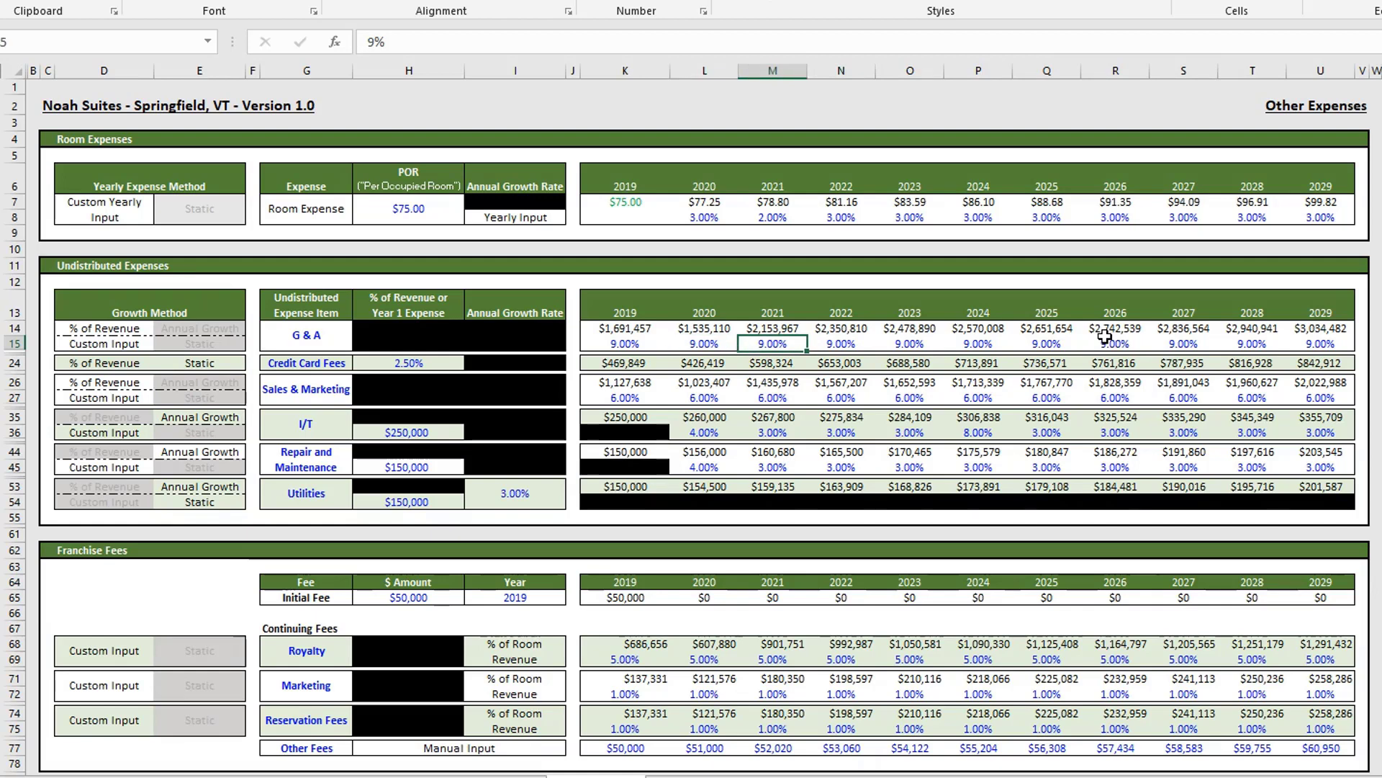
pyautogui.press('Right')
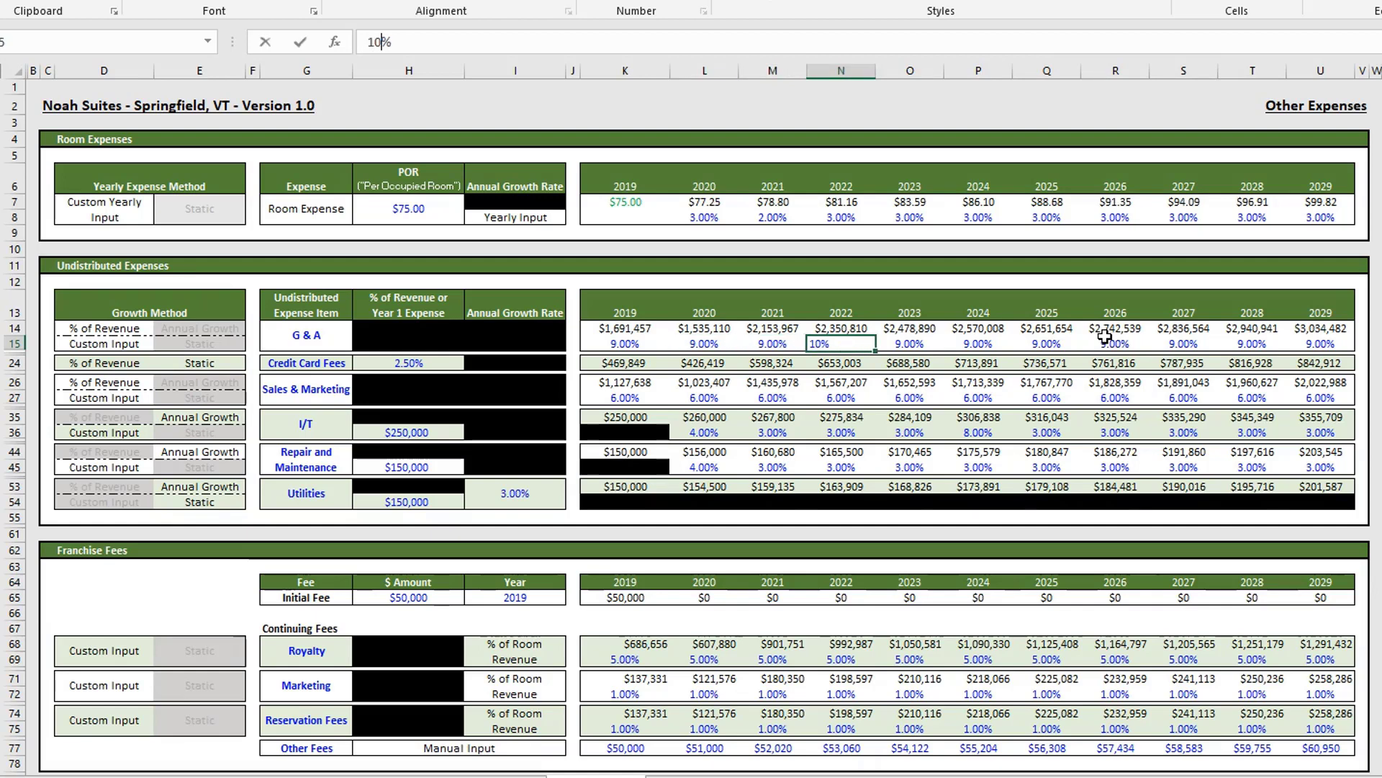
pyautogui.write('10%')
pyautogui.hotkey('ctrl', 'Return')
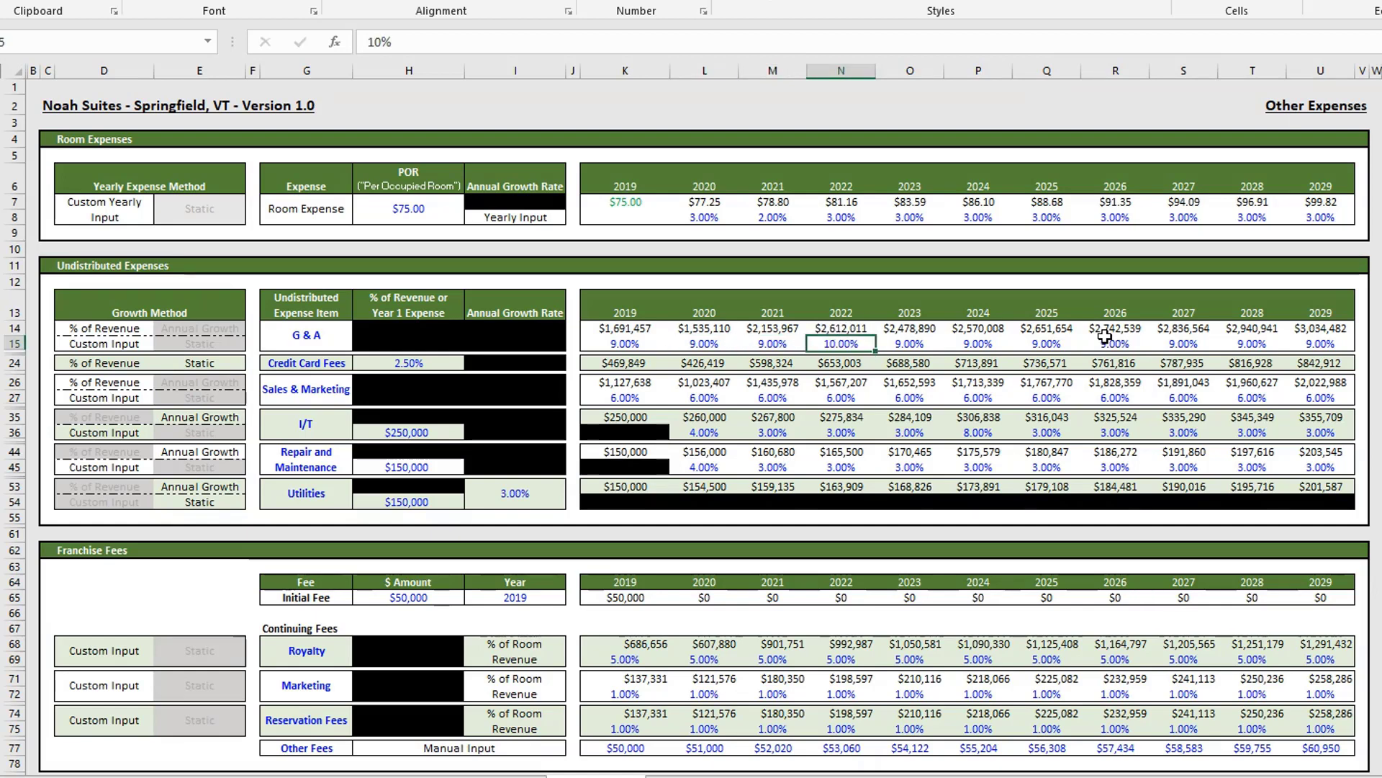
# - Switch the G & A growth method from % of Revenue to Annual Growth
pyautogui.press('Left')
pyautogui.press('Left')
pyautogui.press('Left')
pyautogui.press('Left')
pyautogui.press('Left')
pyautogui.press('Left')
pyautogui.press('Left')
pyautogui.press('Left')
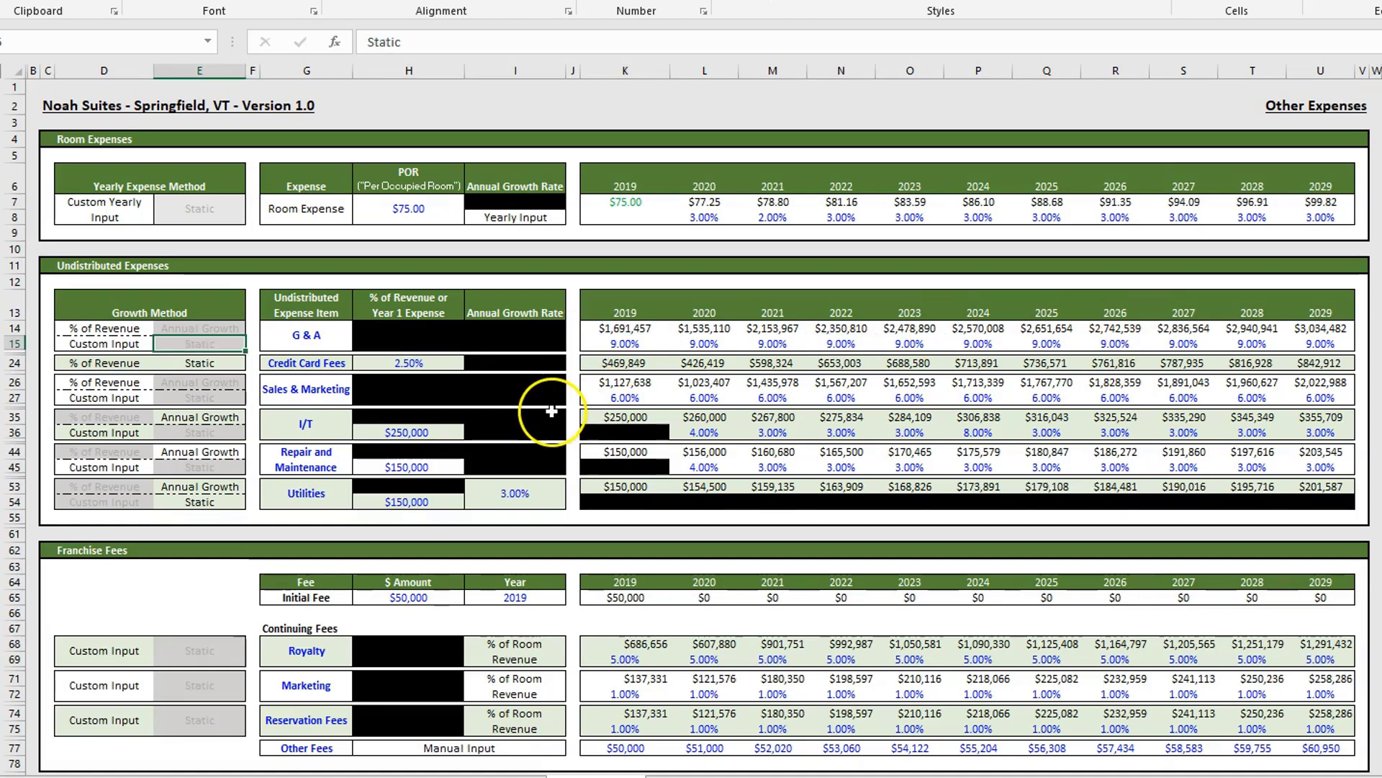
pyautogui.click(196, 328)
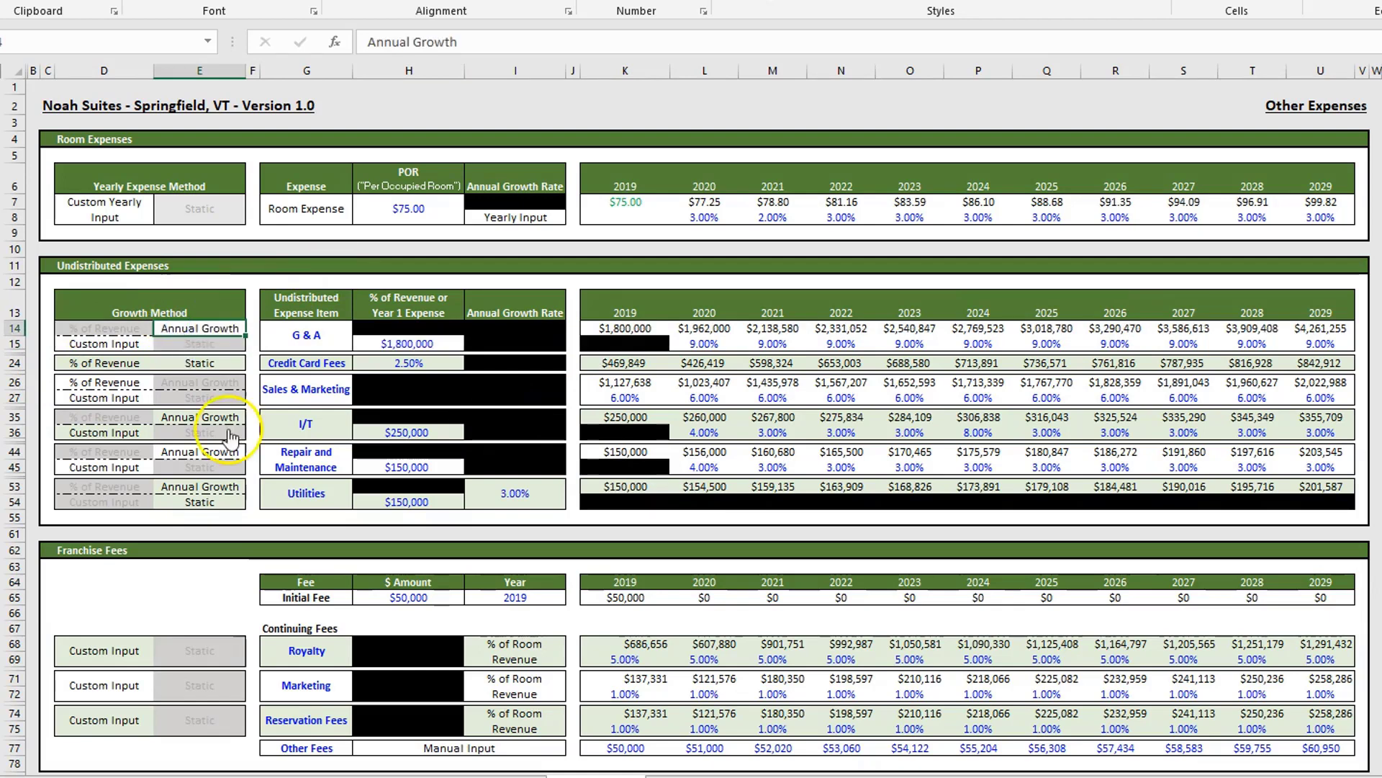
# - Examine the G & A Year 1 expense and its yearly growth rates through 2024
pyautogui.click(414, 343)
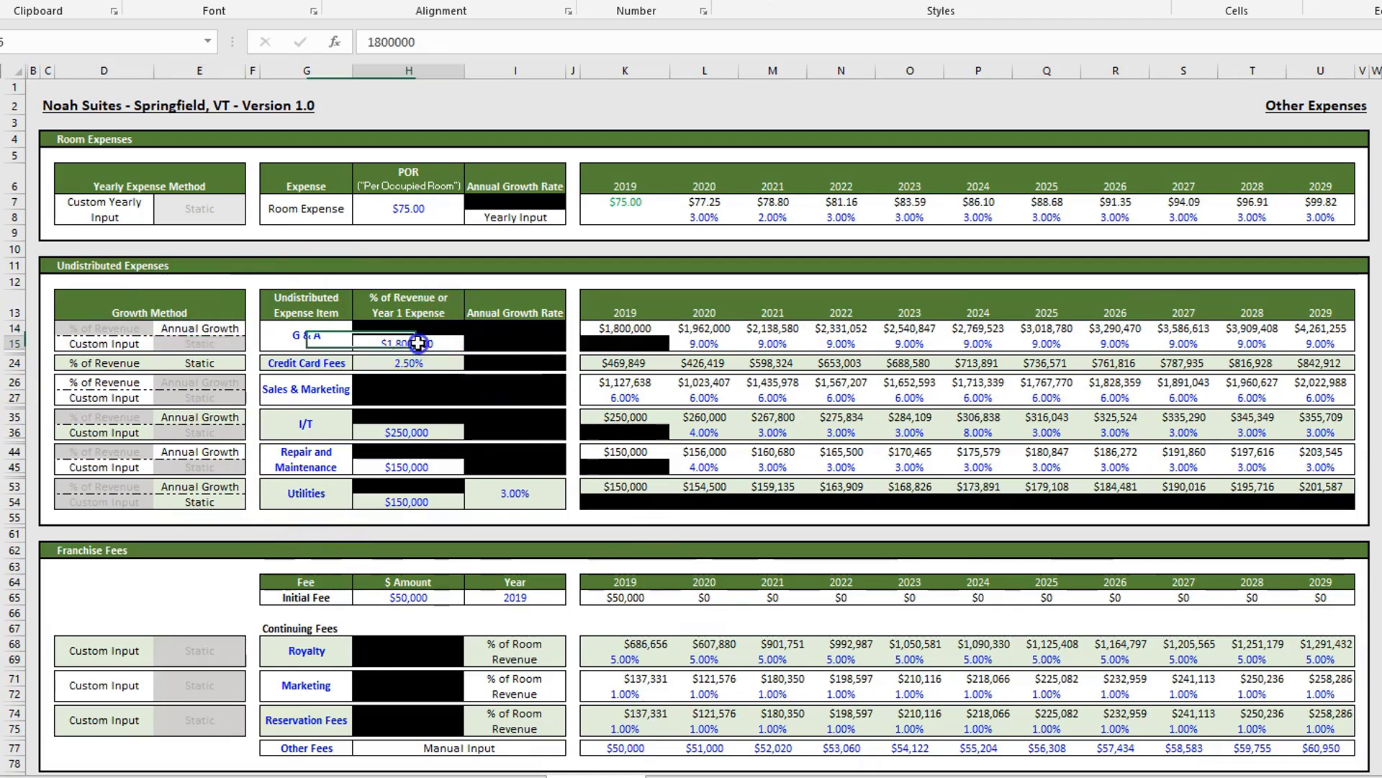
pyautogui.press('Right')
pyautogui.press('Right')
pyautogui.press('Right')
pyautogui.press('Right')
pyautogui.press('Right')
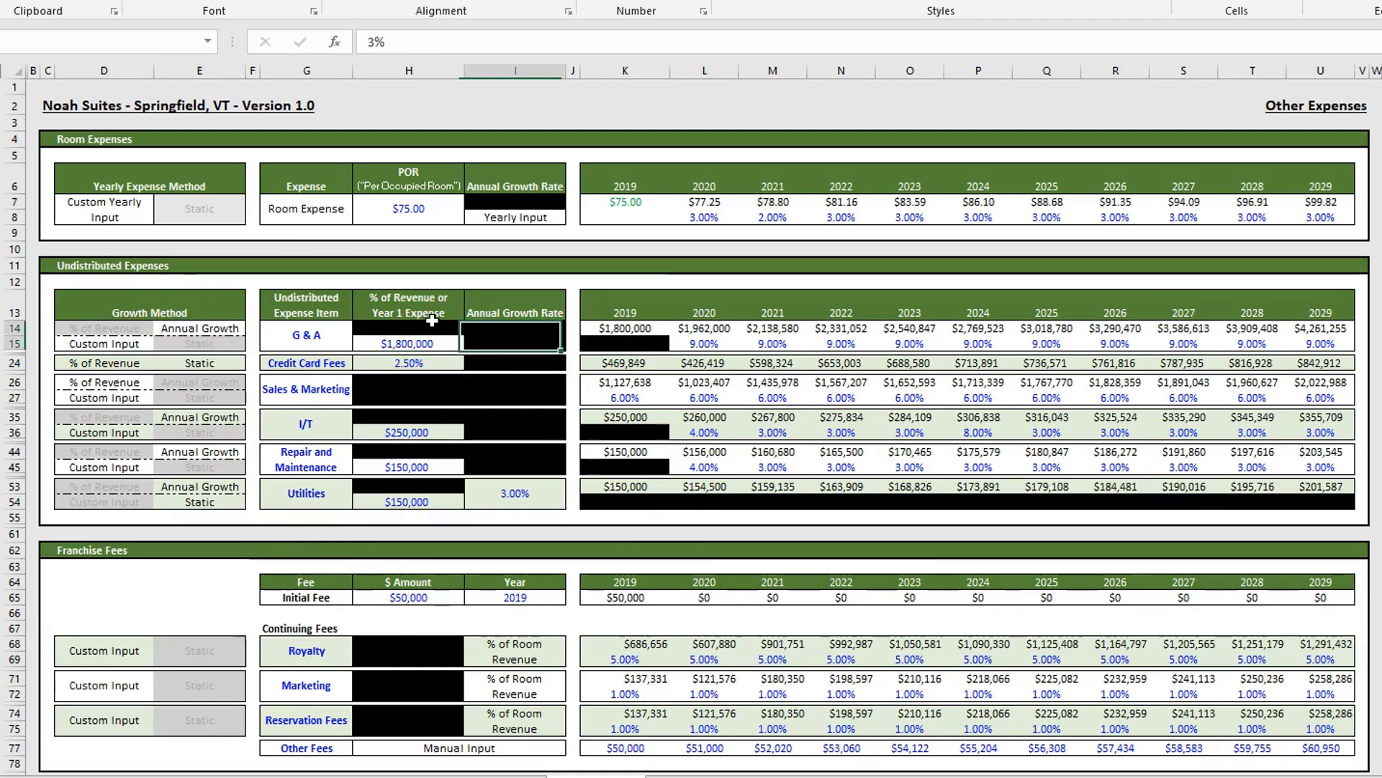
pyautogui.press('Right')
pyautogui.press('Right')
pyautogui.press('Right')
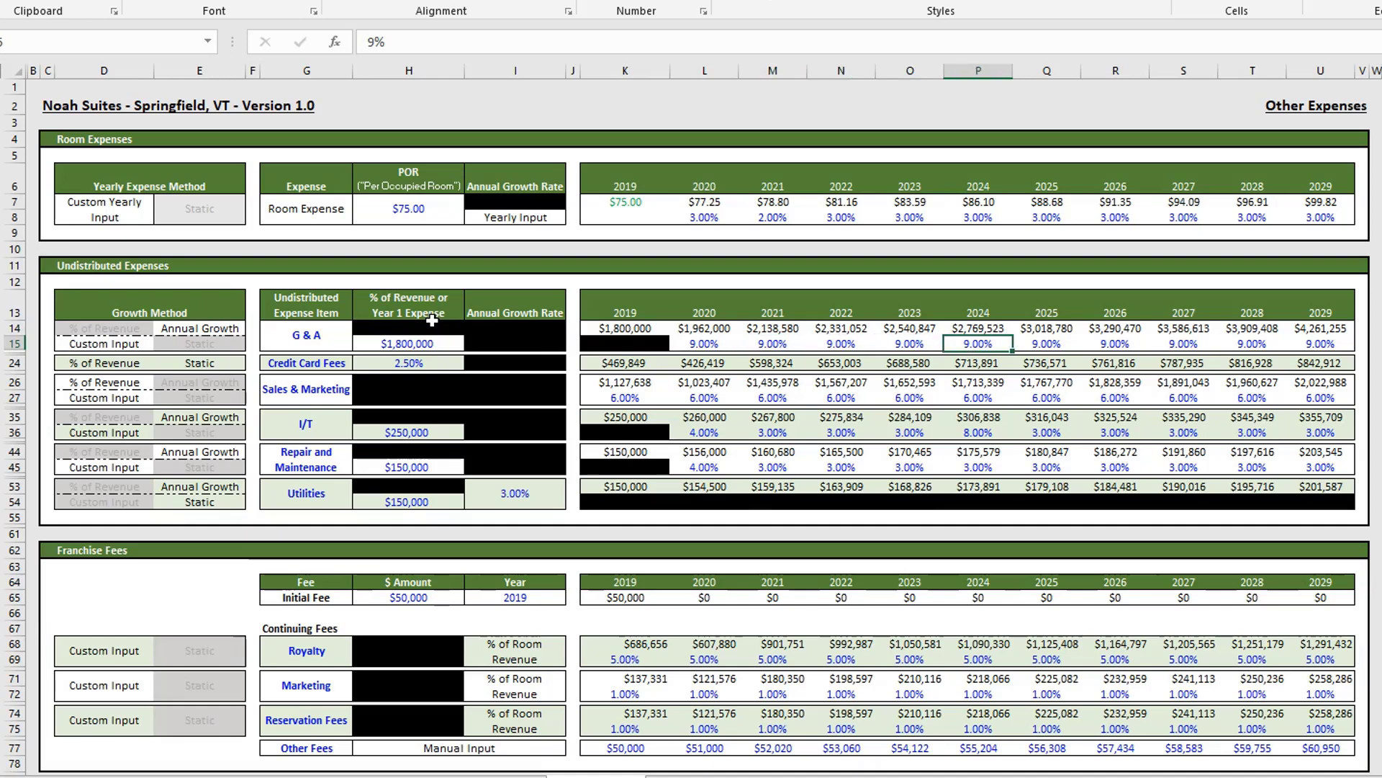
# - Switch the G & A annual growth from Custom Input to Static and select its annual growth rate
pyautogui.click(200, 344)
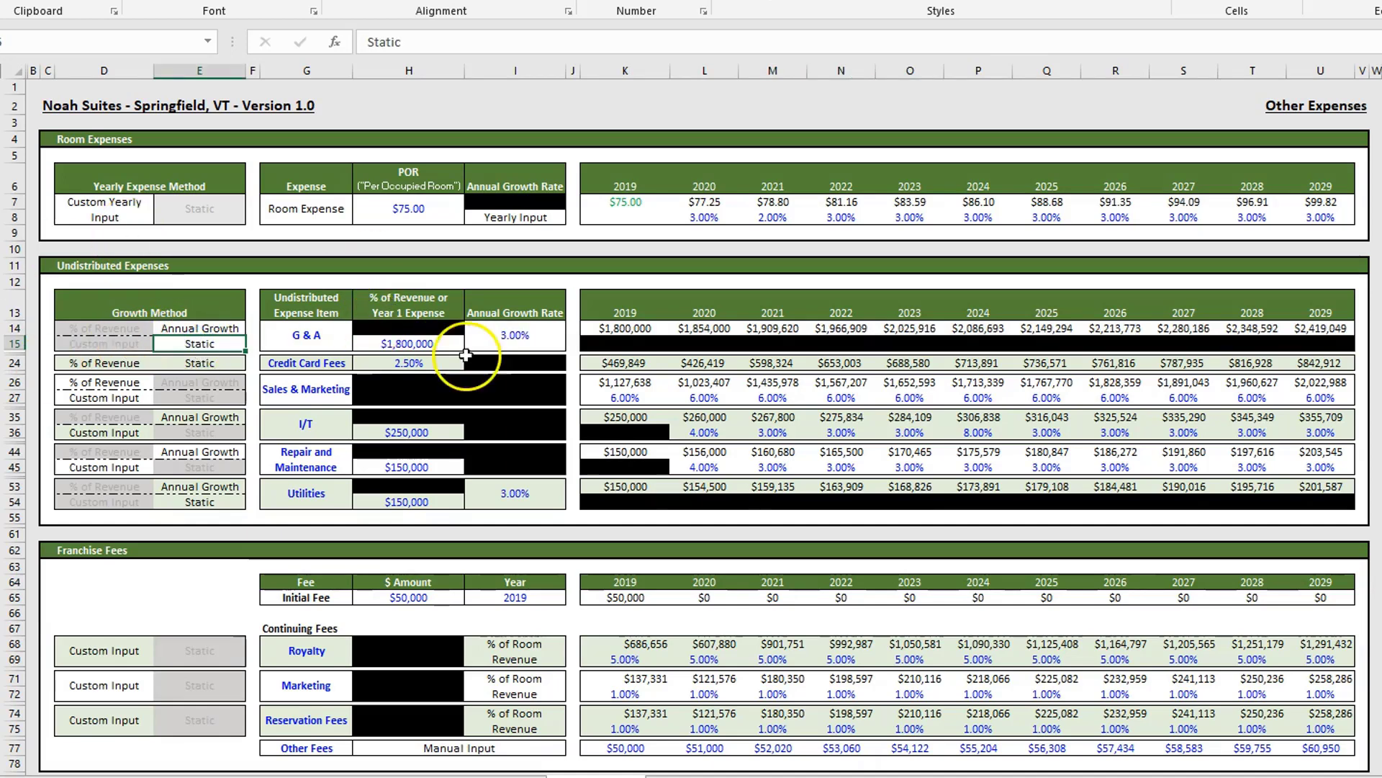
pyautogui.click(546, 342)
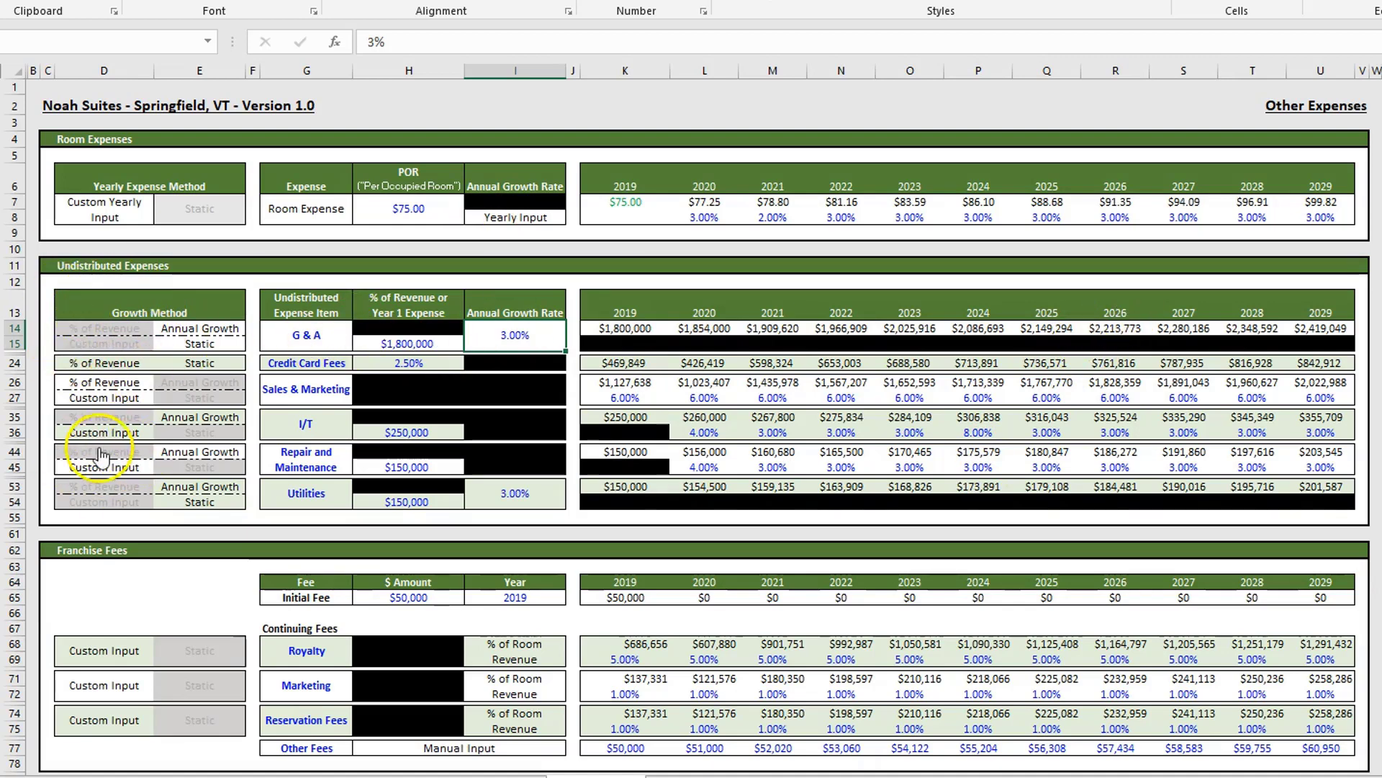
# - Set the year of the initial franchise fee to 2022
pyautogui.click(312, 365)
pyautogui.scroll(-1, 289, 490)
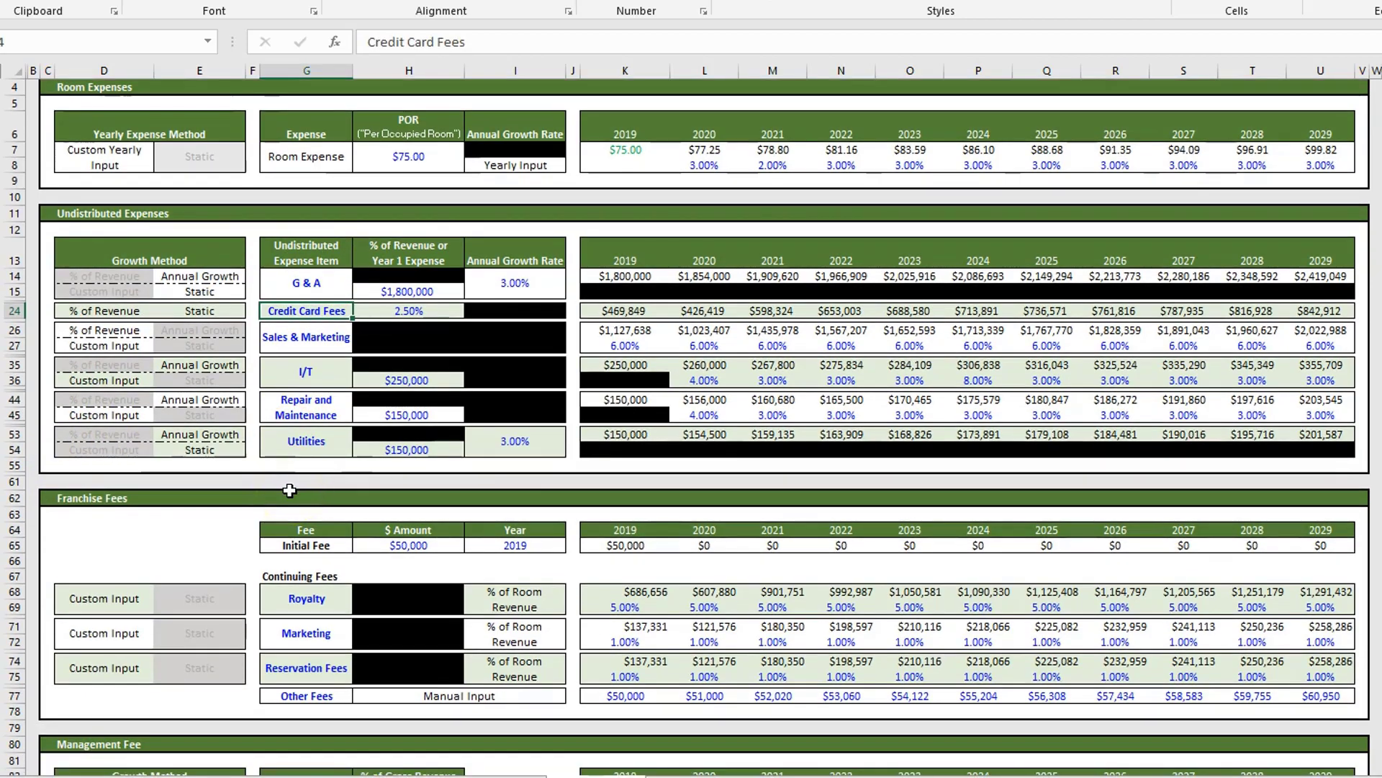
pyautogui.scroll(-5, 289, 491)
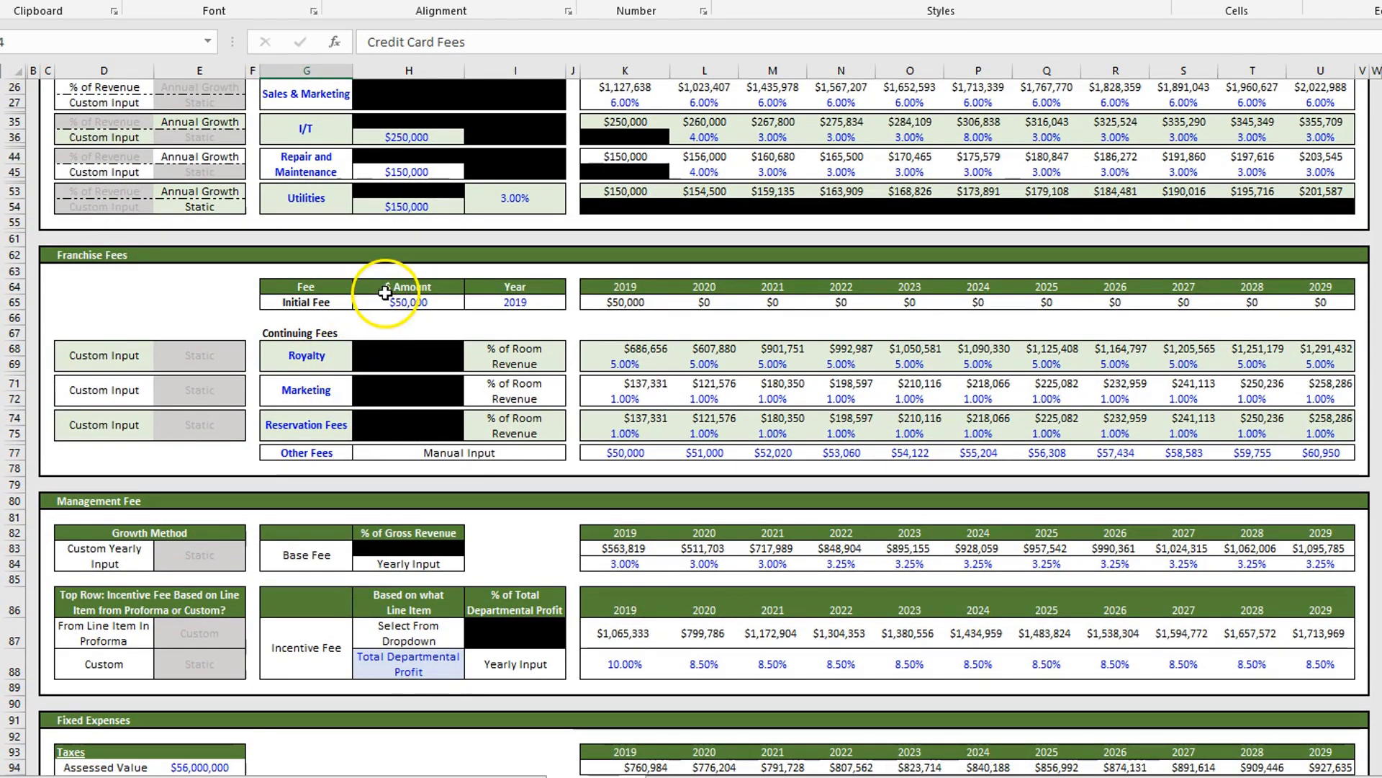
pyautogui.click(389, 300)
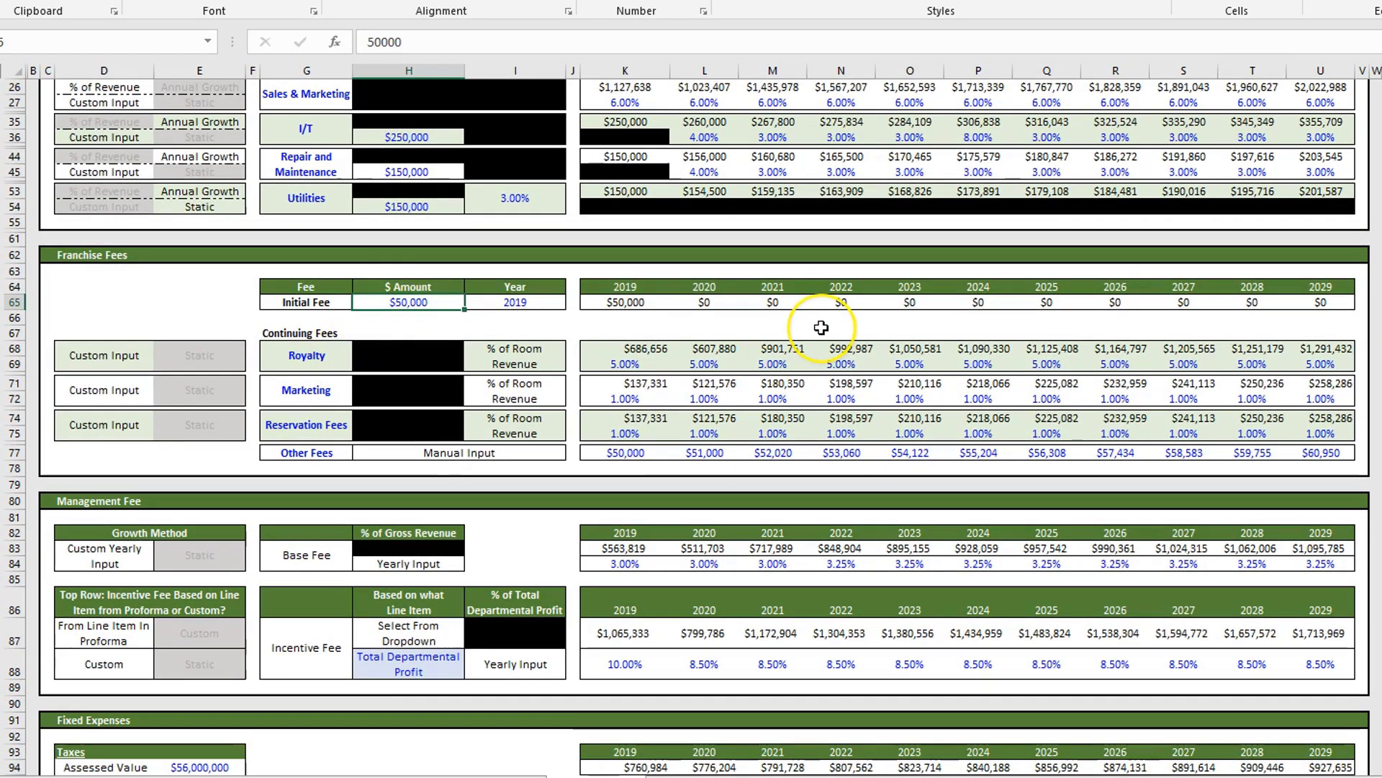
pyautogui.press('Right')
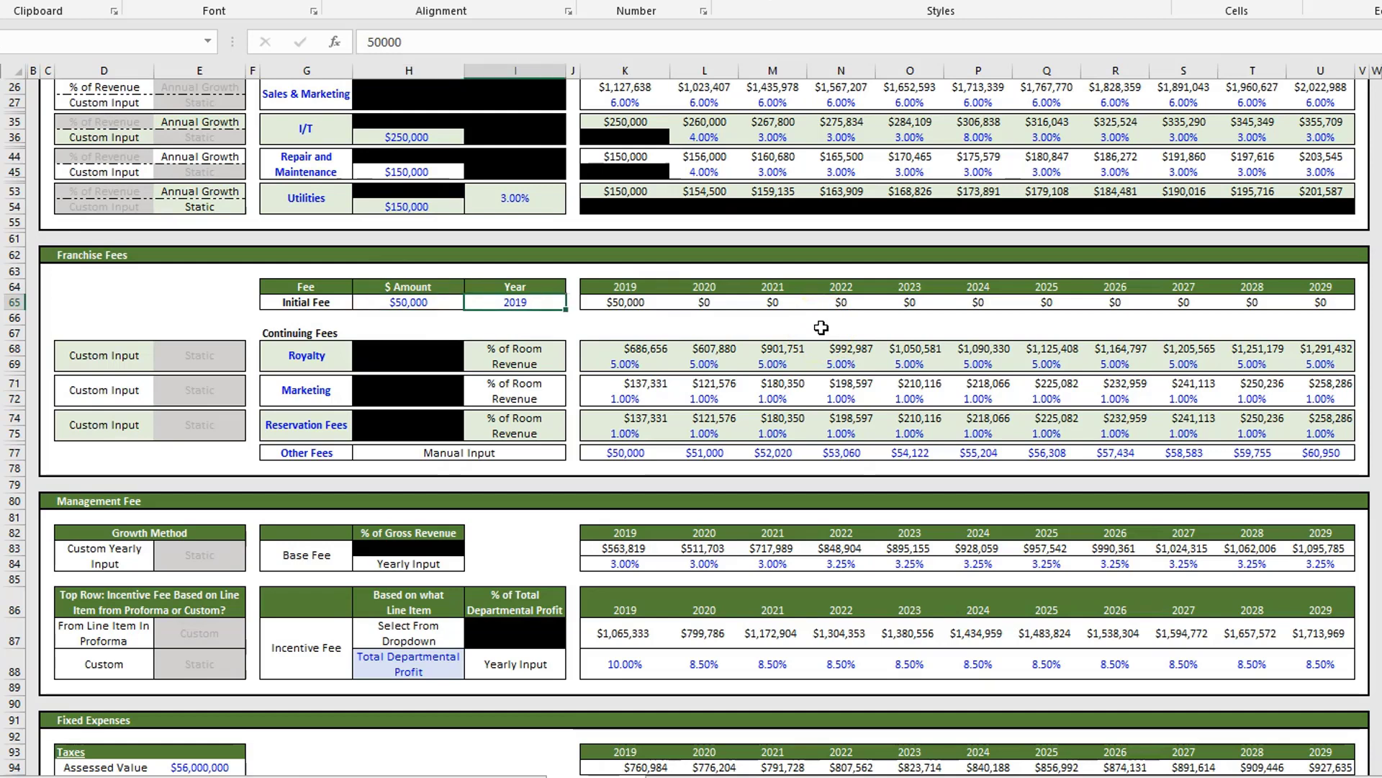
pyautogui.hotkey('alt', 'Down')
pyautogui.press('Down')
pyautogui.press('Down')
pyautogui.press('Down')
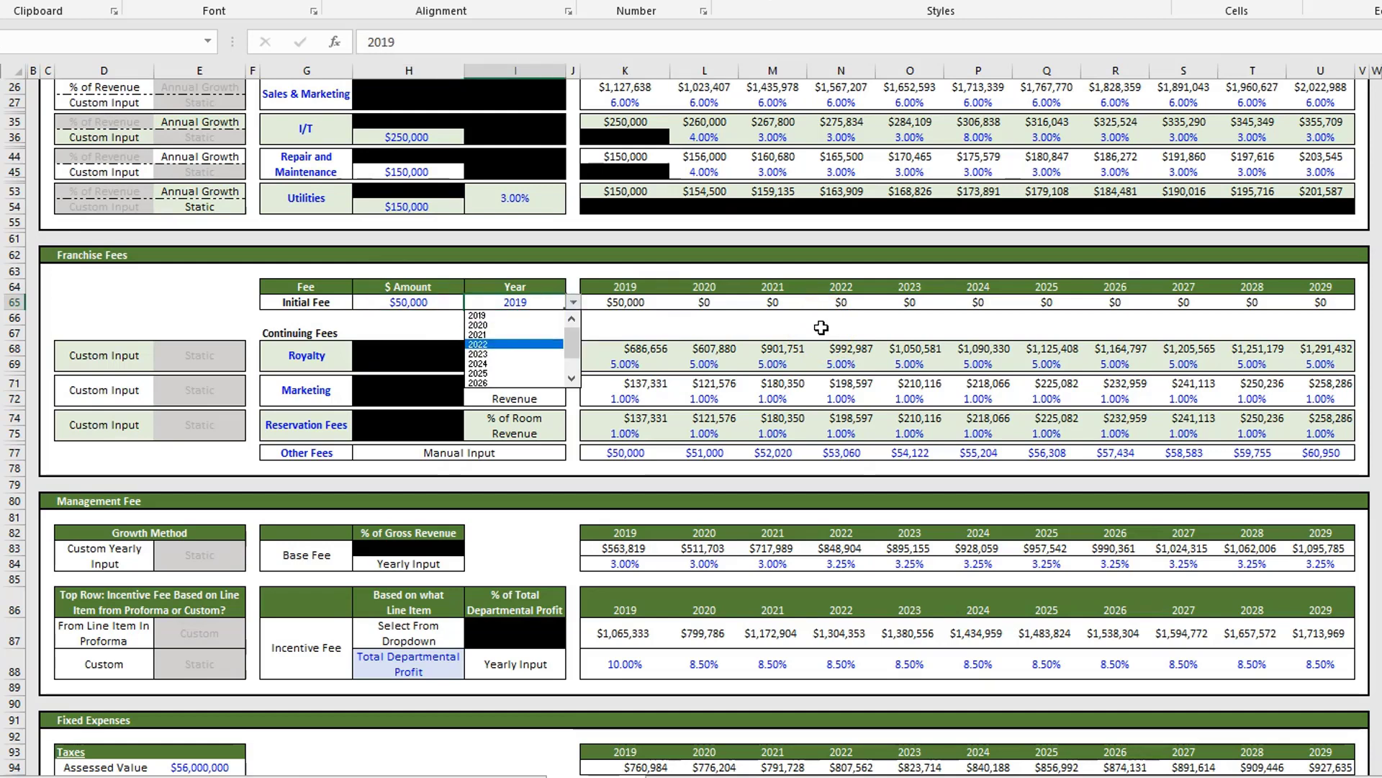
pyautogui.press('Return')
pyautogui.press('Up')
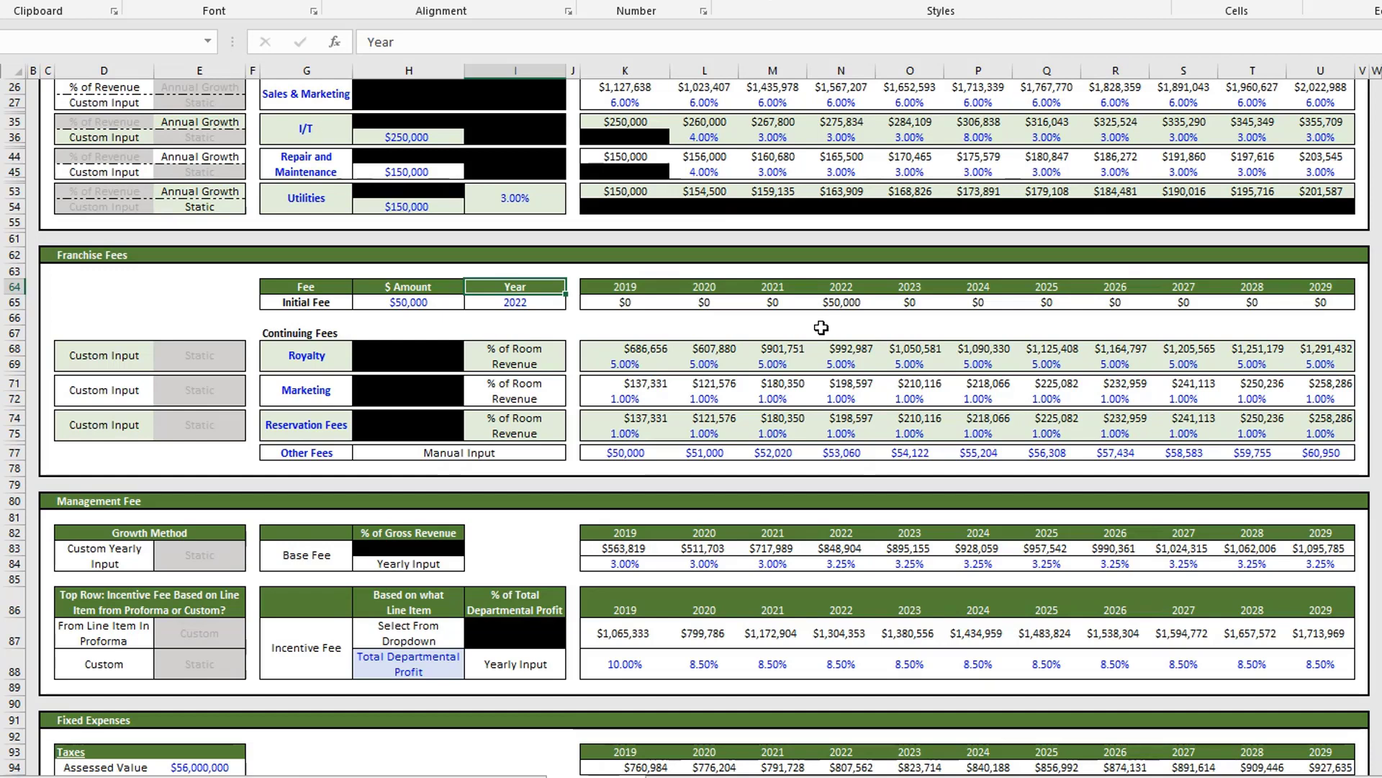
# - Set the initial franchise fee's year back to 2019
pyautogui.press('Left')
pyautogui.press('Down')
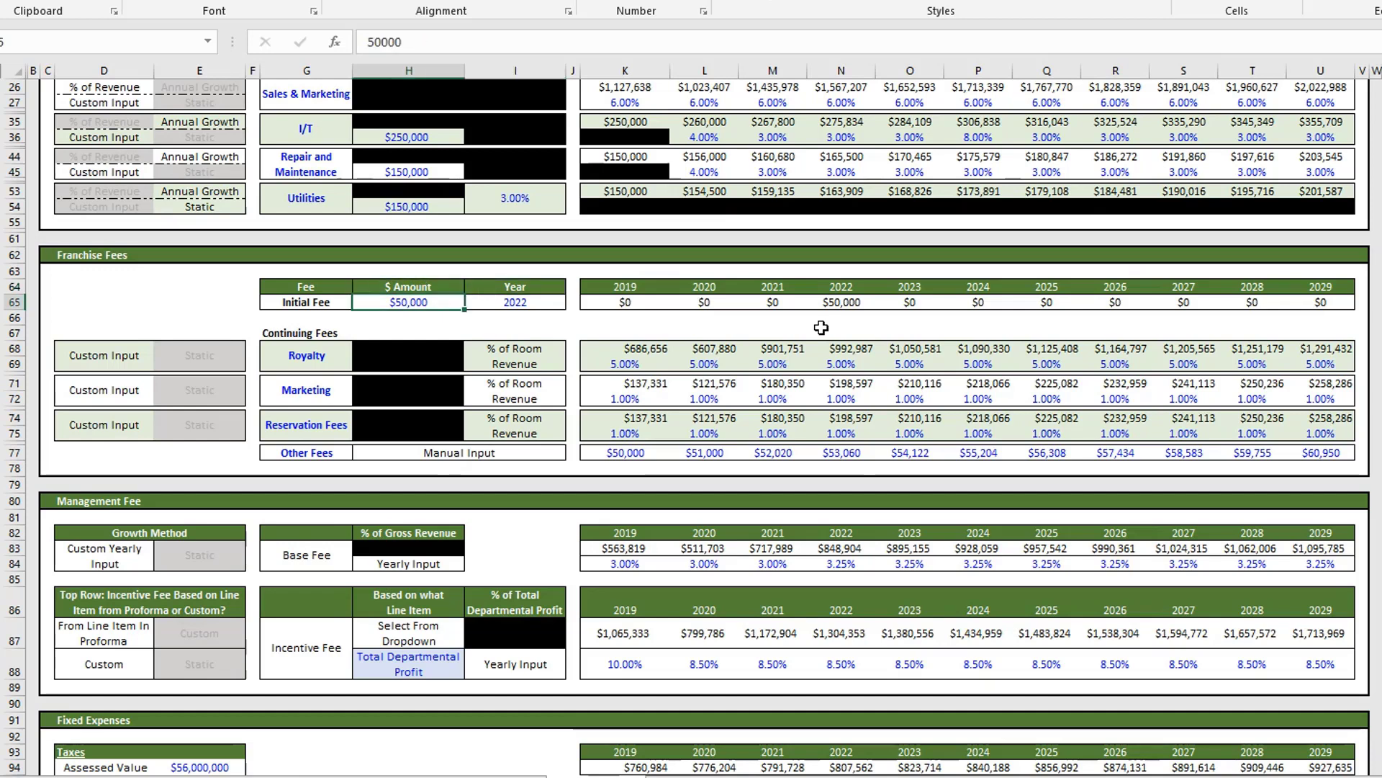
pyautogui.press('Right')
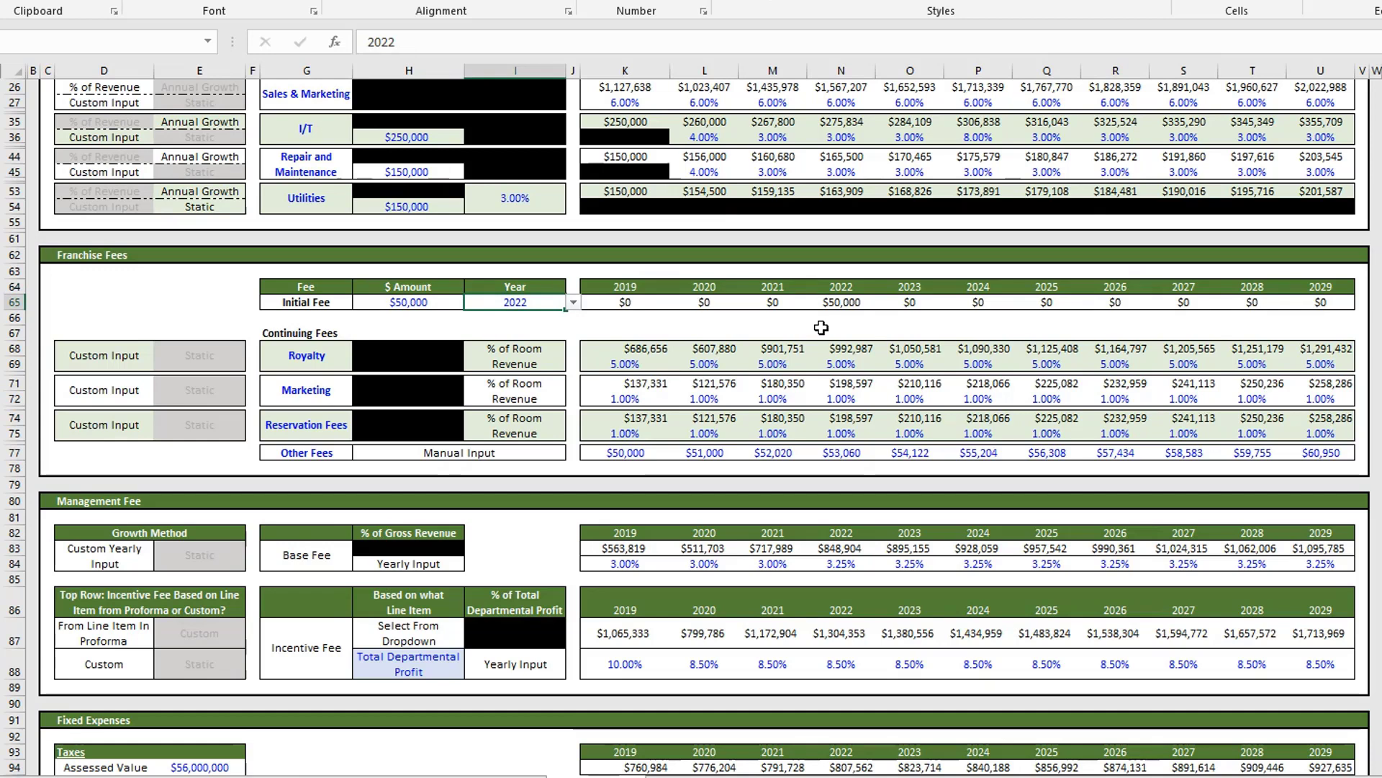
pyautogui.hotkey('alt', 'Down')
pyautogui.press('Return')
# - Review the continuing franchise fee items: Royalty, Marketing, Reservation Fees and Other Fees
pyautogui.press('Down')
pyautogui.press('Down')
pyautogui.press('Down')
pyautogui.press('Left')
pyautogui.press('Left')
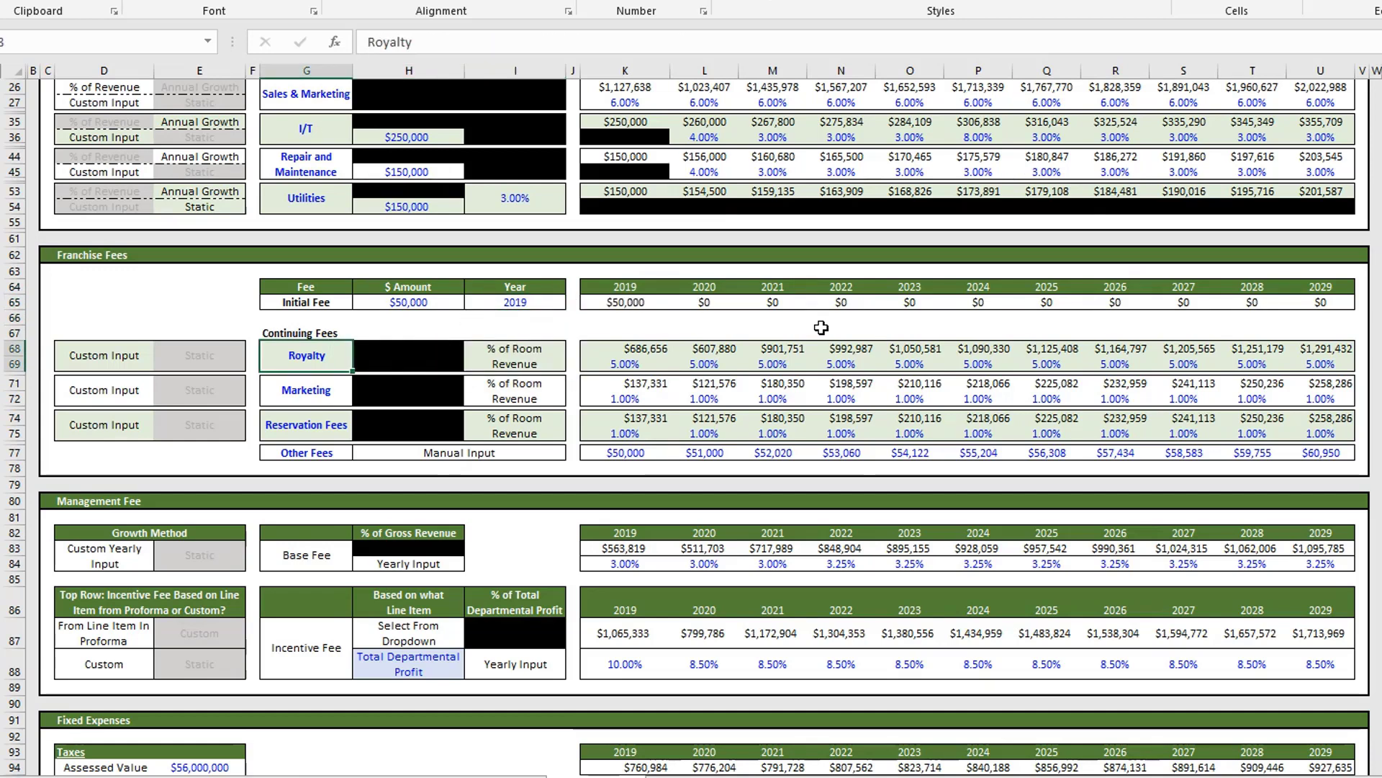
pyautogui.press('Down')
pyautogui.press('Down')
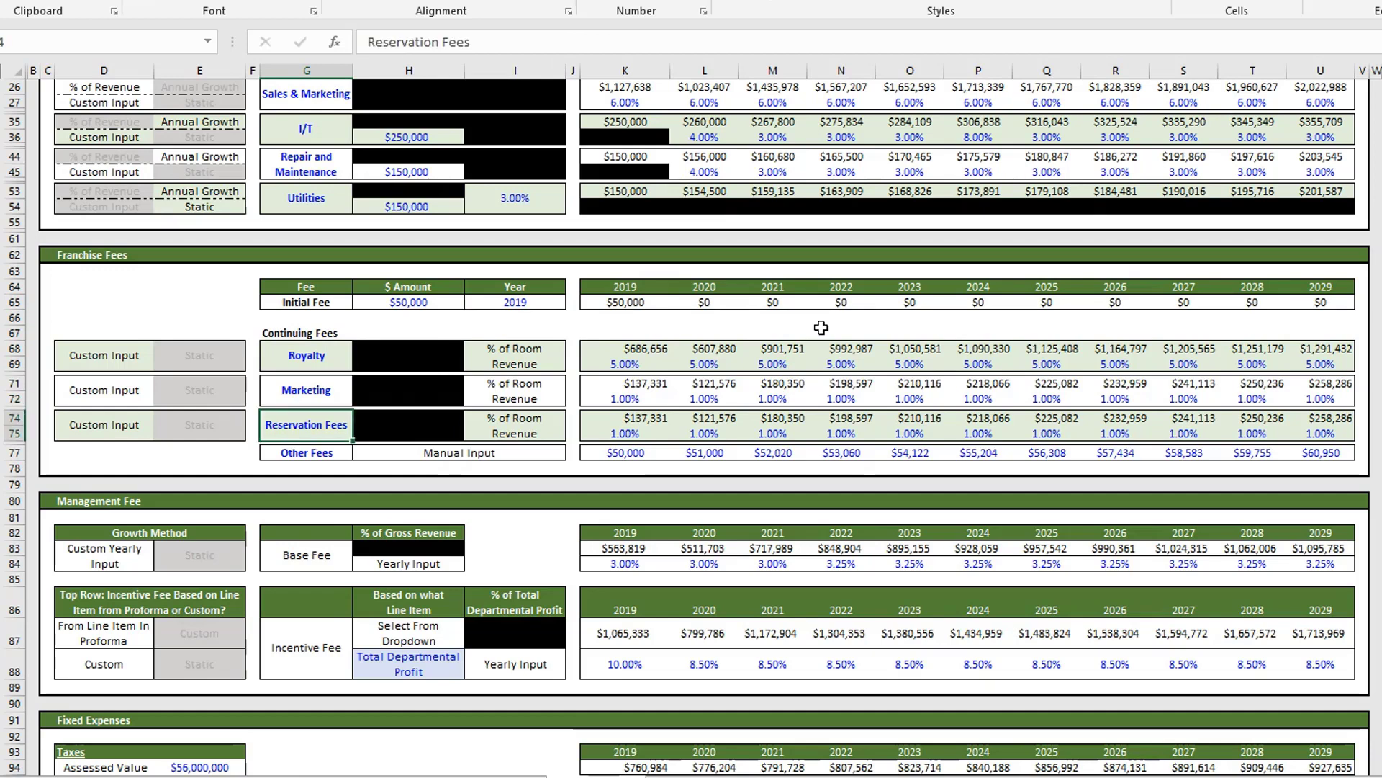
pyautogui.press('Up')
pyautogui.press('Up')
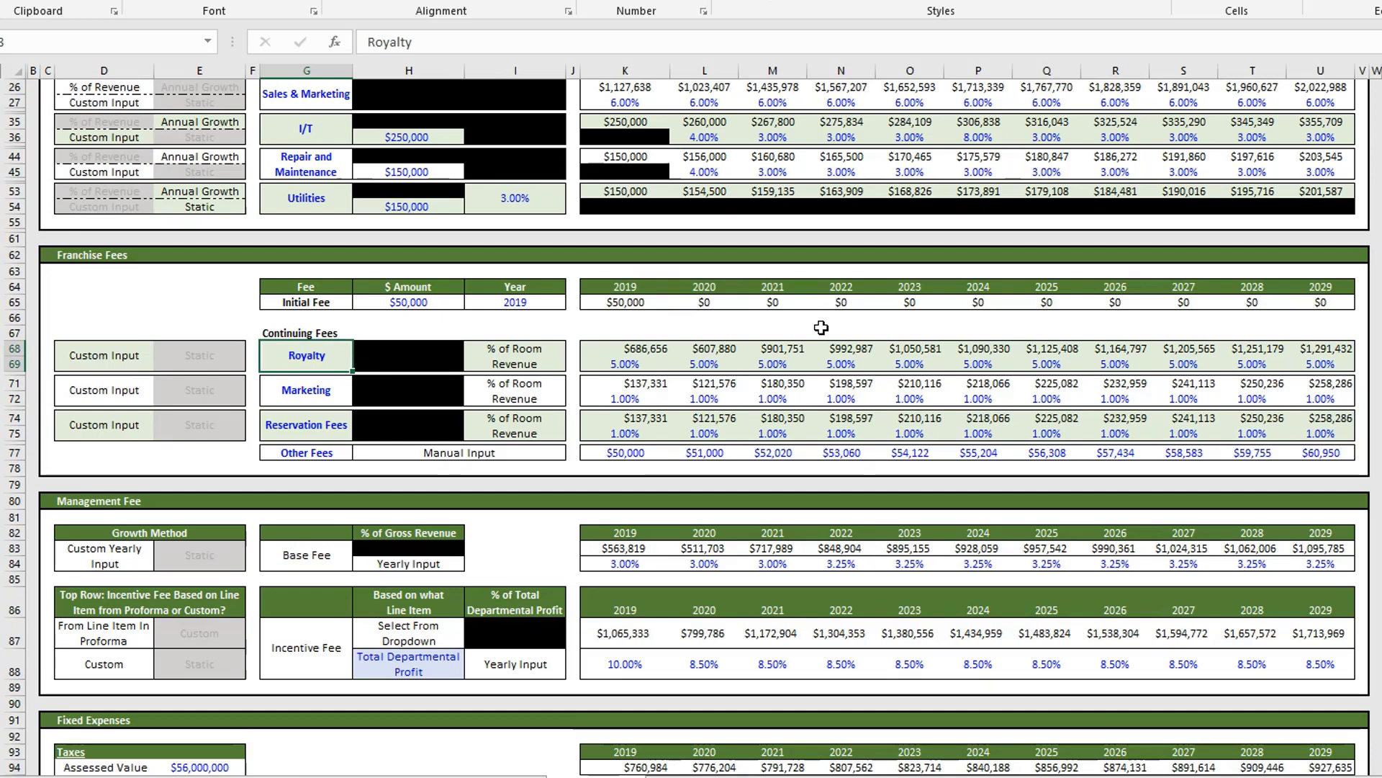
pyautogui.press('Down')
pyautogui.press('Down')
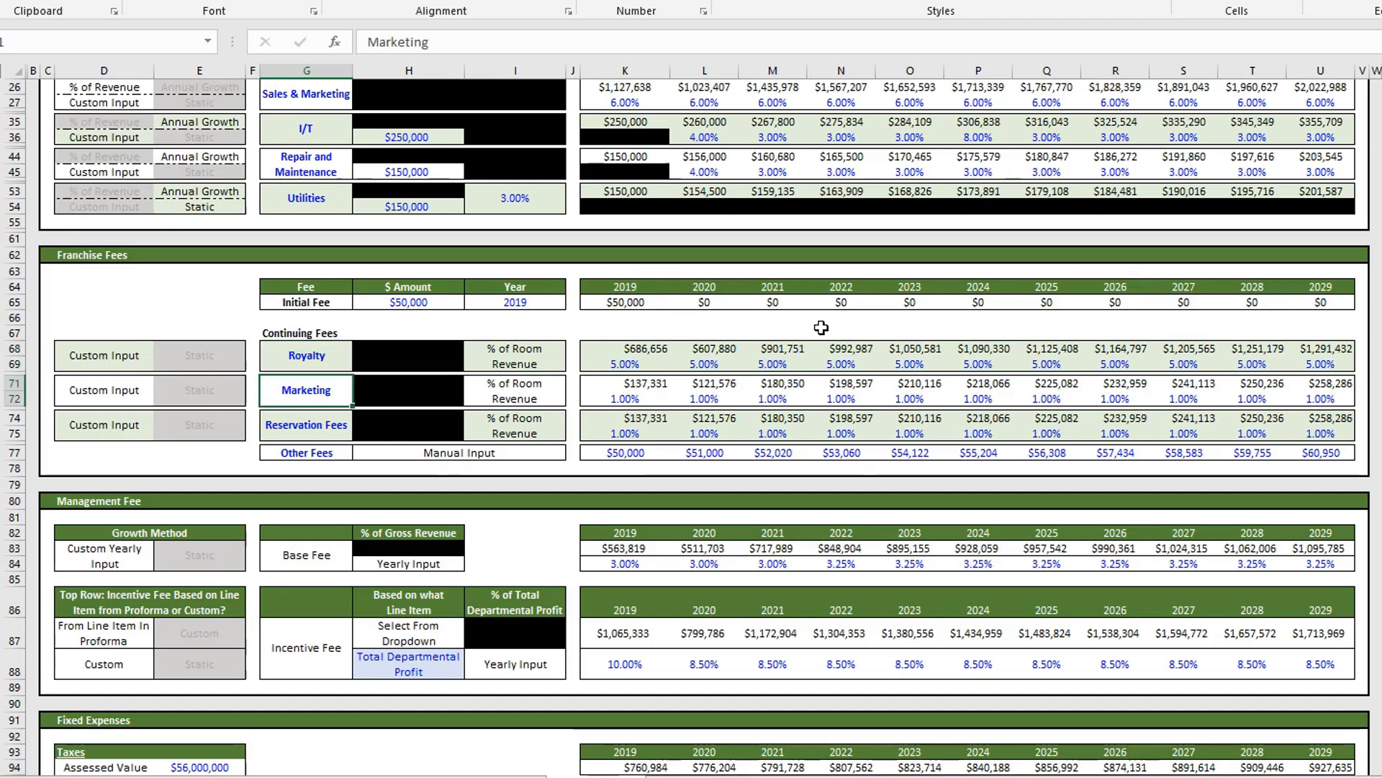
pyautogui.press('Down')
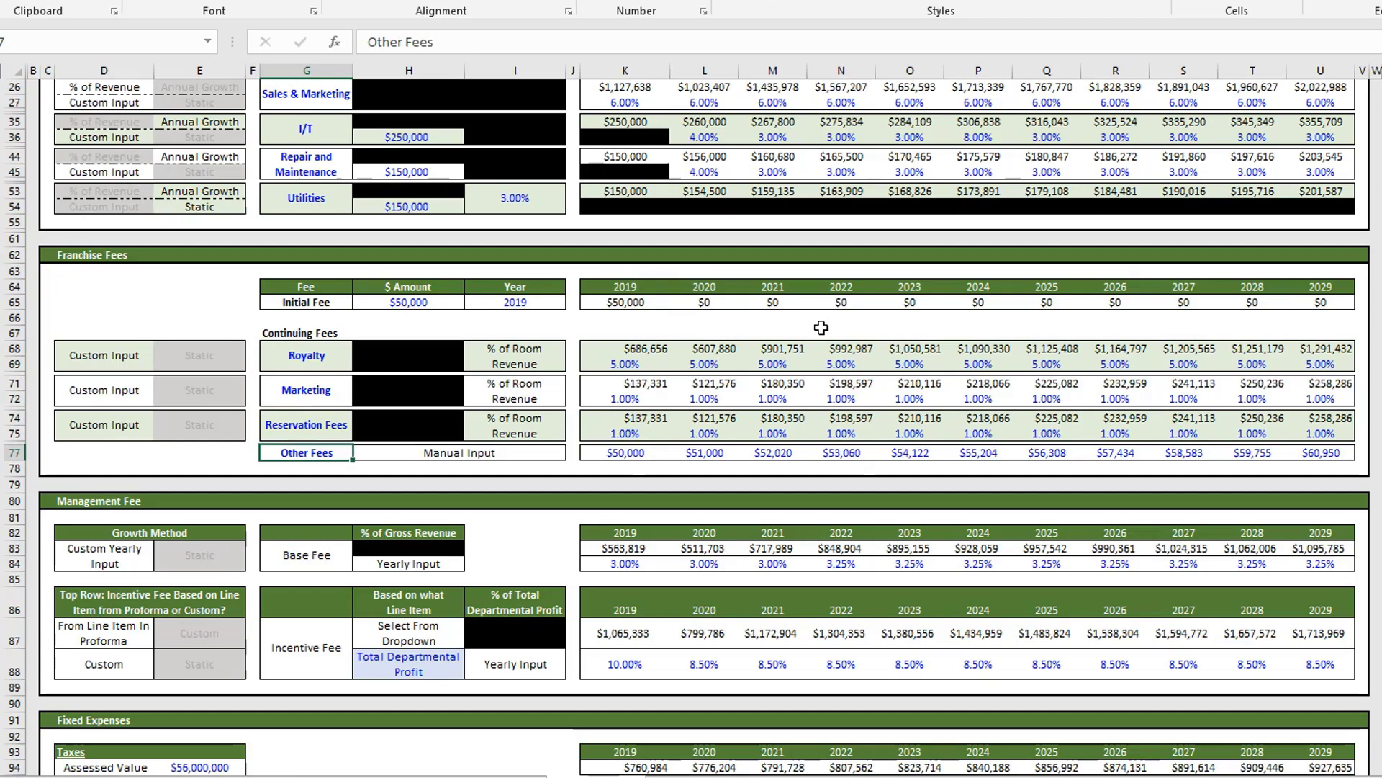
pyautogui.press('Up')
pyautogui.press('Up')
pyautogui.press('Up')
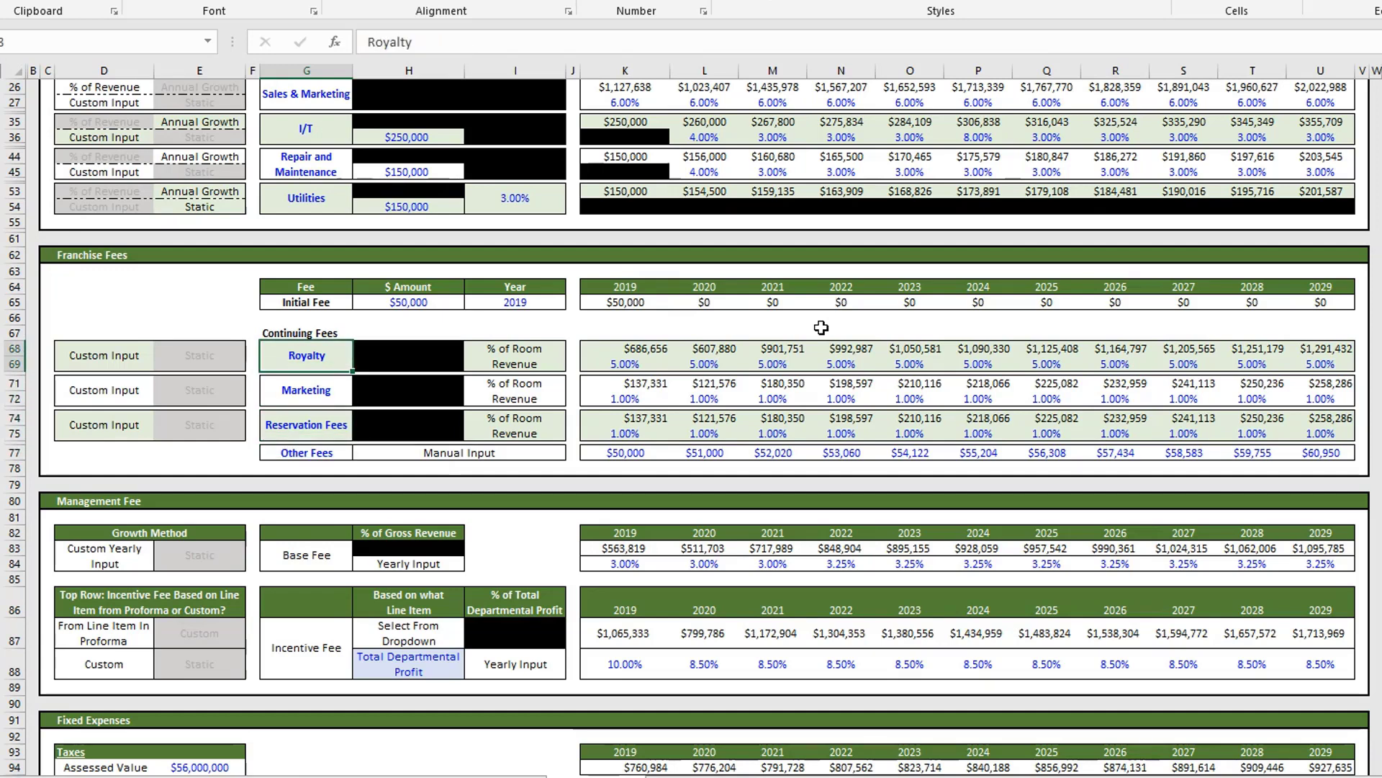
# - Examine the Royalty fee's input method, its room revenue basis and its custom yearly percentages from 2019 onward
pyautogui.press('Left')
pyautogui.press('Left')
pyautogui.press('Left')
pyautogui.press('Right')
pyautogui.press('Right')
pyautogui.press('Right')
pyautogui.press('Right')
pyautogui.press('Right')
pyautogui.press('Down')
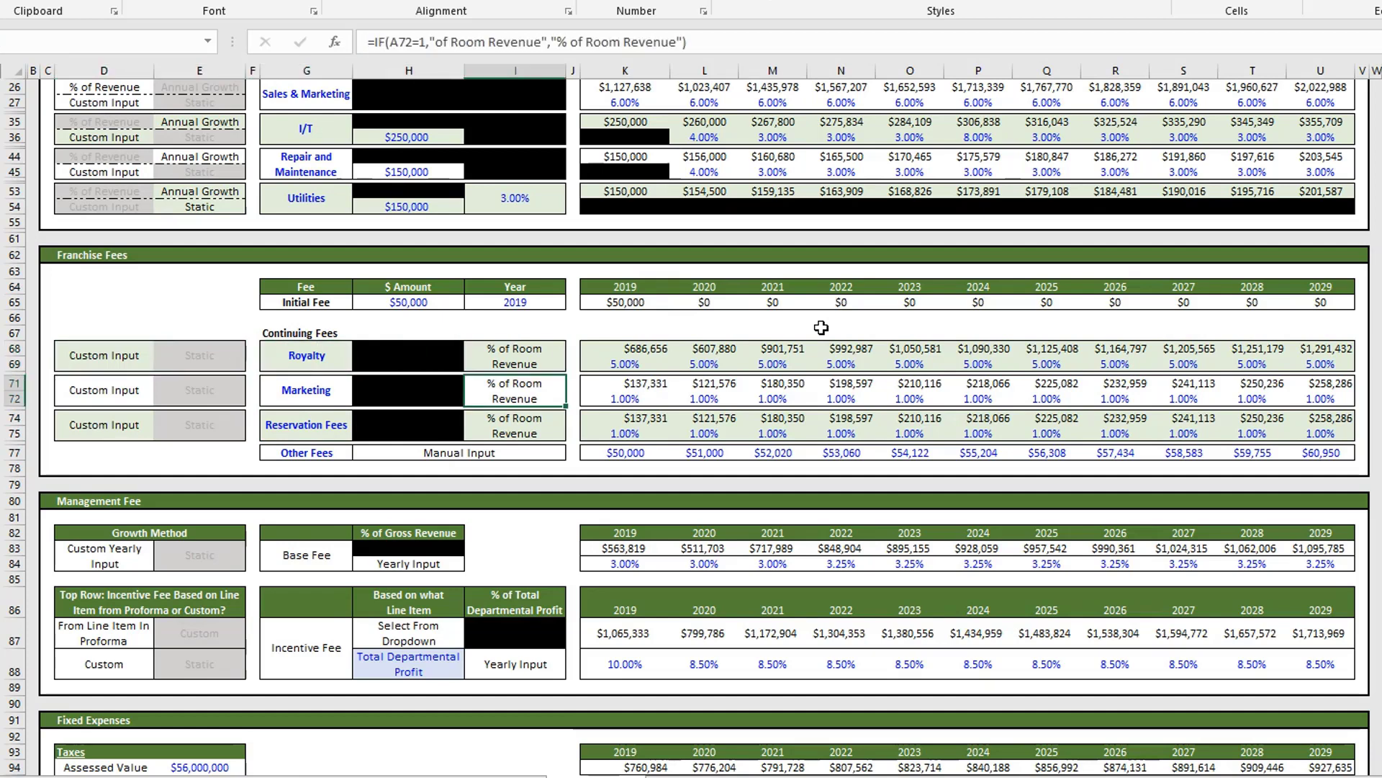
pyautogui.press('Up')
pyautogui.press('Right')
pyautogui.press('Right')
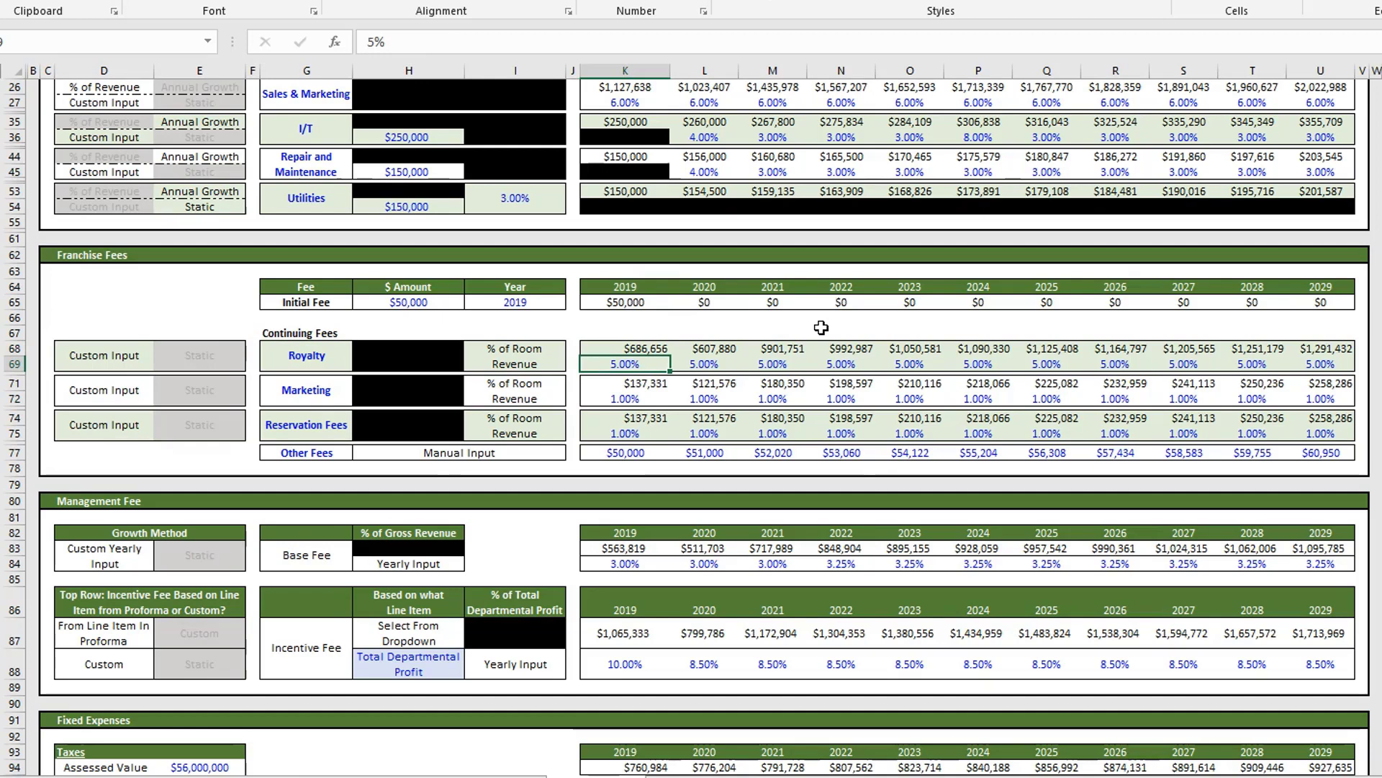
pyautogui.press('Right')
pyautogui.press('Right')
pyautogui.press('Right')
pyautogui.press('Right')
pyautogui.press('Right')
pyautogui.press('Right')
pyautogui.press('Right')
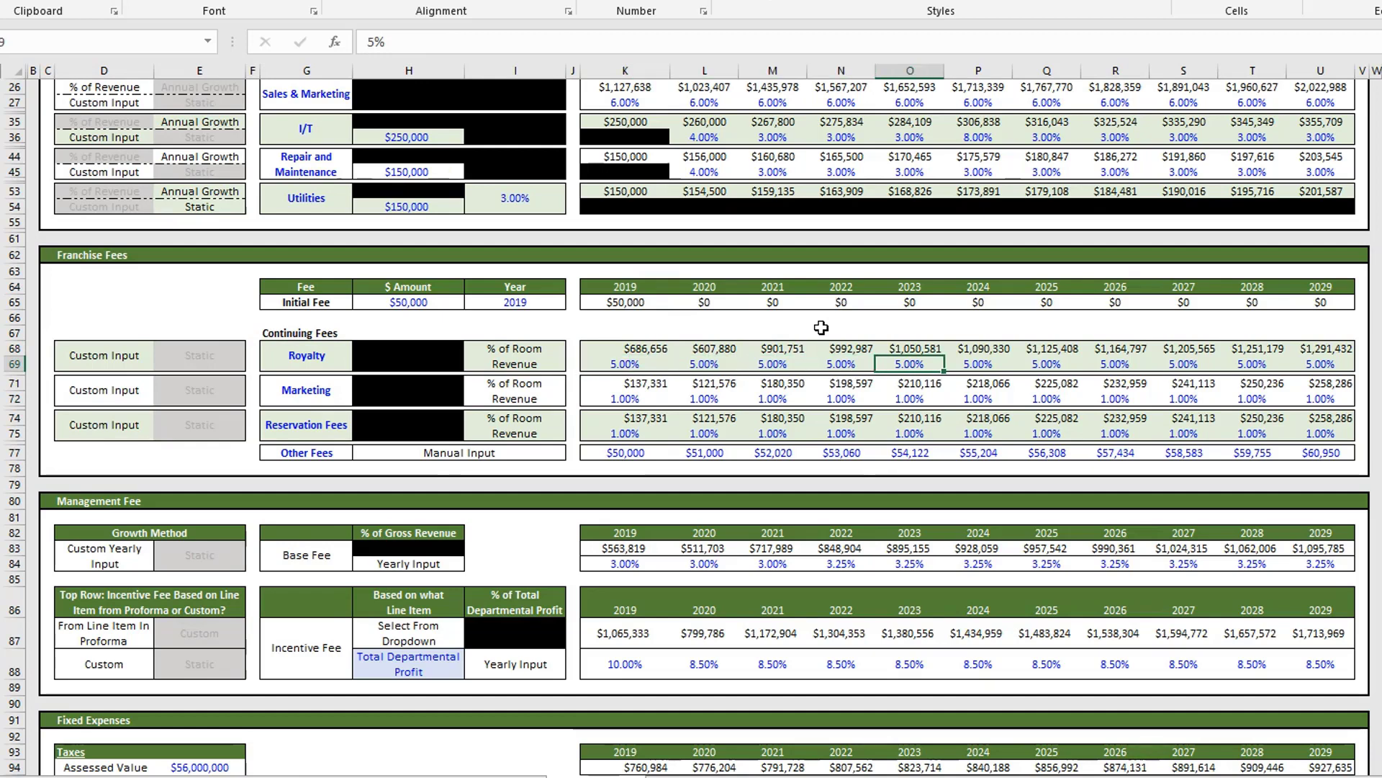
# - Switch the Royalty fee from Custom Input to Static and select its percentage of room revenue
pyautogui.hotkey('ctrl', 'Left')
pyautogui.hotkey('ctrl', 'Left')
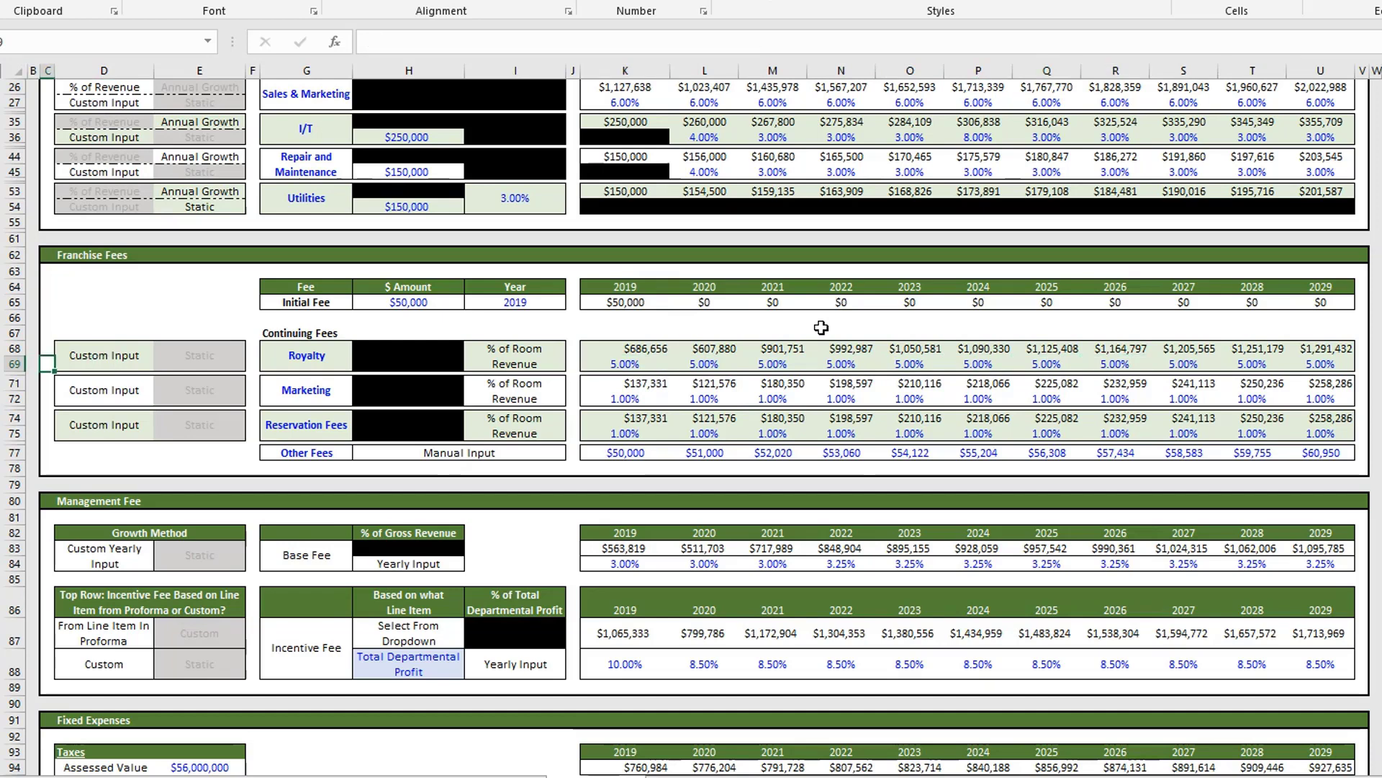
pyautogui.press('Right')
pyautogui.press('Right')
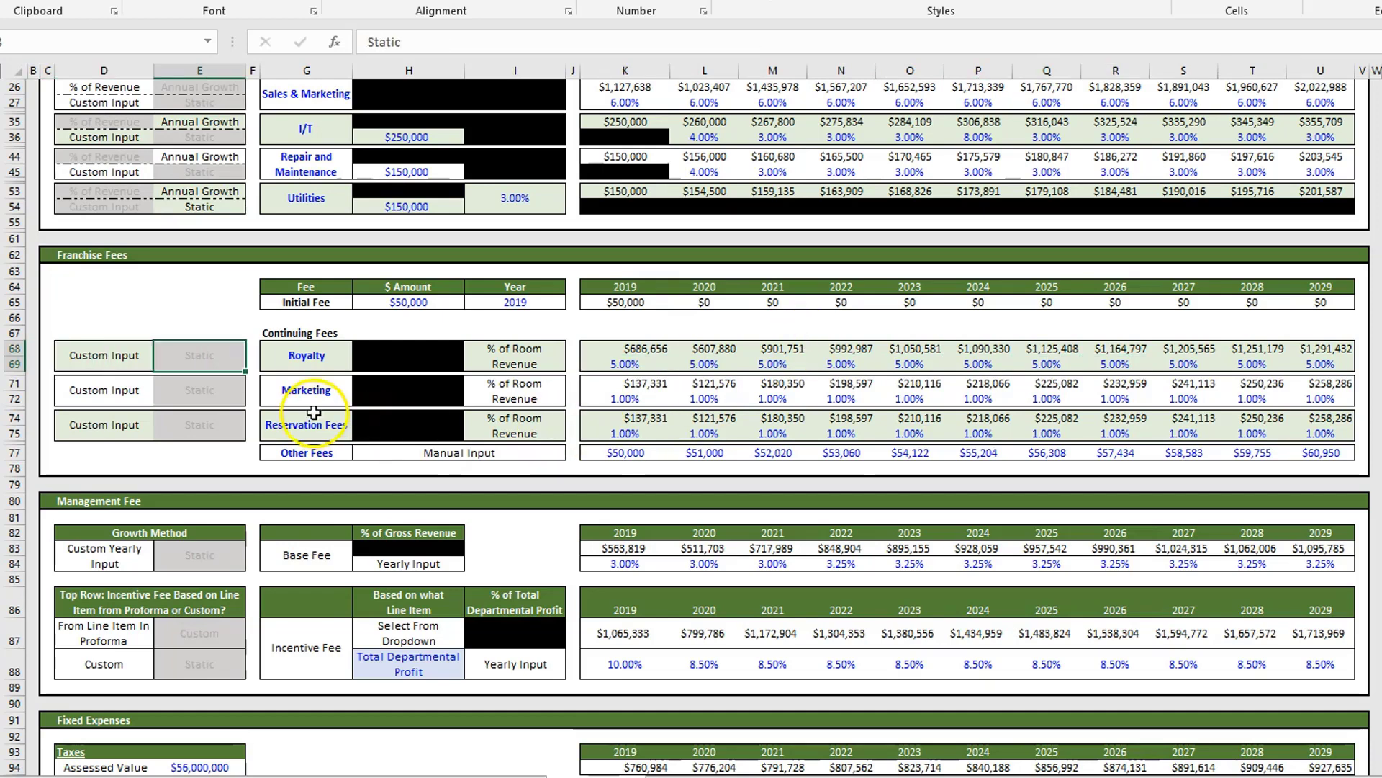
pyautogui.click(200, 355)
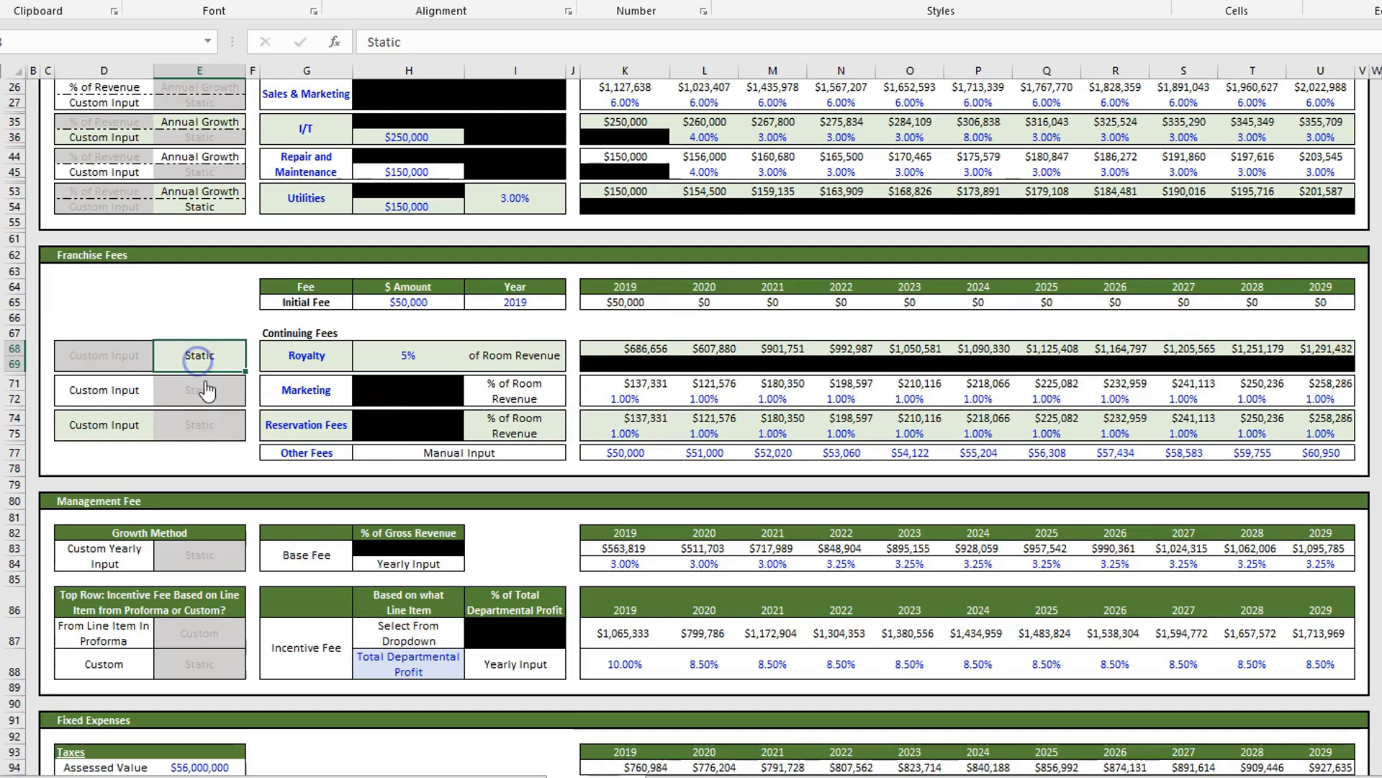
pyautogui.click(403, 353)
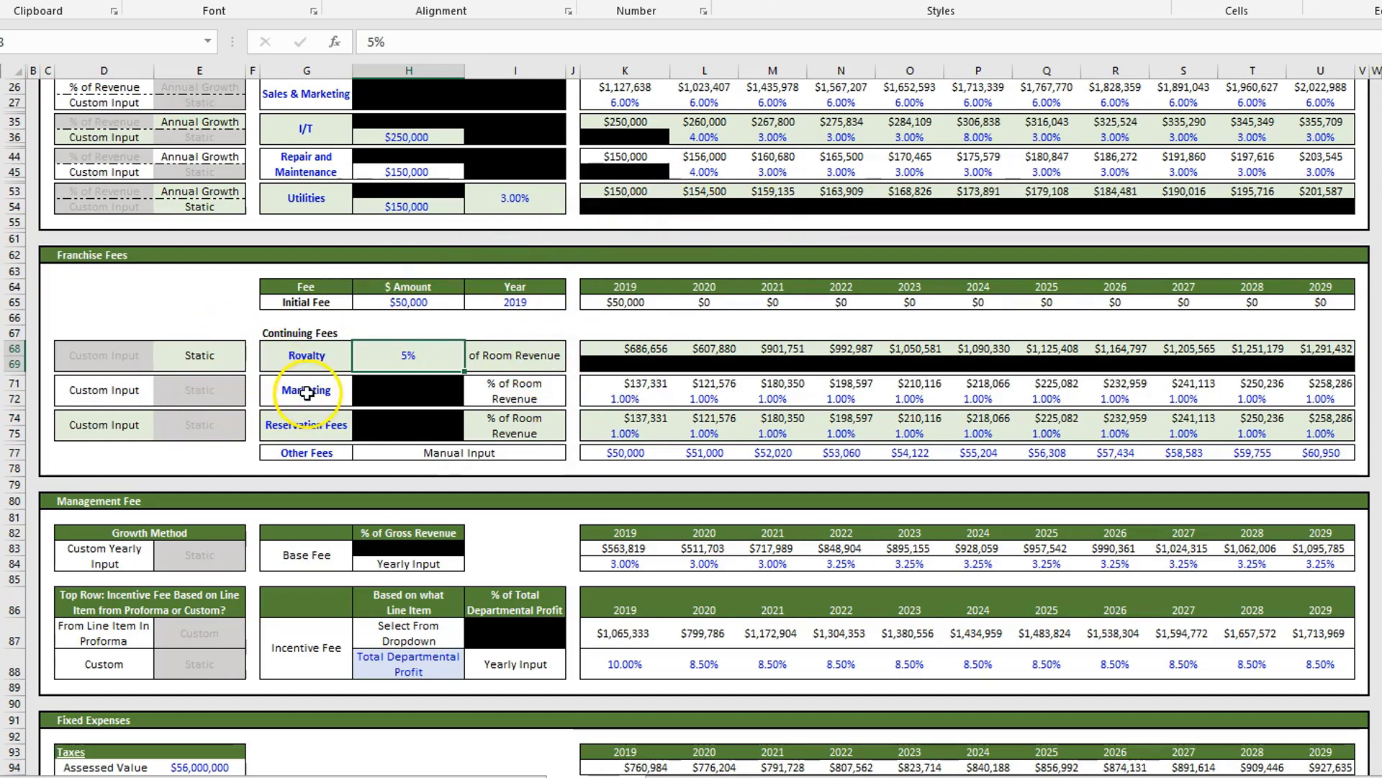
# - Examine the manually entered yearly amounts and growth formulas in the Other Fees row of the franchise fees
pyautogui.click(308, 452)
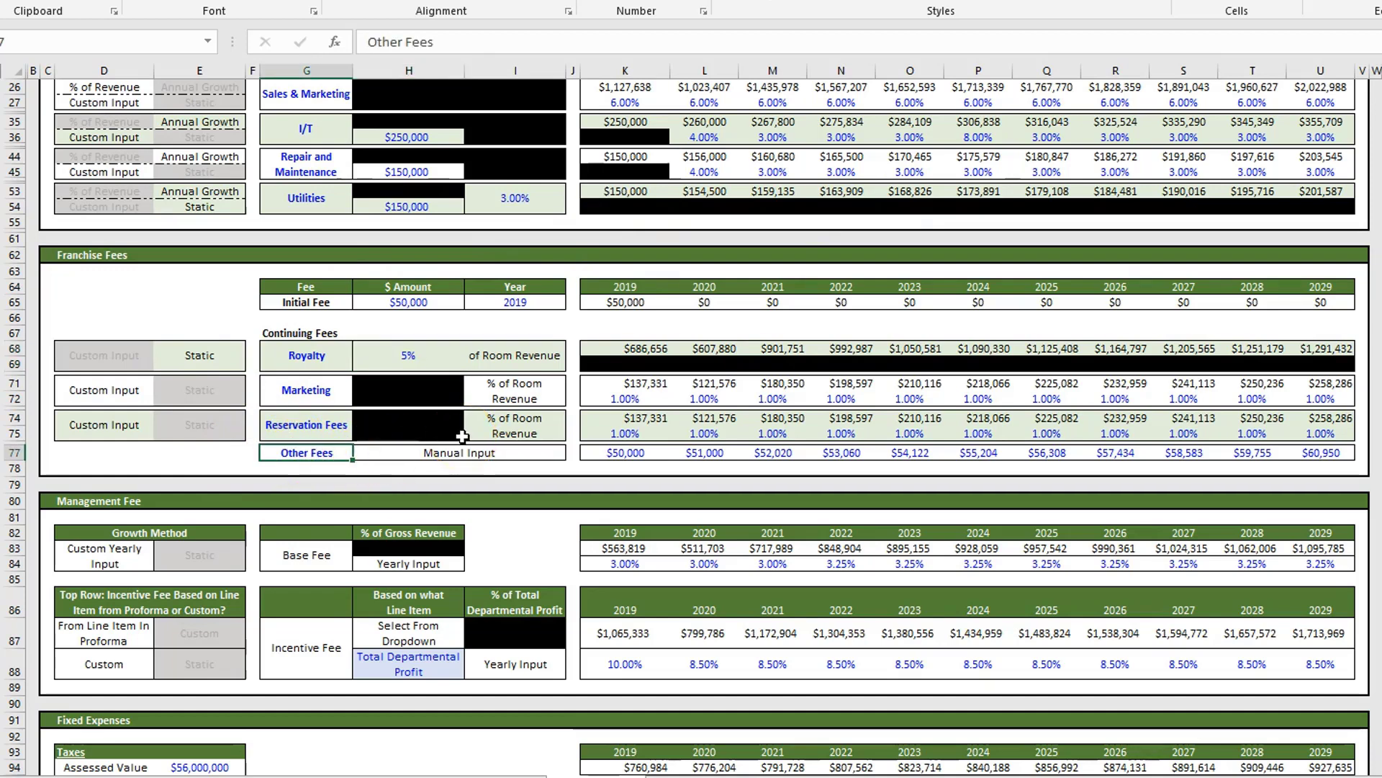
pyautogui.press('Right')
pyautogui.press('Right')
pyautogui.press('Right')
pyautogui.press('Right')
pyautogui.press('Right')
pyautogui.press('Right')
pyautogui.press('Right')
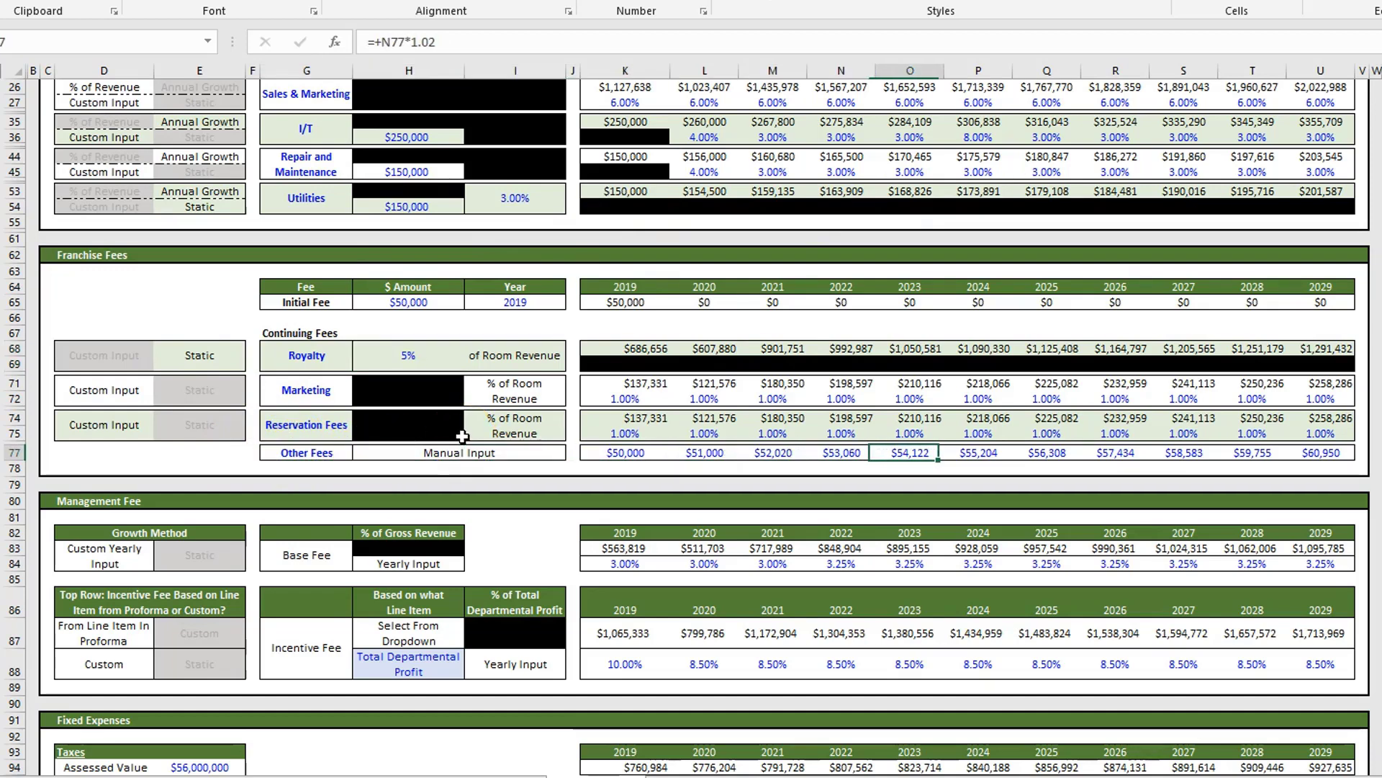
pyautogui.press('Right')
pyautogui.press('Right')
pyautogui.hotkey('ctrl', 'Left')
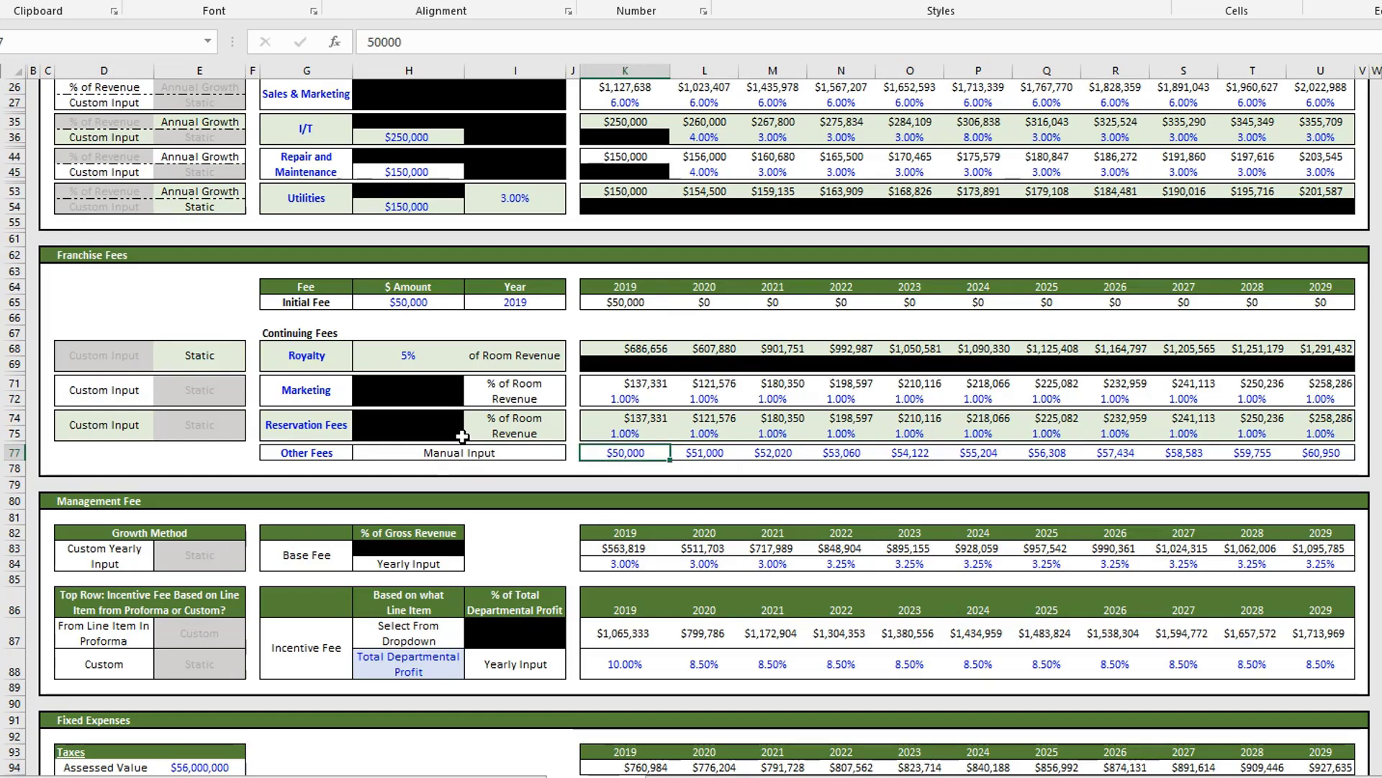
pyautogui.press('Right')
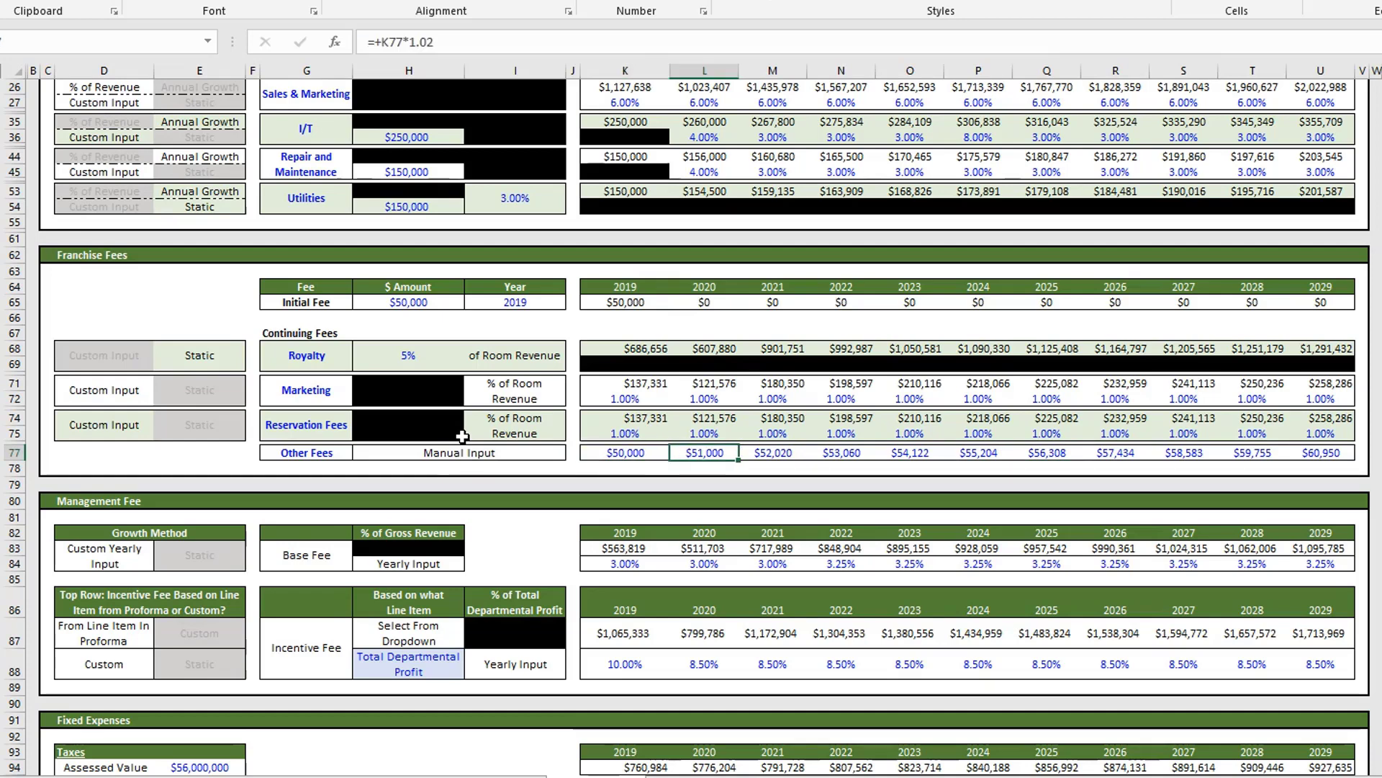
pyautogui.press('Left')
pyautogui.hotkey('ctrl', 'Left')
pyautogui.press('Left')
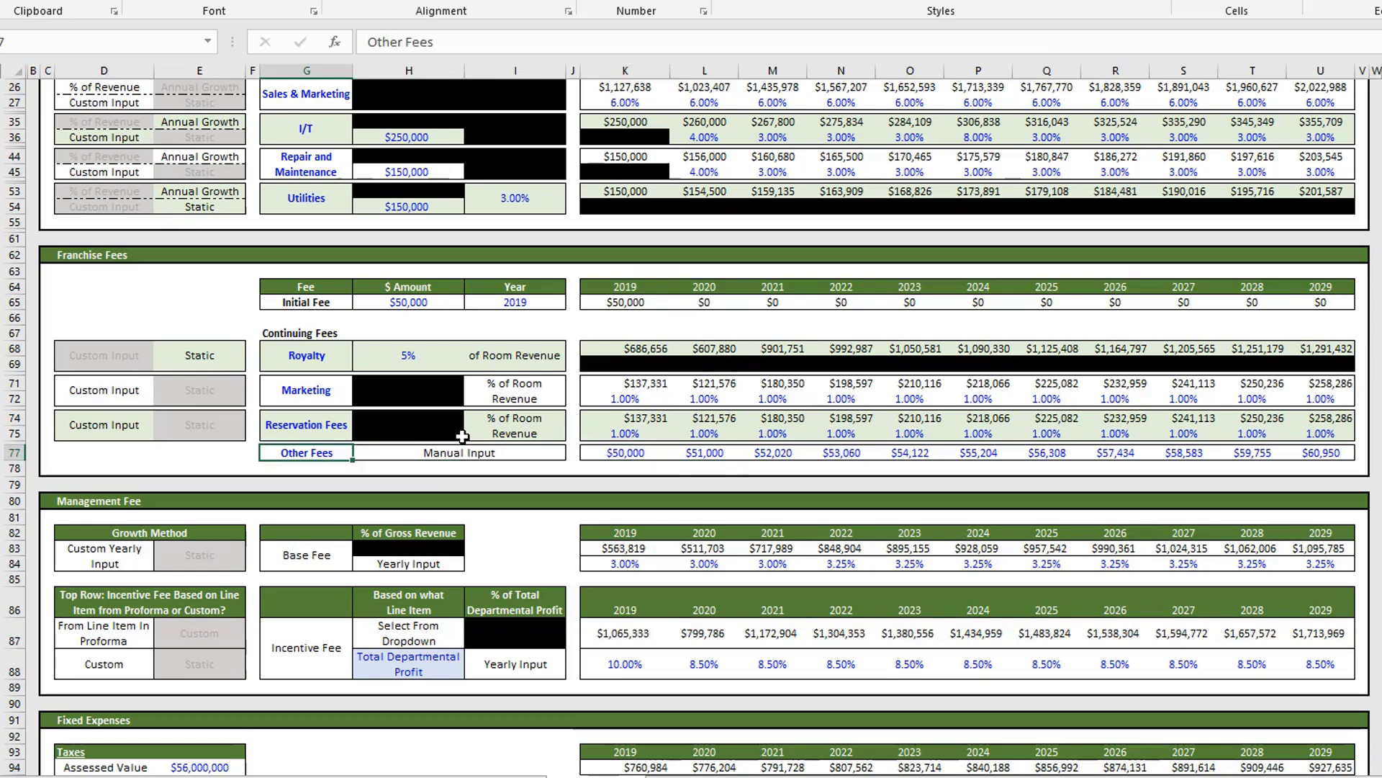
# - Examine the base management fee's custom yearly percentages of gross revenue in the Management Fee section
pyautogui.scroll(-2, 409, 403)
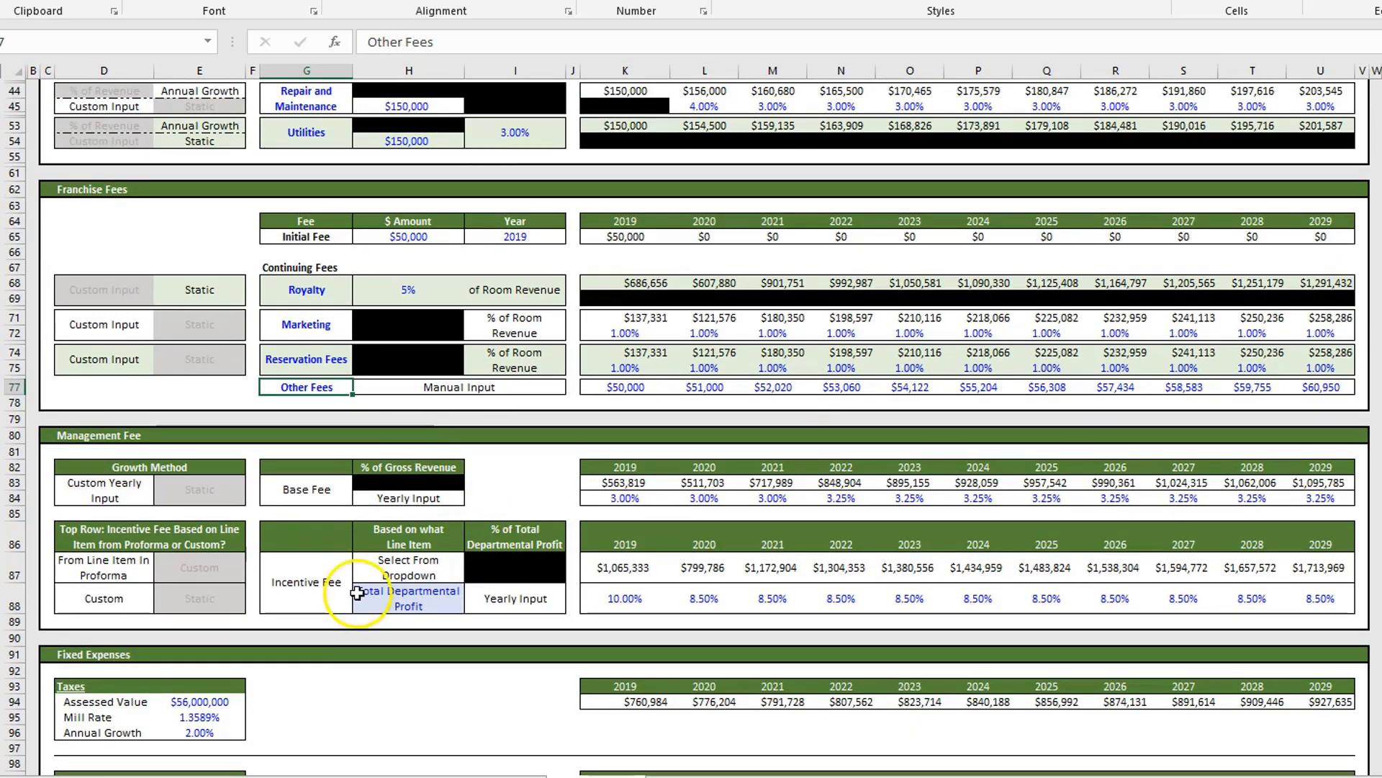
pyautogui.scroll(-2, 223, 534)
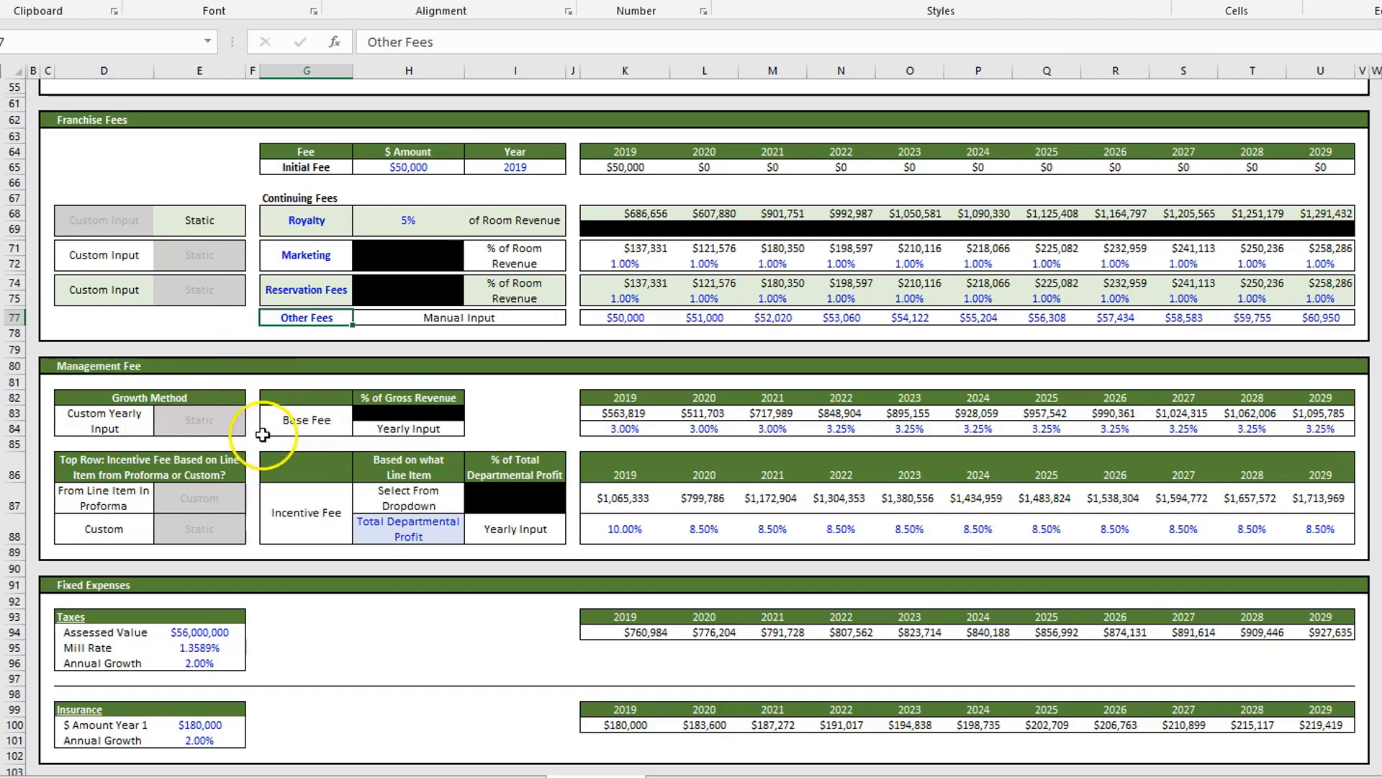
pyautogui.click(397, 395)
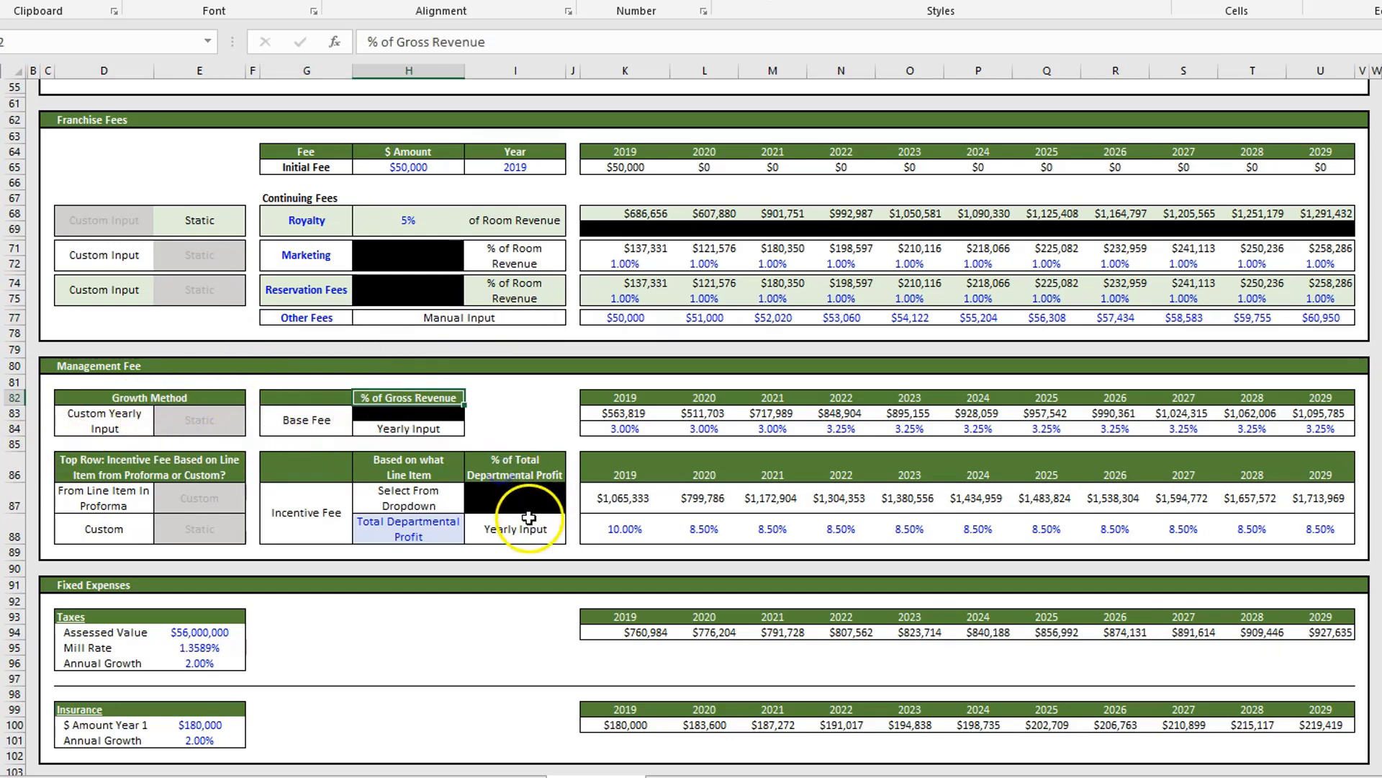
pyautogui.click(612, 429)
pyautogui.press('Right')
pyautogui.press('Right')
pyautogui.press('Right')
pyautogui.press('Right')
pyautogui.press('Right')
pyautogui.press('Right')
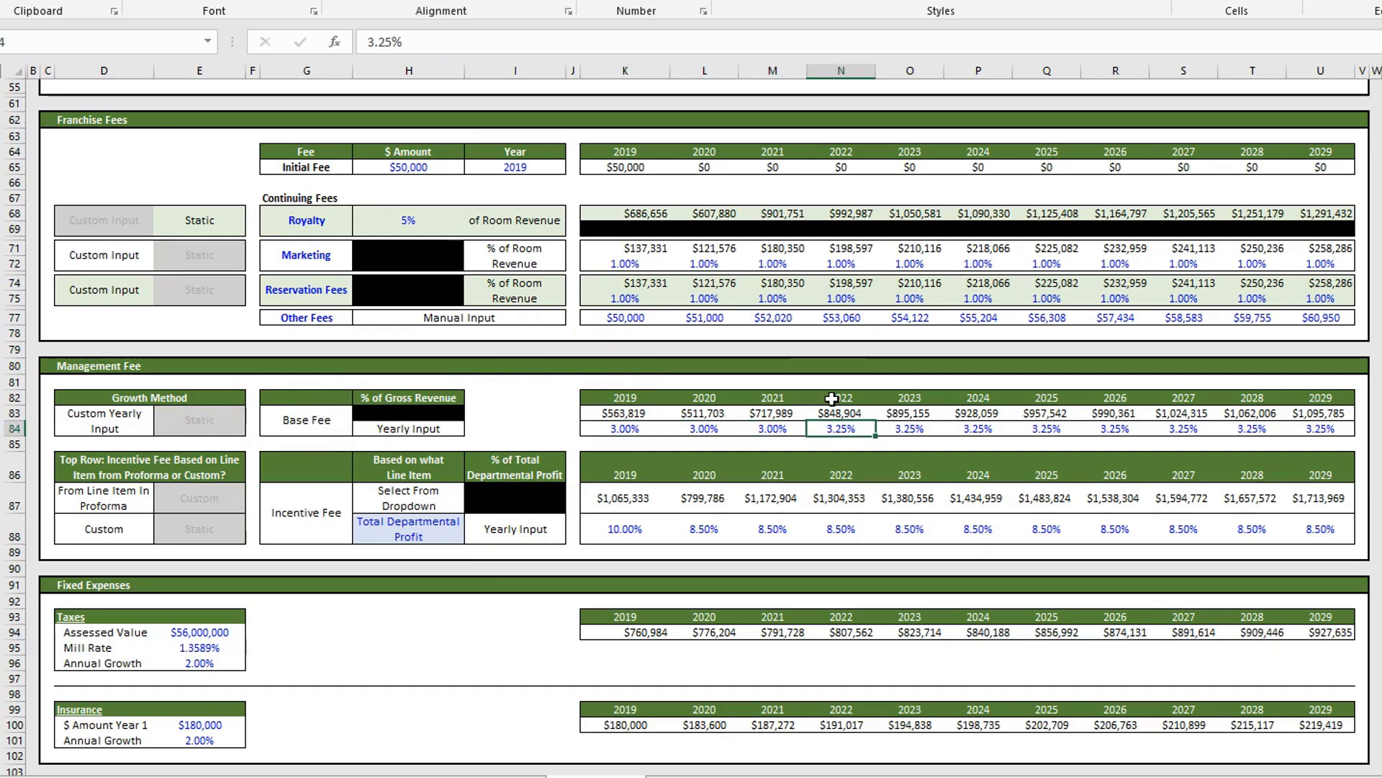
pyautogui.press('Left')
pyautogui.press('Left')
pyautogui.press('Left')
pyautogui.press('Left')
pyautogui.press('Left')
pyautogui.press('Left')
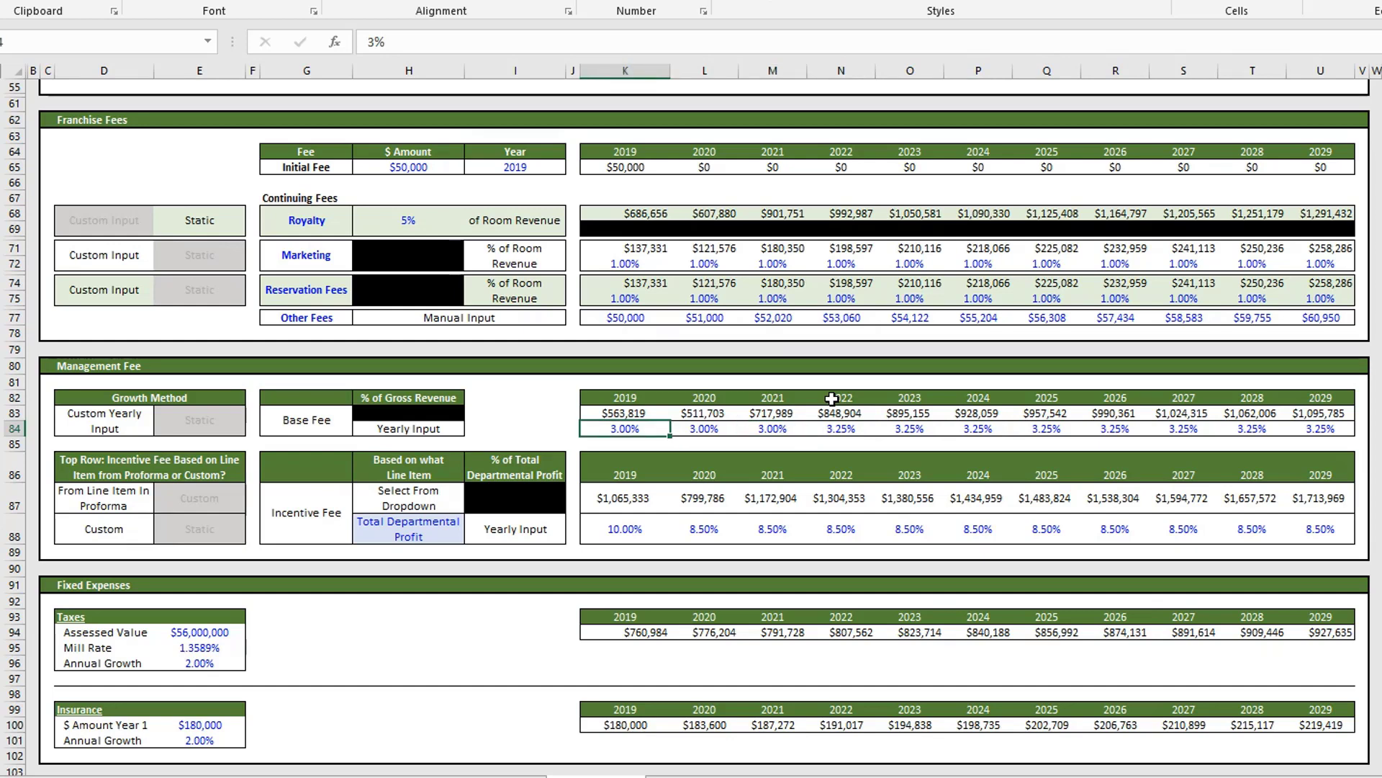
pyautogui.press('Left')
pyautogui.press('Left')
pyautogui.press('Left')
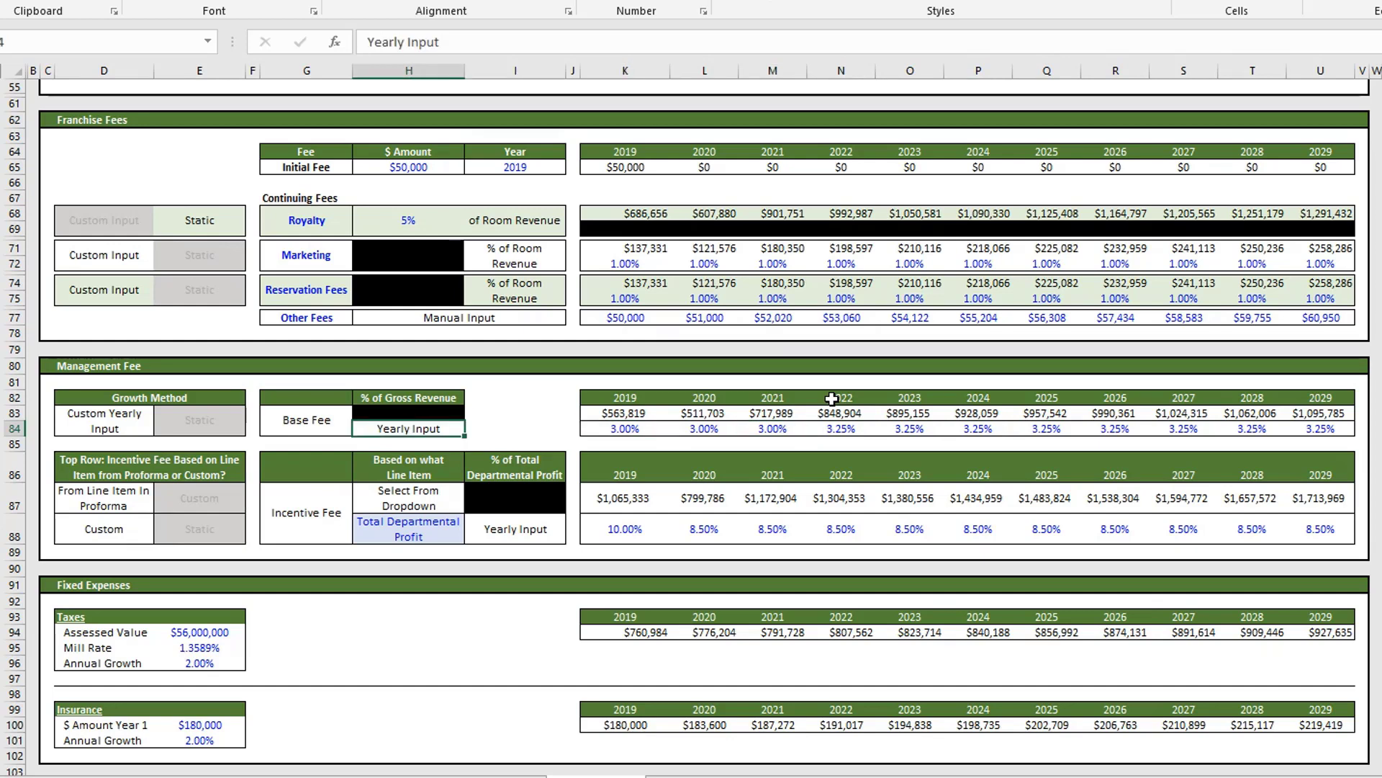
# - Switch the base management fee from Custom Yearly Input to Static and select its percentage of gross revenue
pyautogui.click(197, 418)
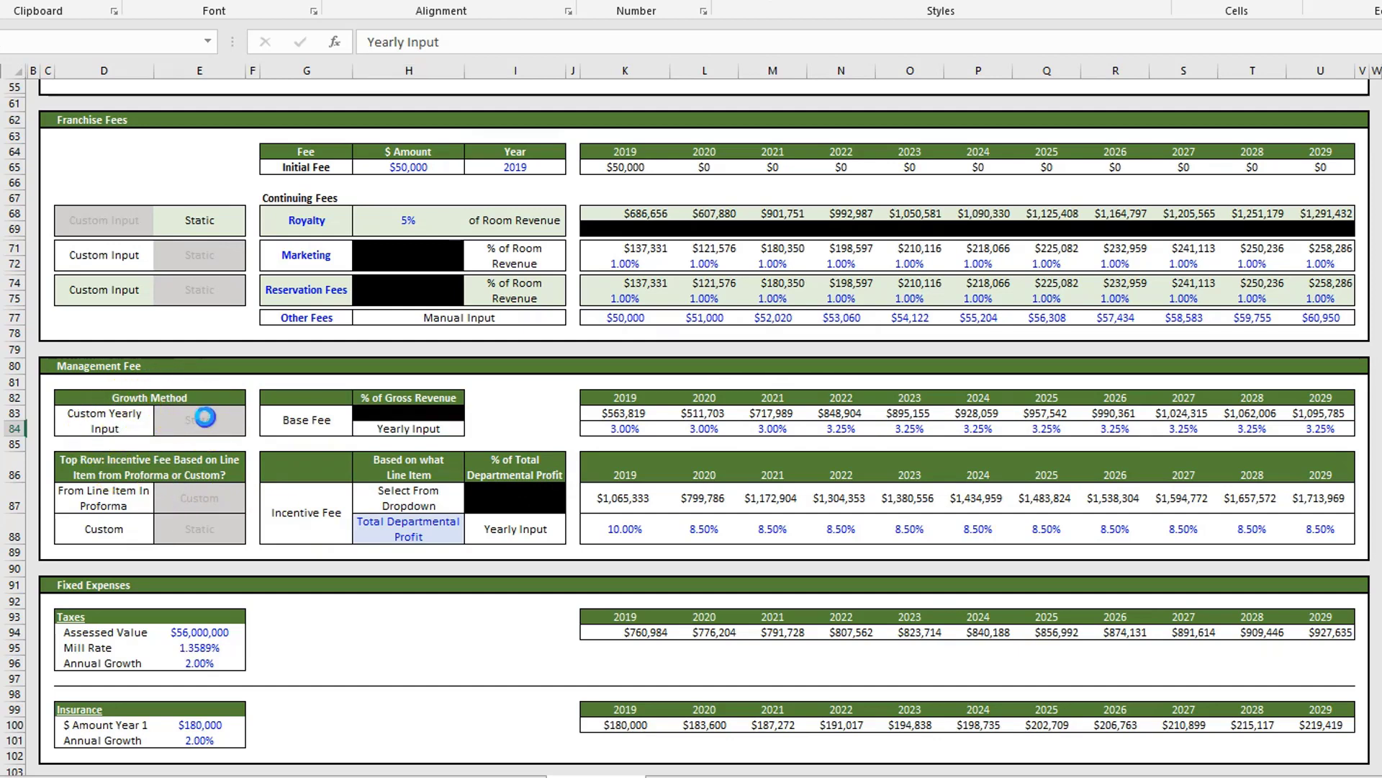
pyautogui.click(315, 428)
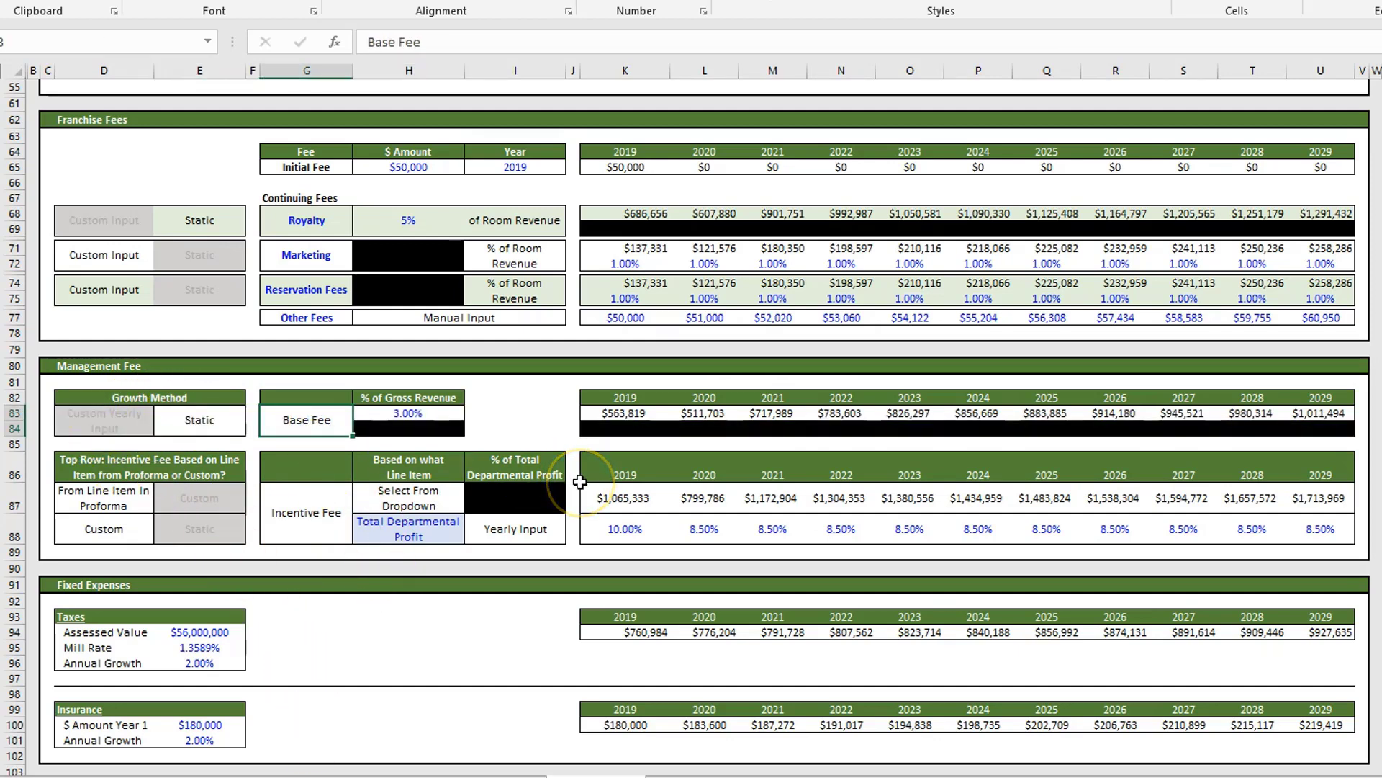
pyautogui.press('Right')
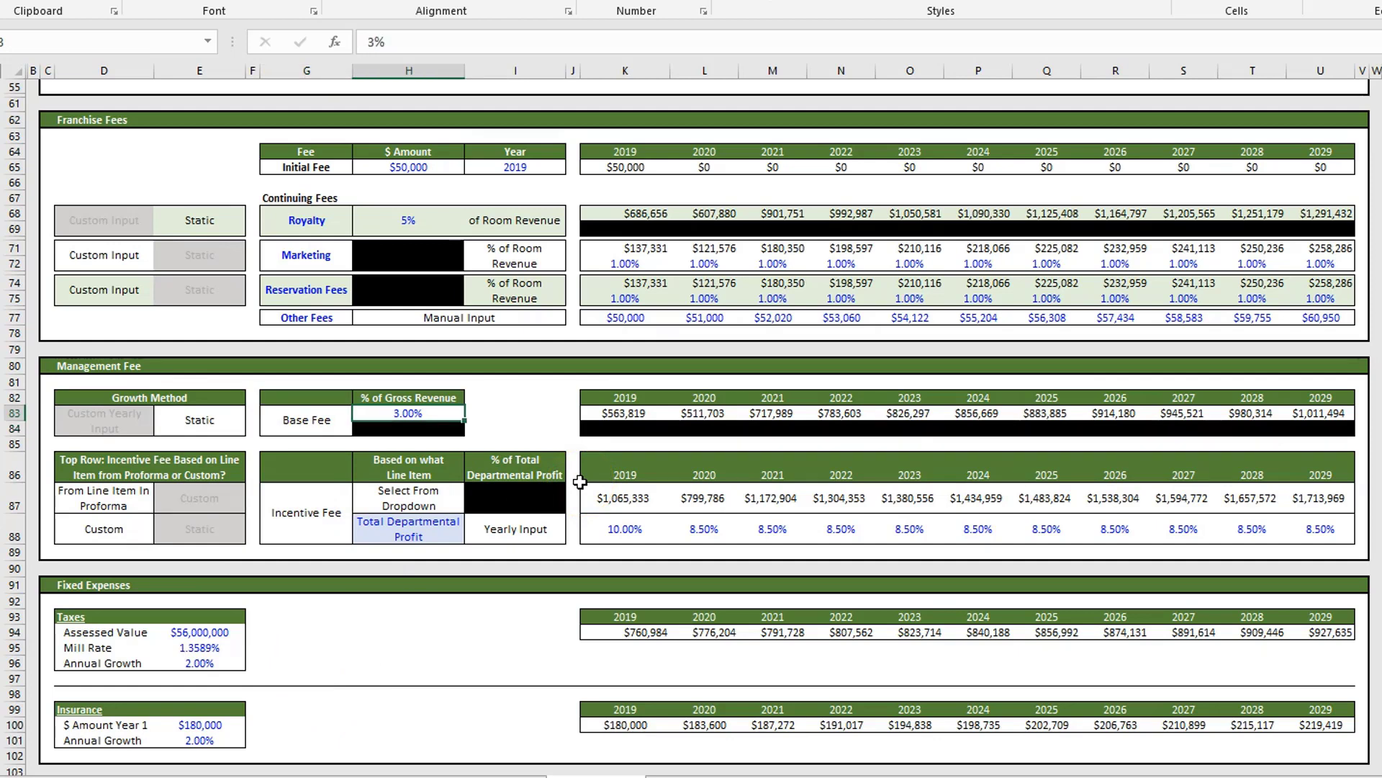
# - Examine the base management fee's static percentage of gross revenue and its row in the Management Fee section
pyautogui.press('Right')
pyautogui.press('Right')
pyautogui.press('Right')
pyautogui.press('Right')
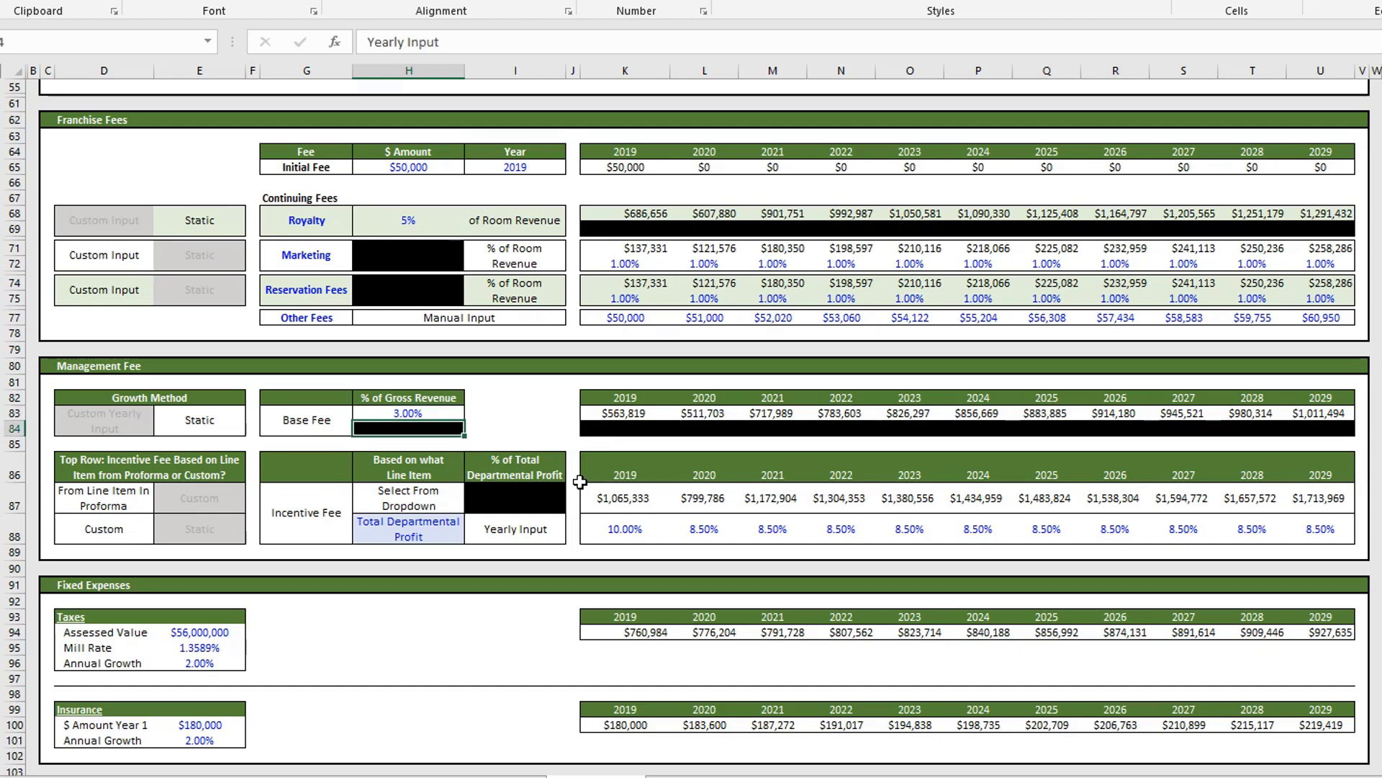
pyautogui.press('Left')
pyautogui.press('Left')
pyautogui.press('Left')
pyautogui.press('Left')
pyautogui.press('Left')
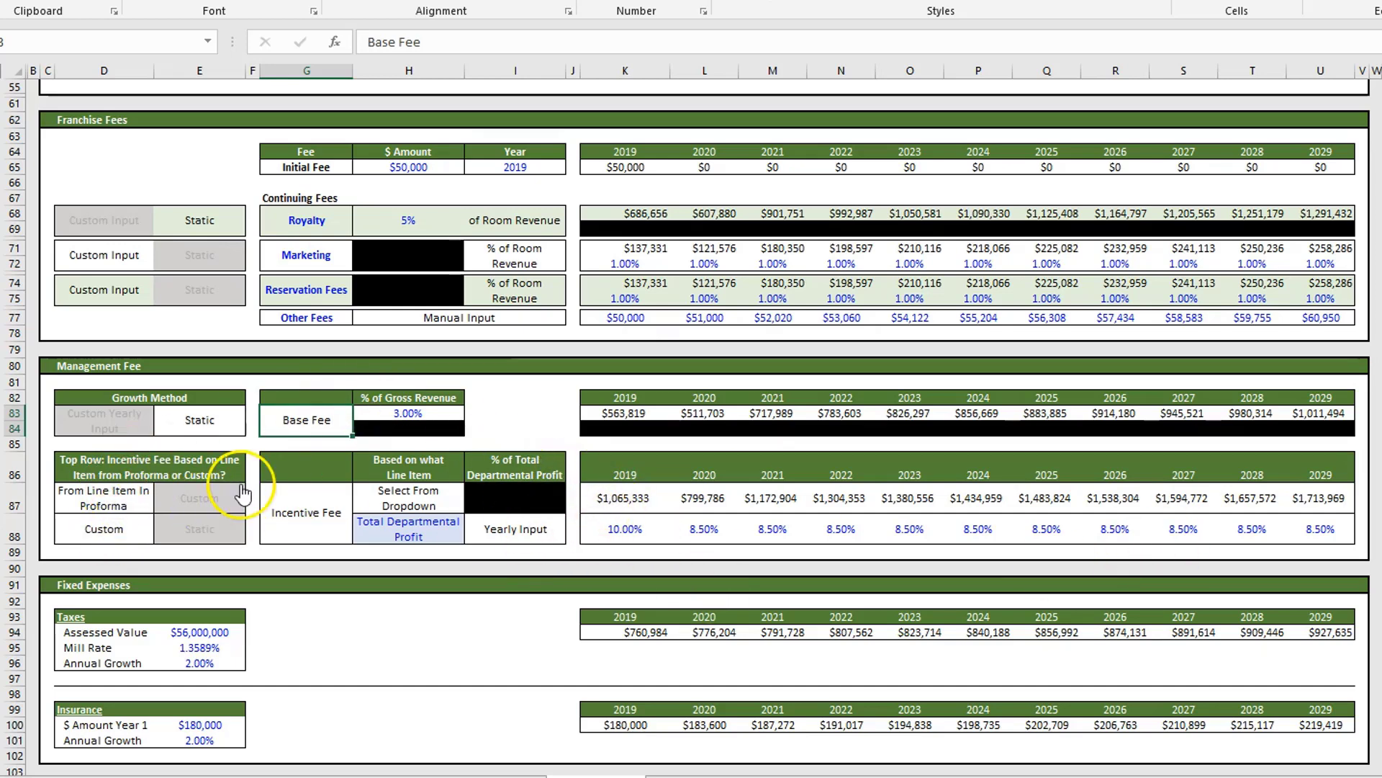
# - Change the incentive fee's line item to Total Revenue and finally to Gross Operating Profit
pyautogui.click(314, 512)
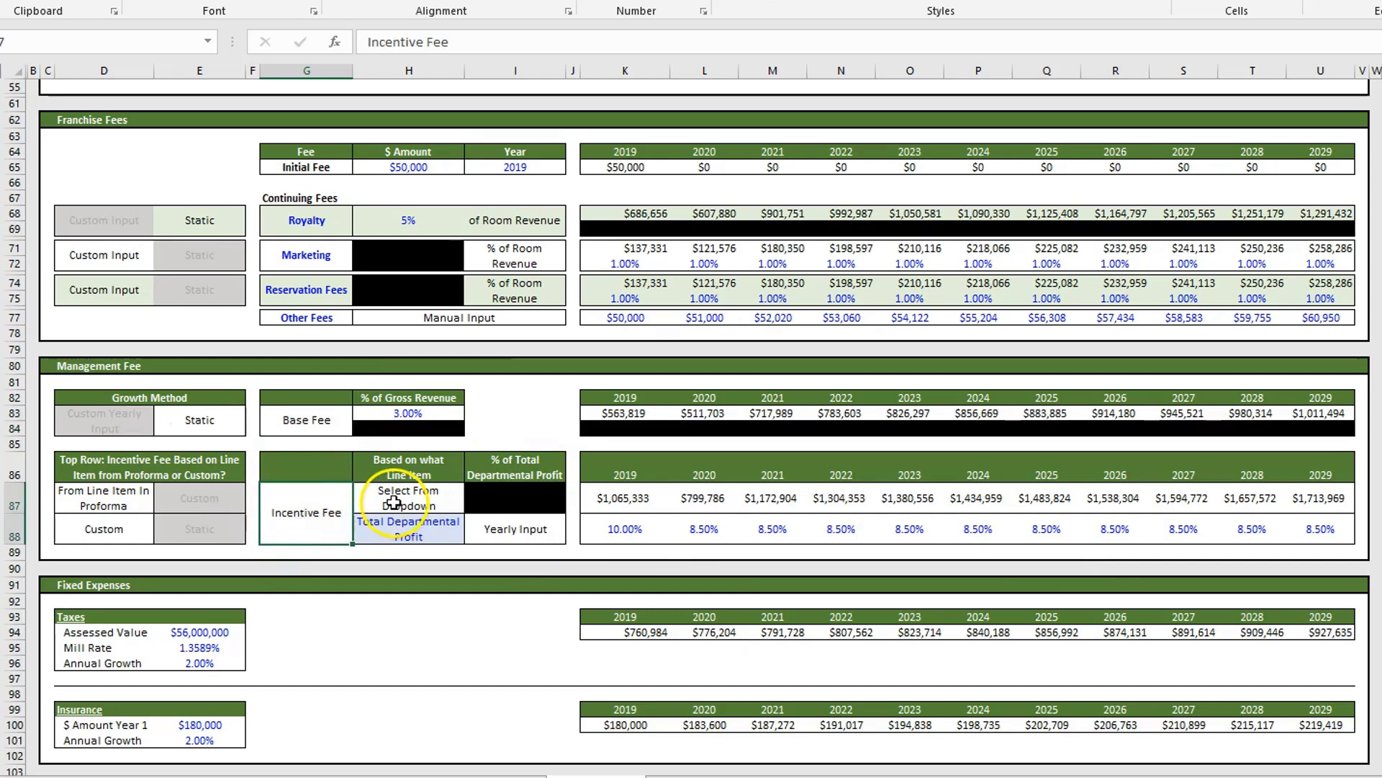
pyautogui.click(394, 502)
pyautogui.click(402, 530)
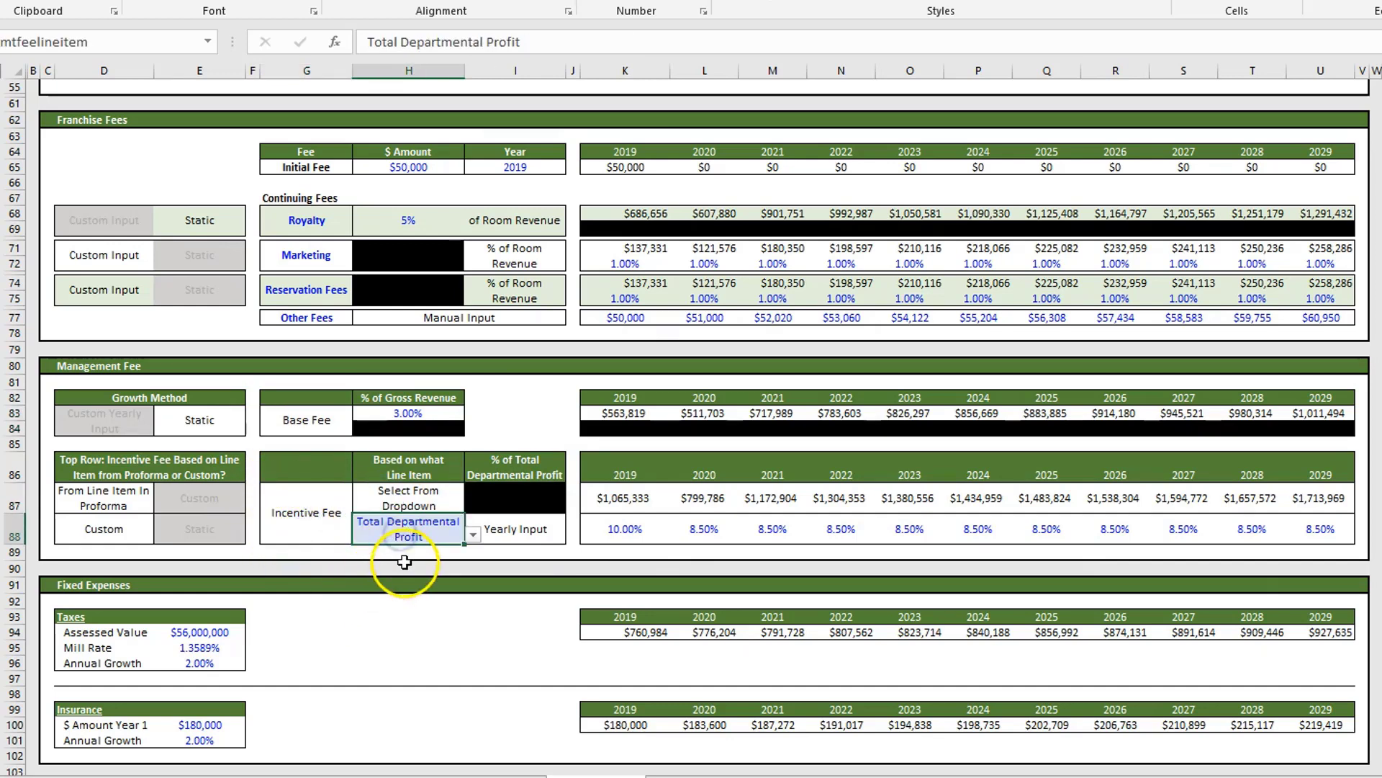
pyautogui.click(473, 534)
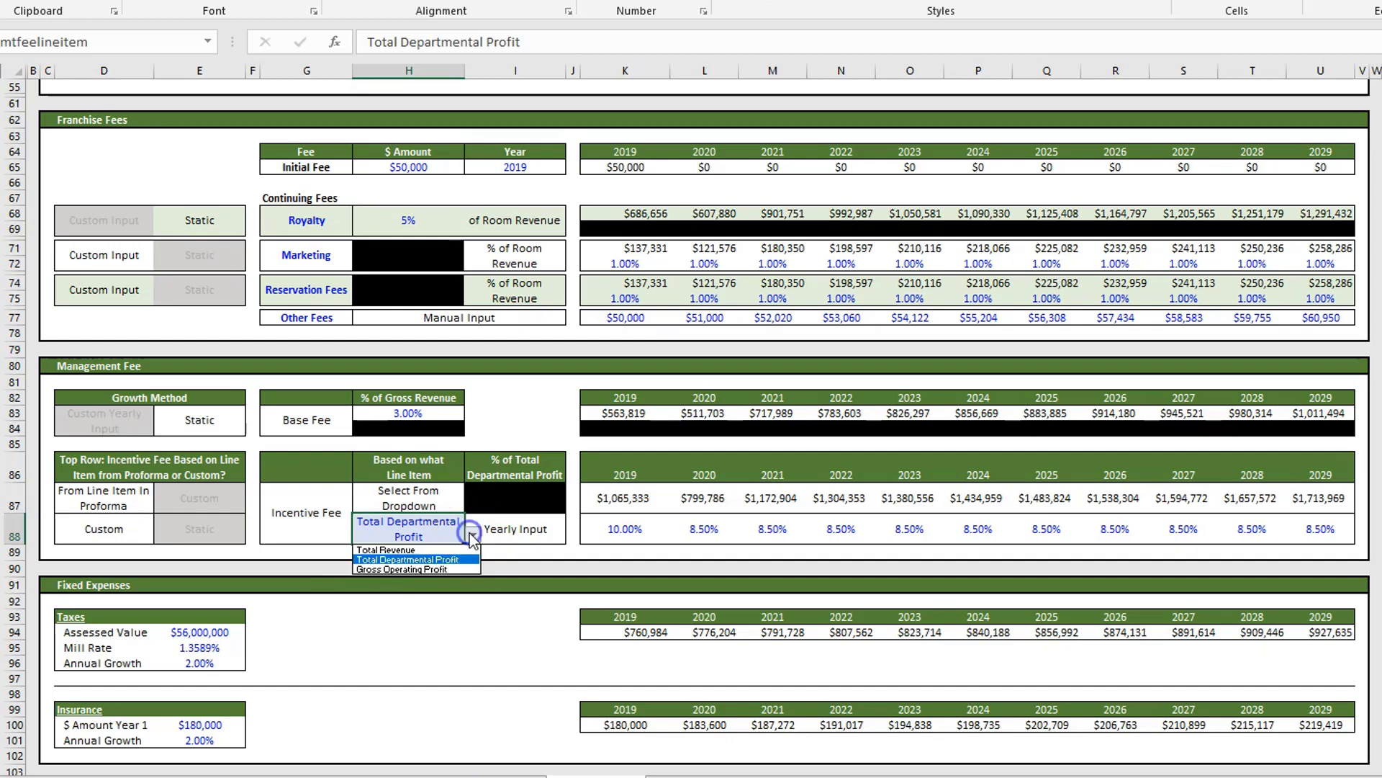
pyautogui.click(442, 559)
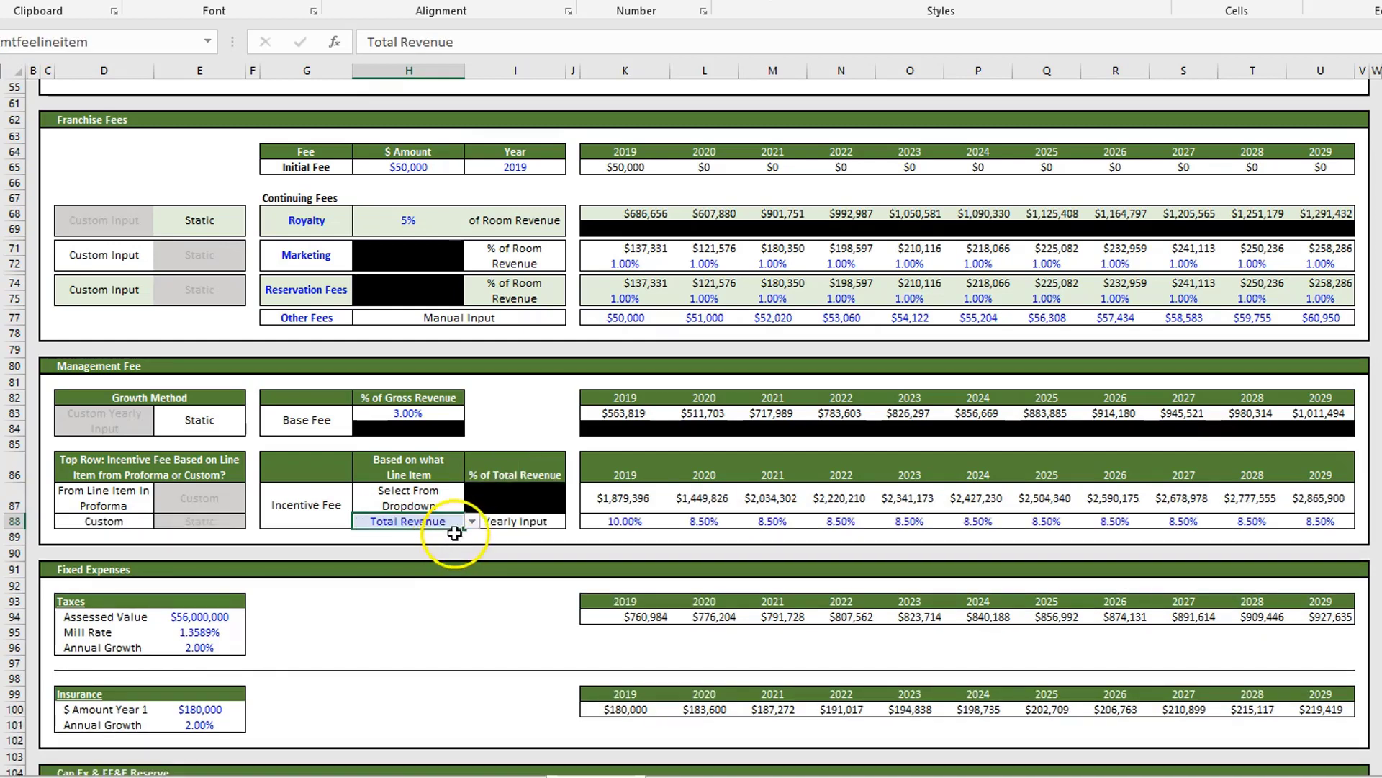
pyautogui.click(473, 522)
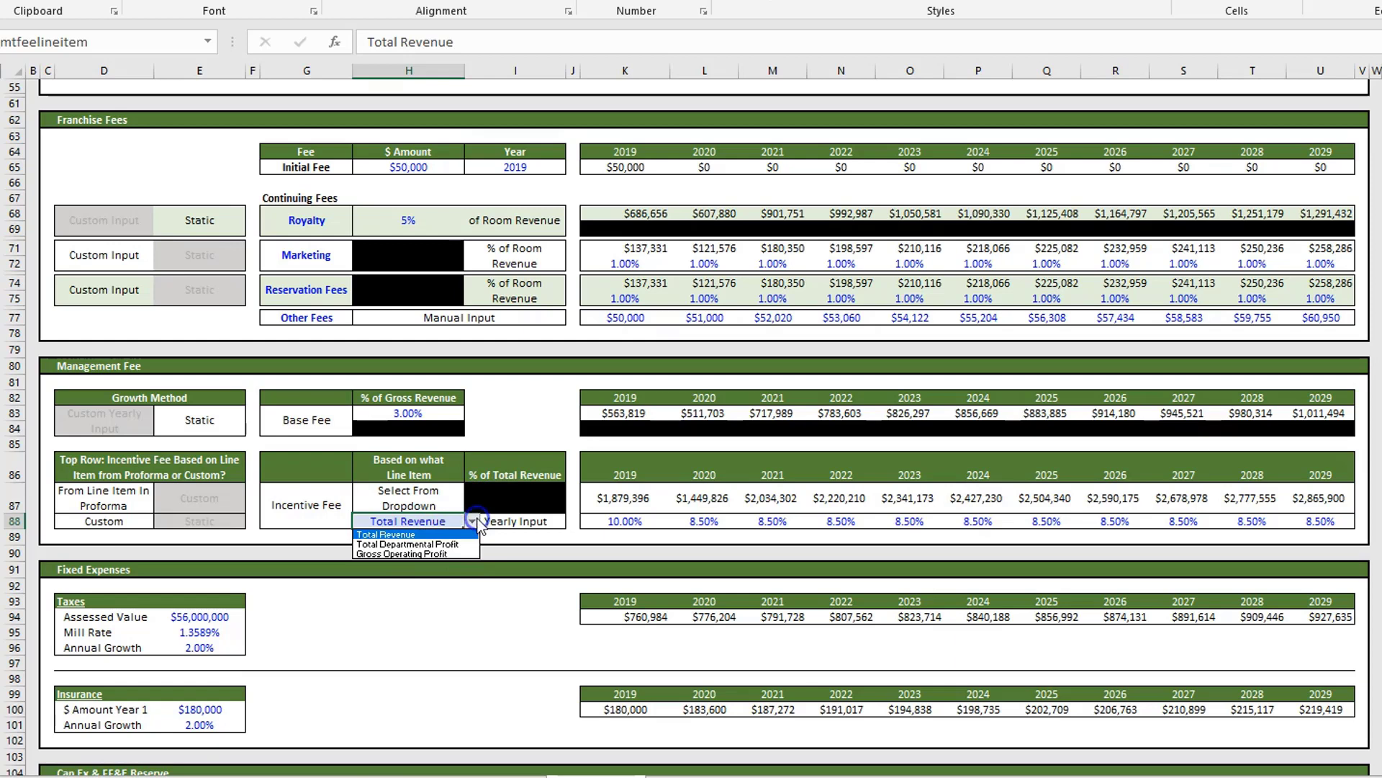
pyautogui.click(438, 554)
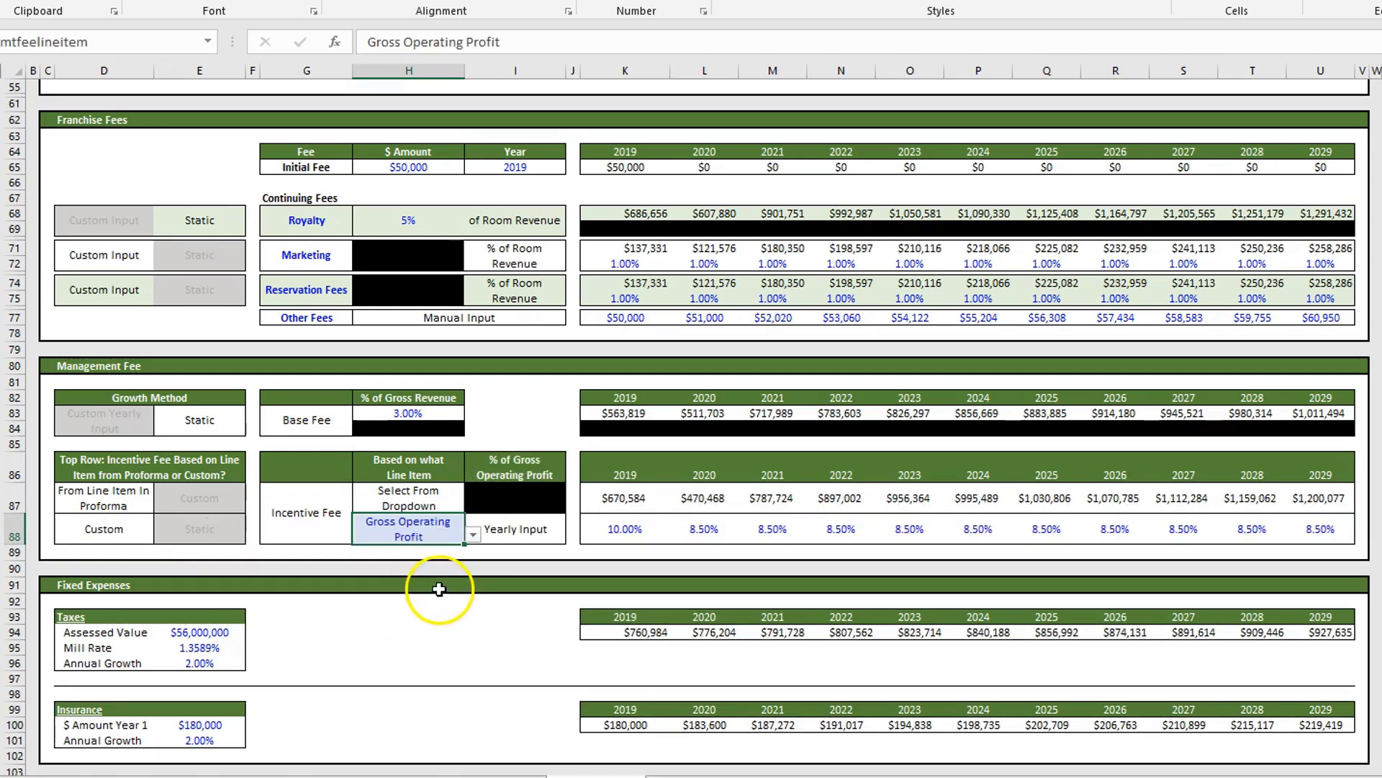
# - Examine the 2019 incentive fee formula and yearly percentage, checking the fee against the operating cash flow sheet
pyautogui.click(619, 533)
pyautogui.click(625, 504)
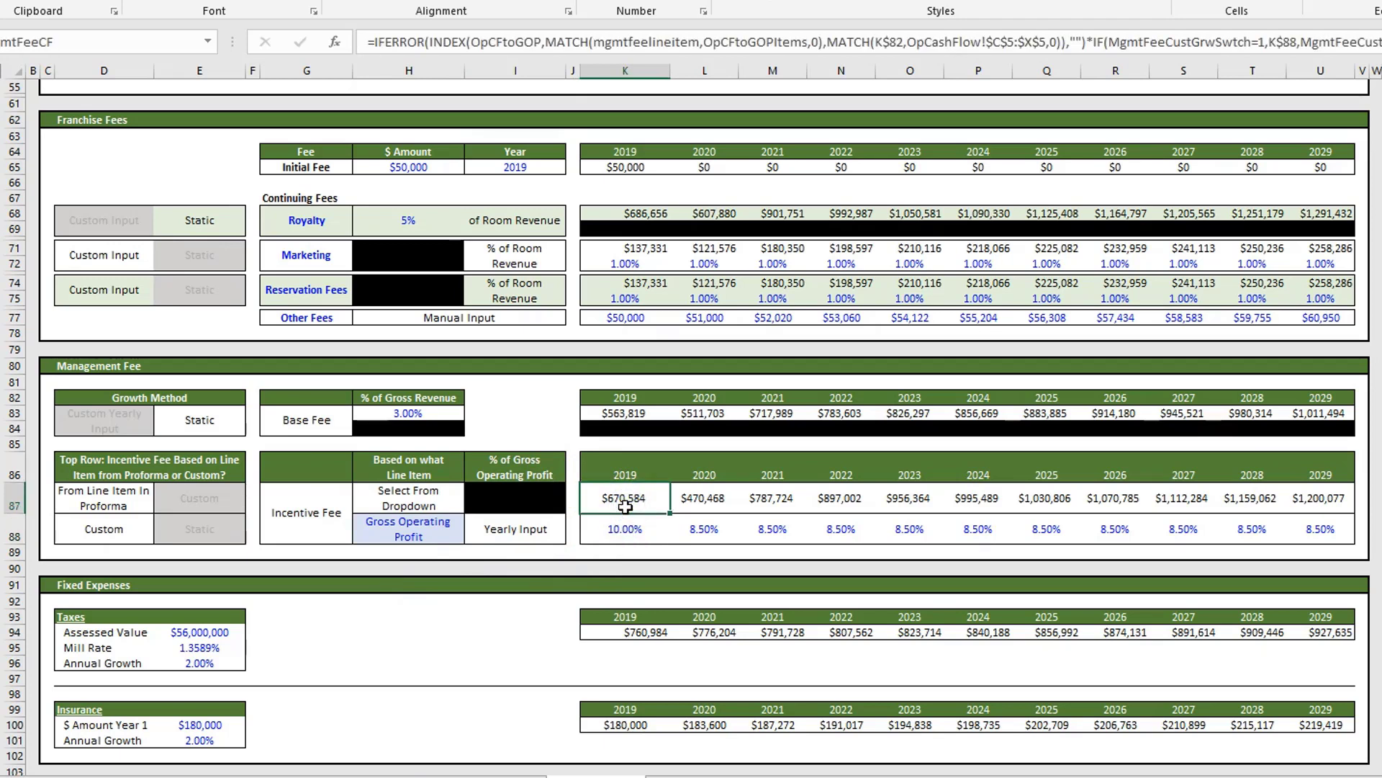
pyautogui.click(352, 775)
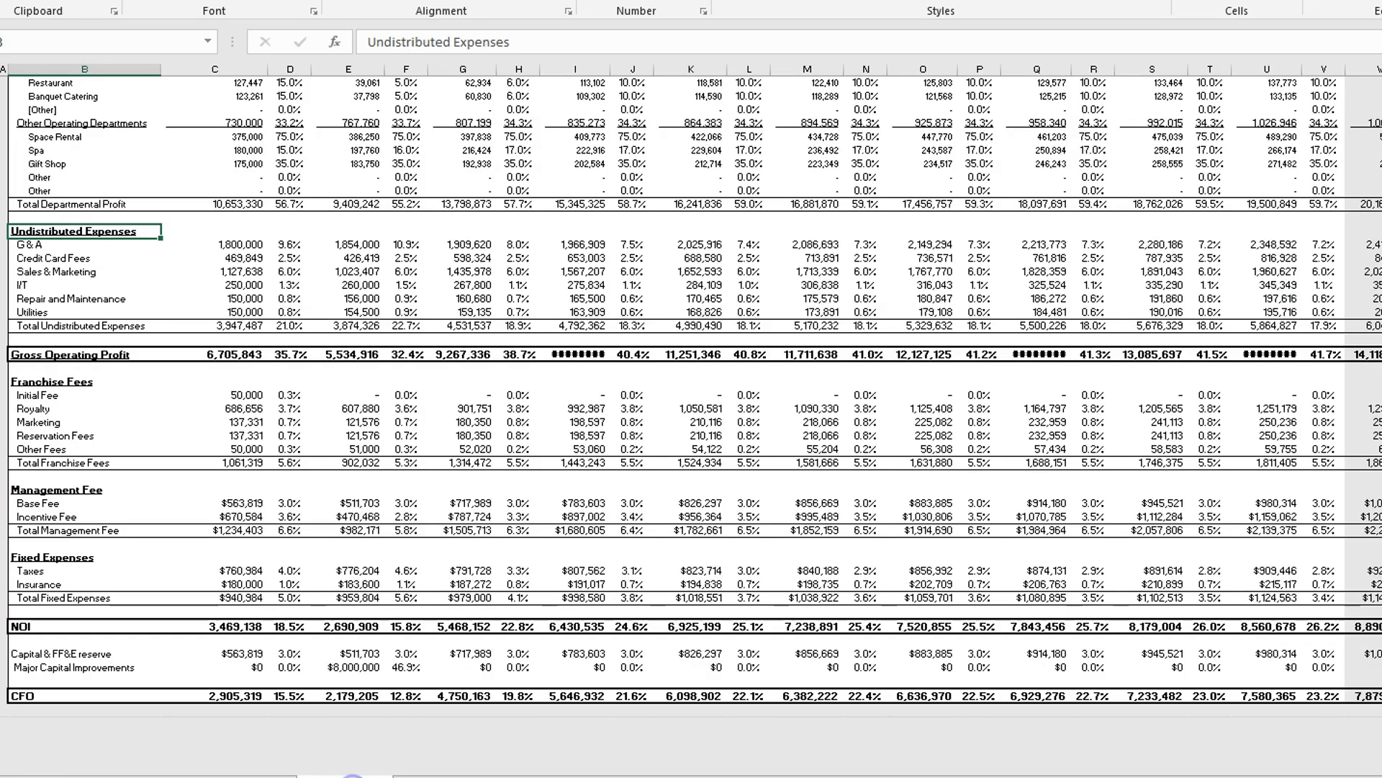
pyautogui.click(557, 775)
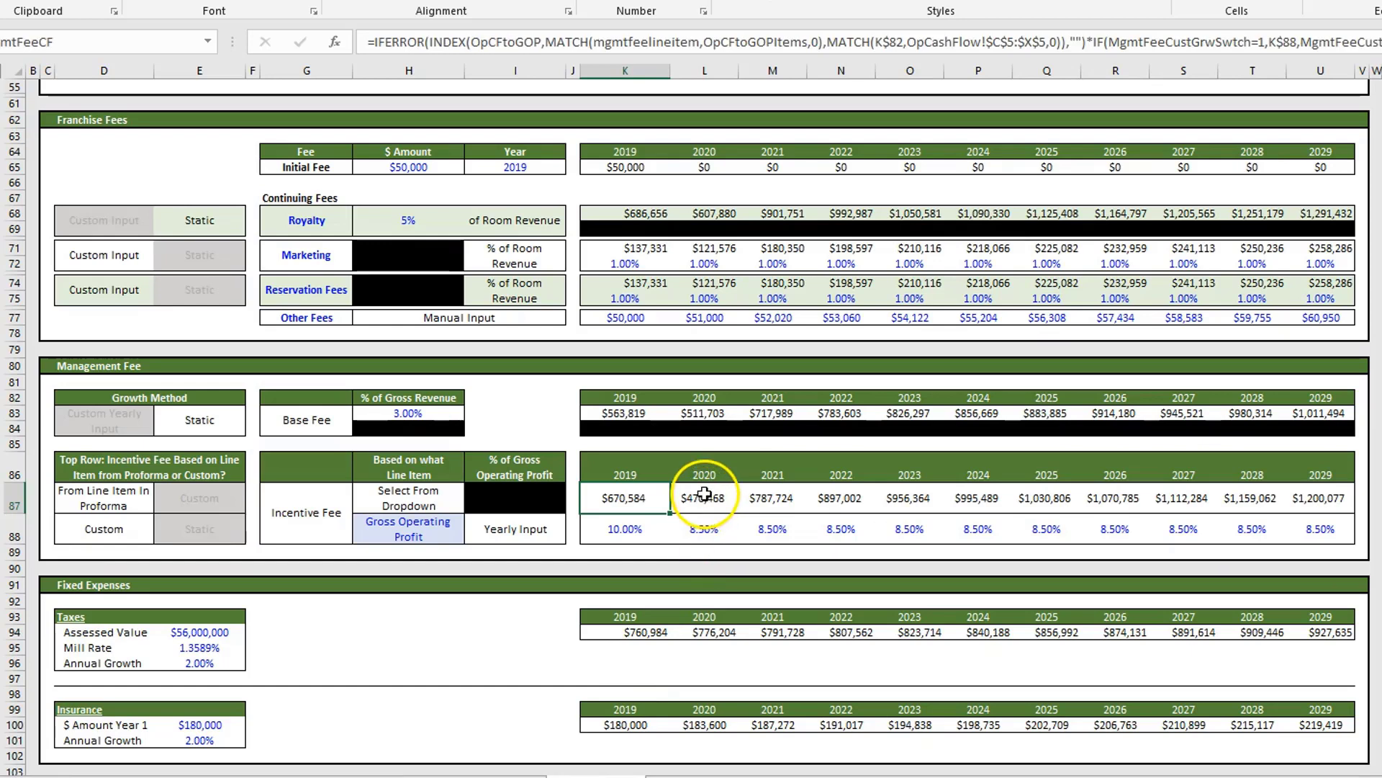
pyautogui.click(627, 530)
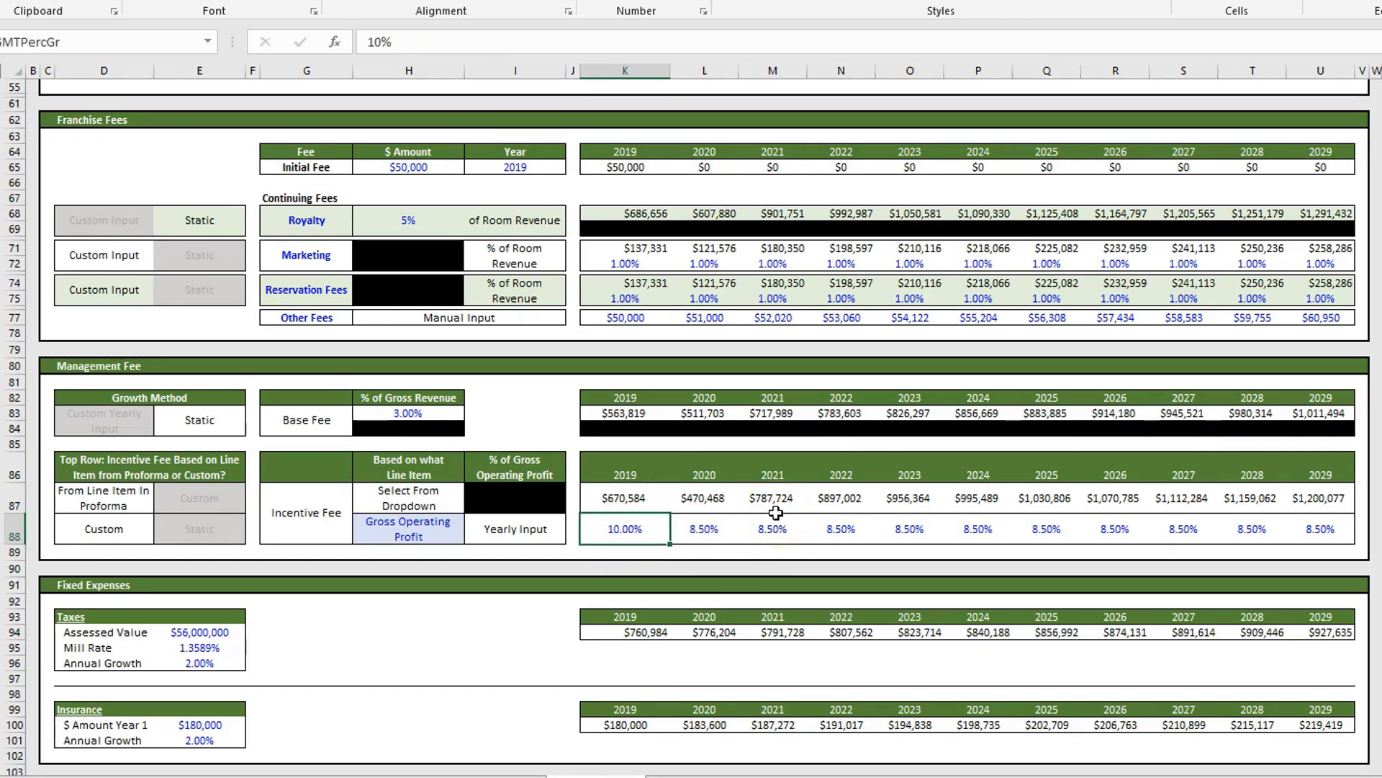
# - Switch the incentive fee's growth method from Custom to Static and inspect its single percentage of gross operating profit
pyautogui.click(180, 532)
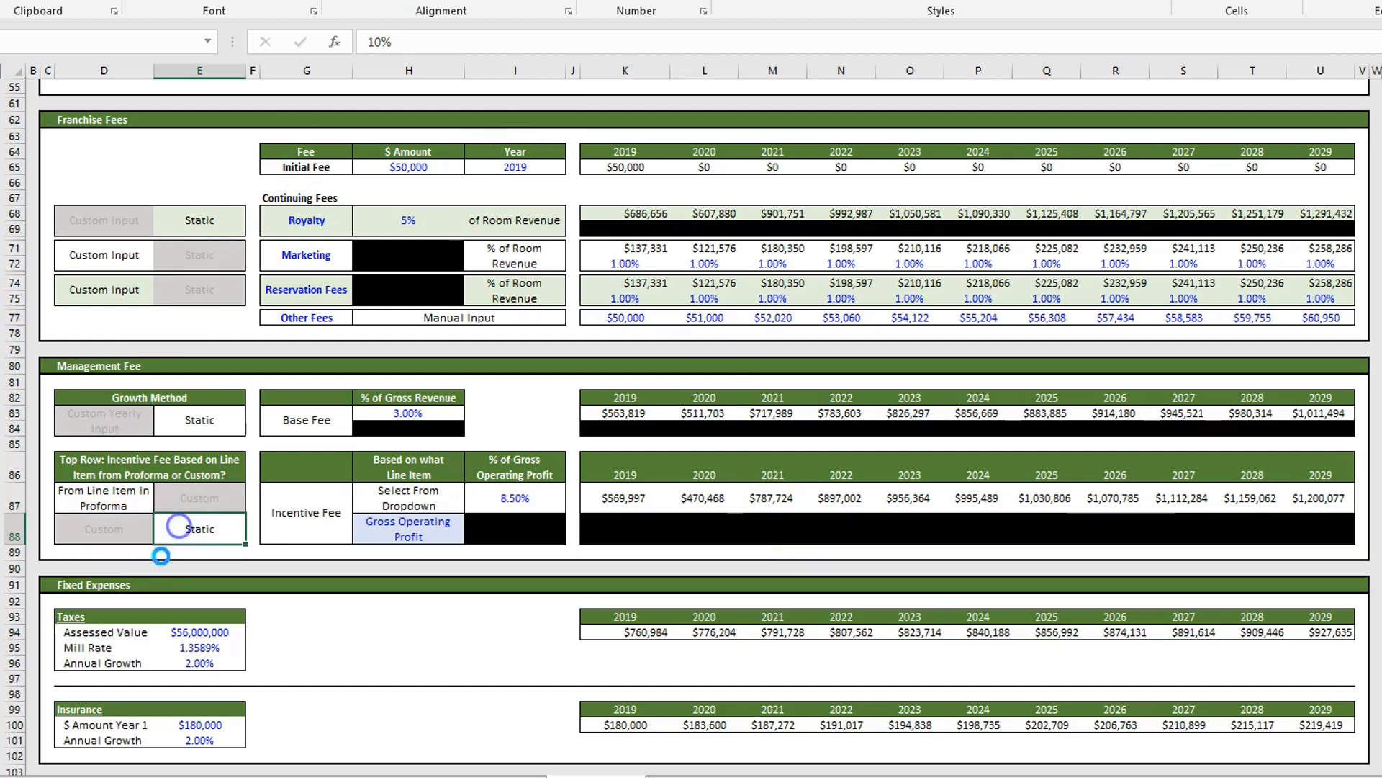
pyautogui.click(494, 497)
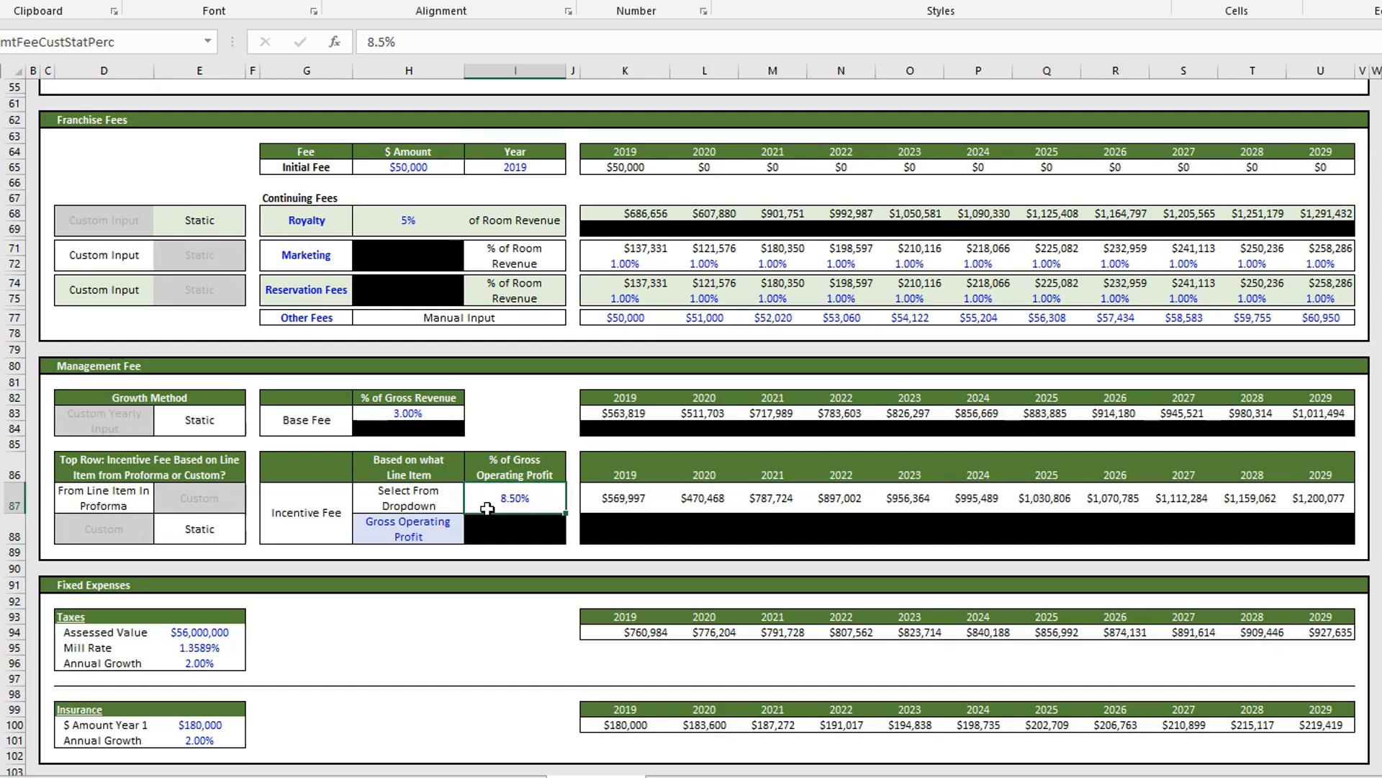
pyautogui.press('Right')
pyautogui.press('Right')
pyautogui.press('Right')
pyautogui.press('Right')
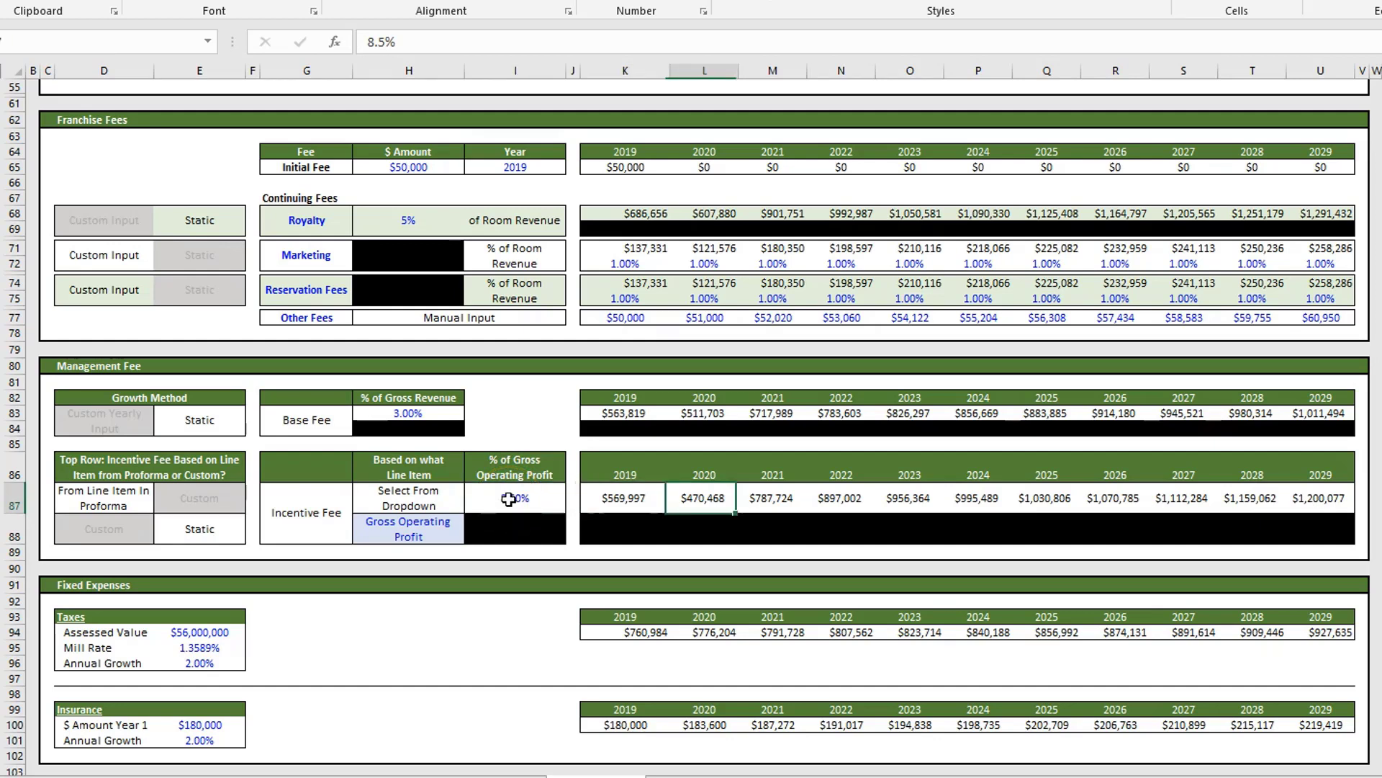
pyautogui.press('Left')
pyautogui.press('Left')
pyautogui.press('Left')
pyautogui.press('Left')
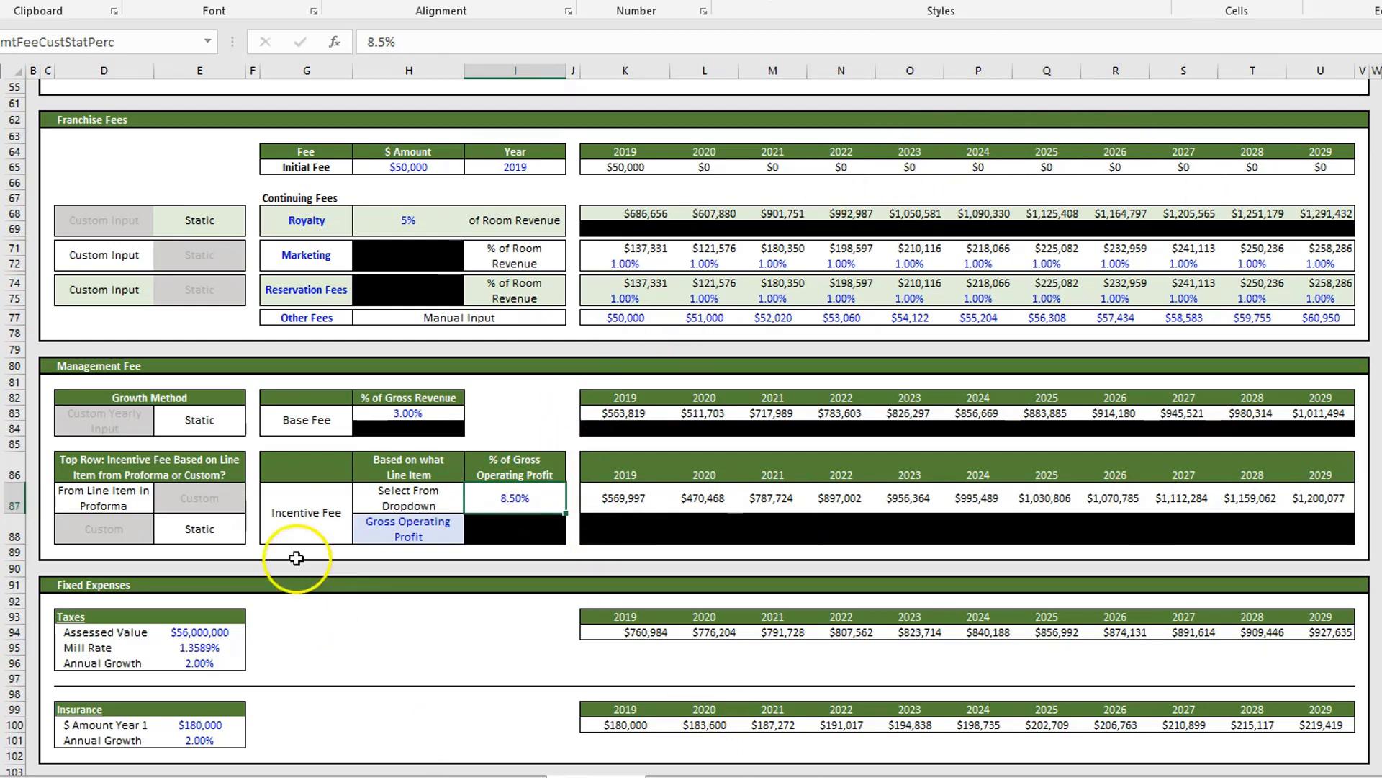
# - Switch the incentive fee basis from the proforma line item to Custom and review its hardcoded amounts from 2019 to 2029
pyautogui.click(208, 498)
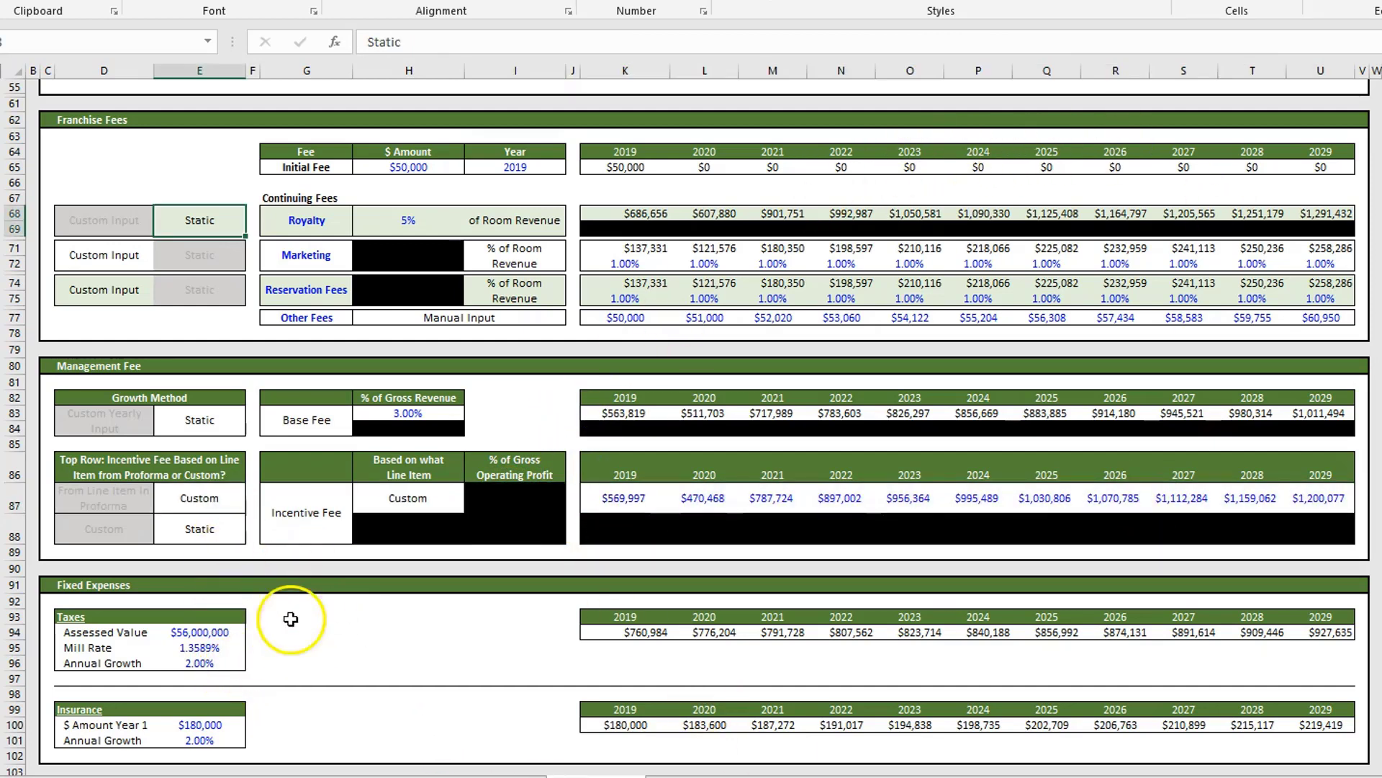
pyautogui.click(622, 499)
pyautogui.click(729, 498)
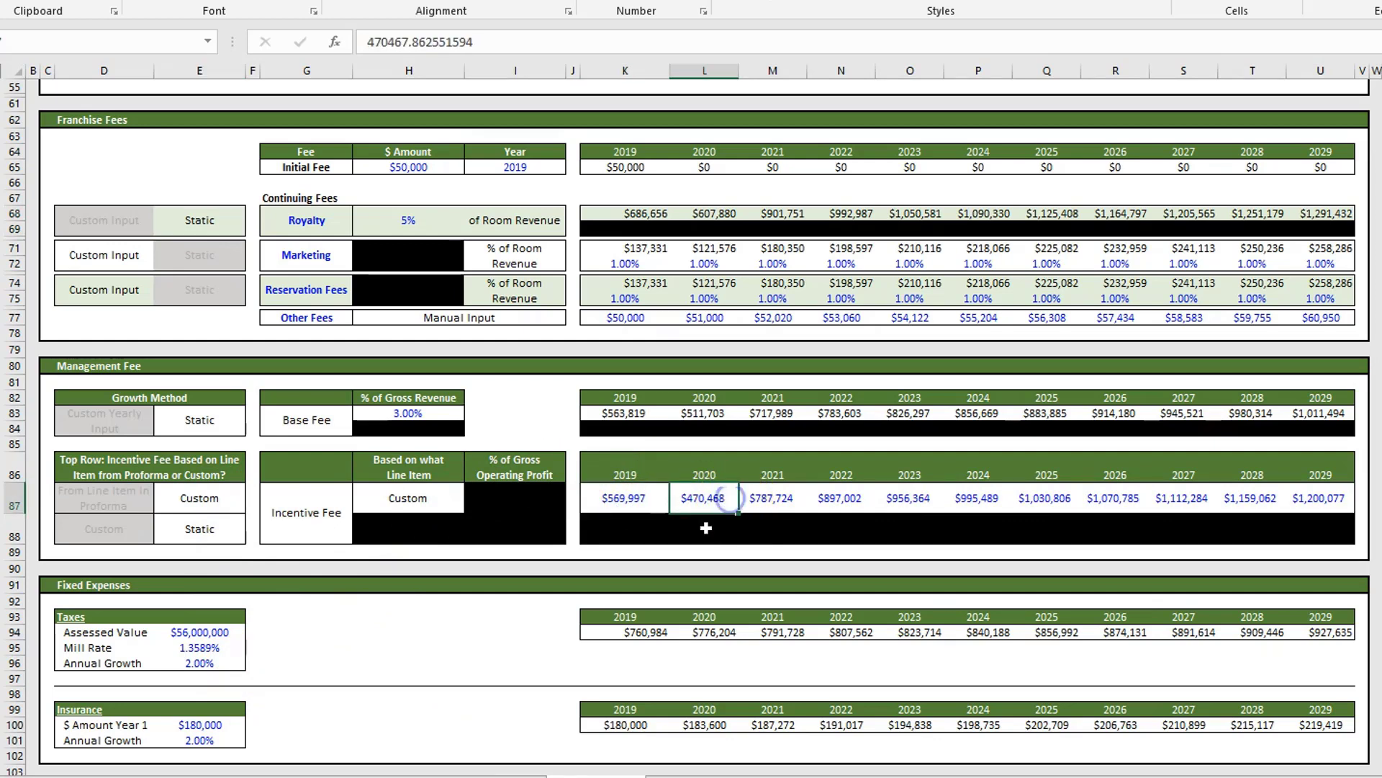
pyautogui.click(781, 500)
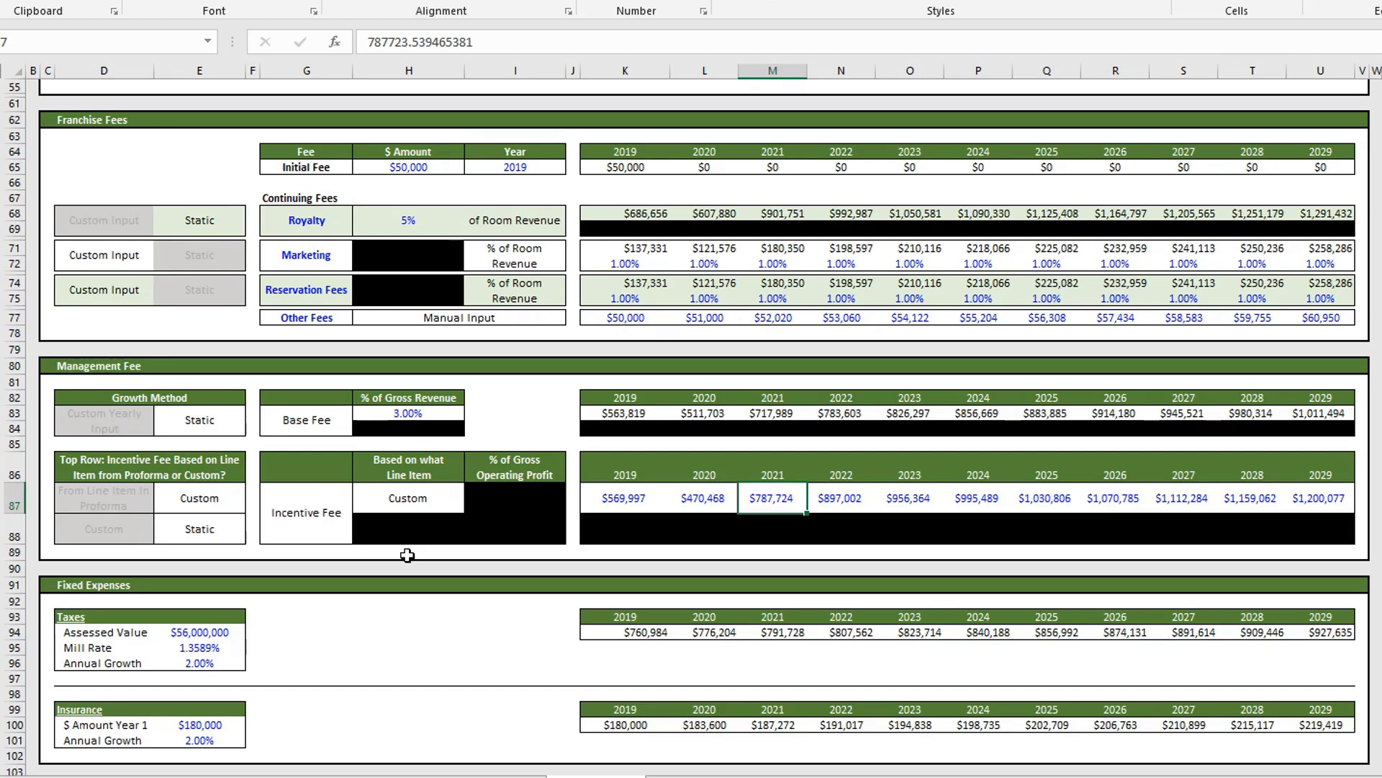
pyautogui.press('Left')
pyautogui.press('Left')
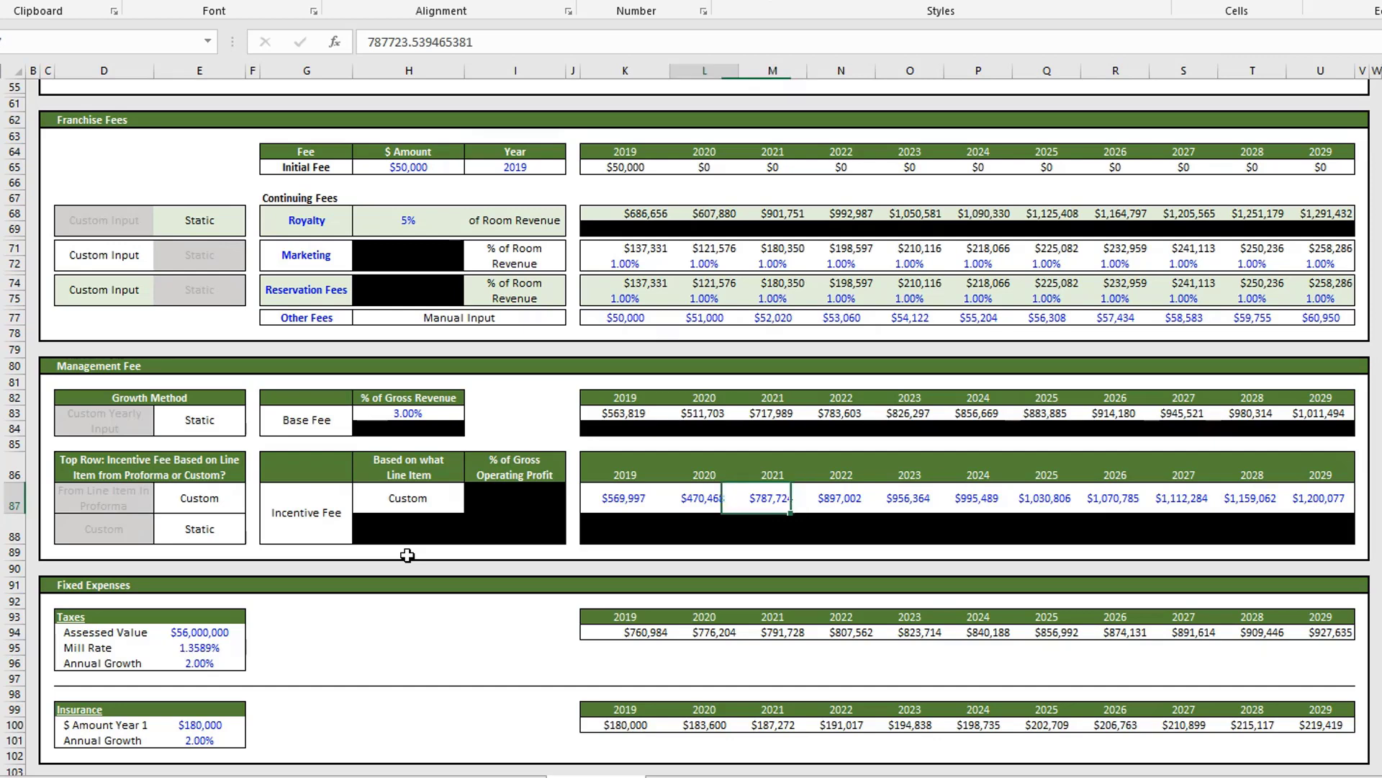
pyautogui.hotkey('ctrl', 'Right')
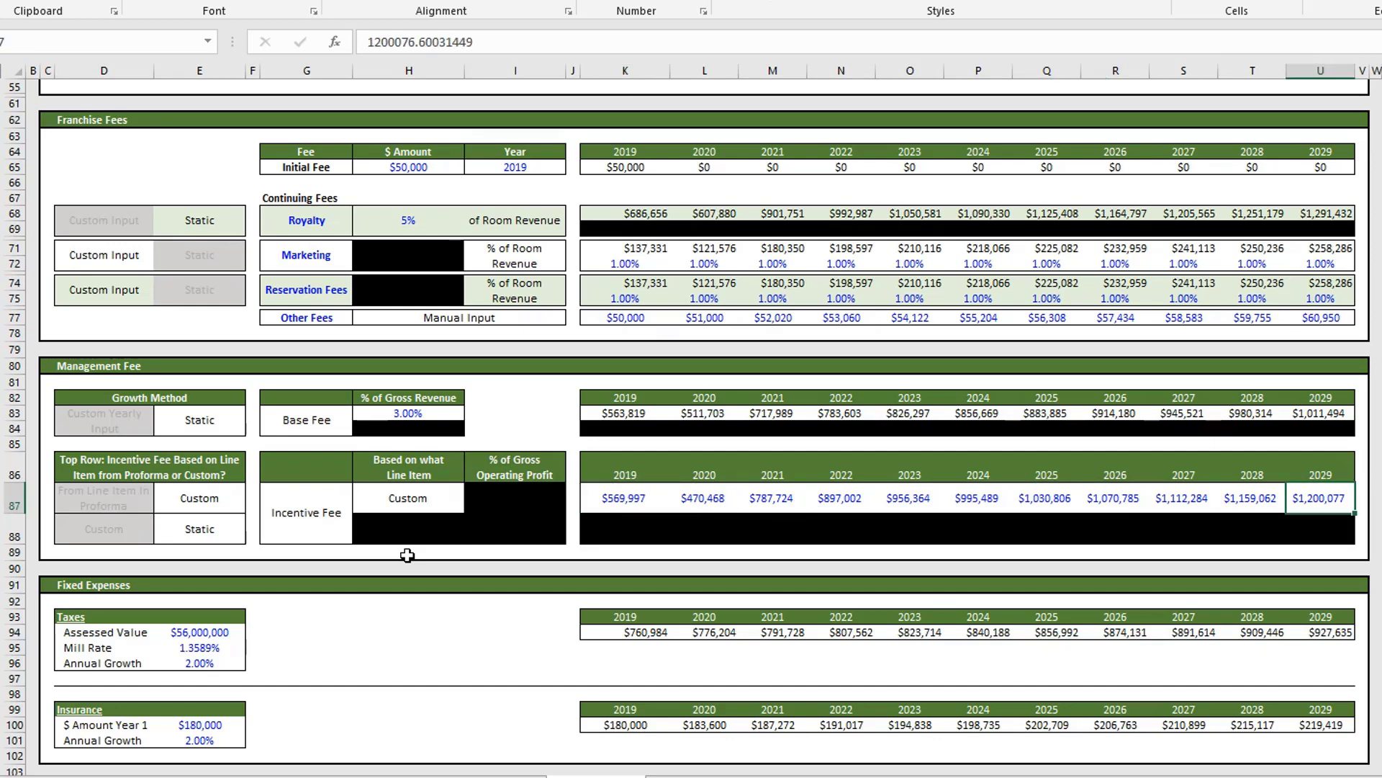
pyautogui.hotkey('ctrl', 'Left')
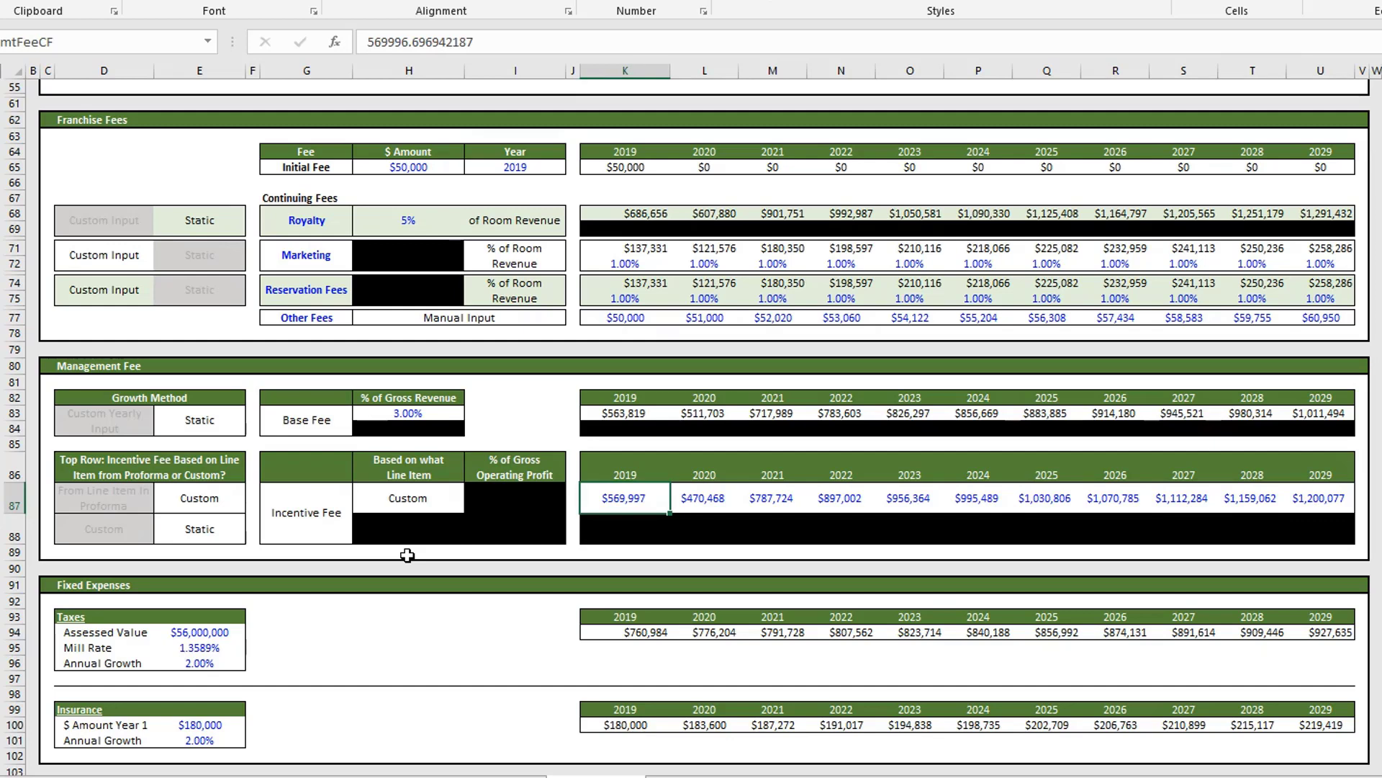
# - Toggle the incentive fee's bottom-row method between Custom and Static, finishing on Static
pyautogui.click(217, 504)
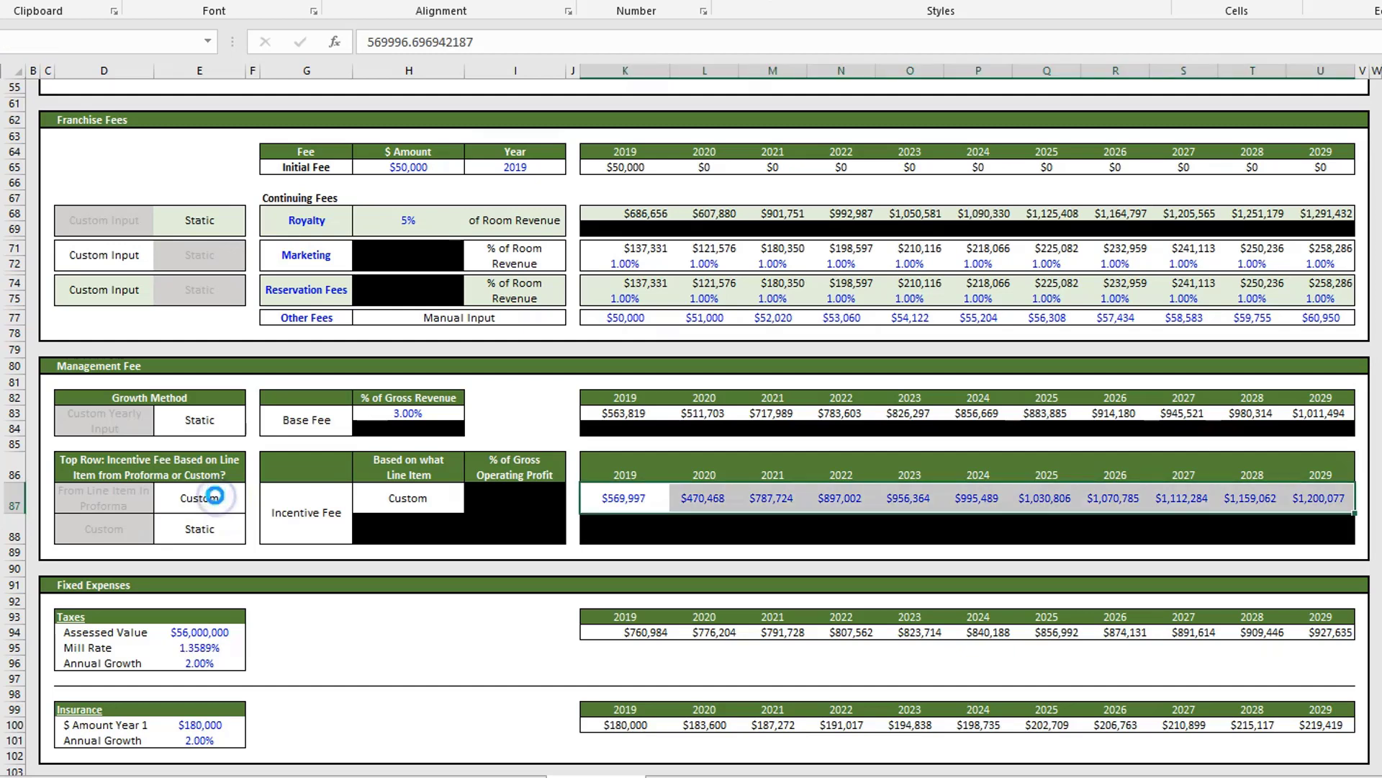
pyautogui.click(99, 531)
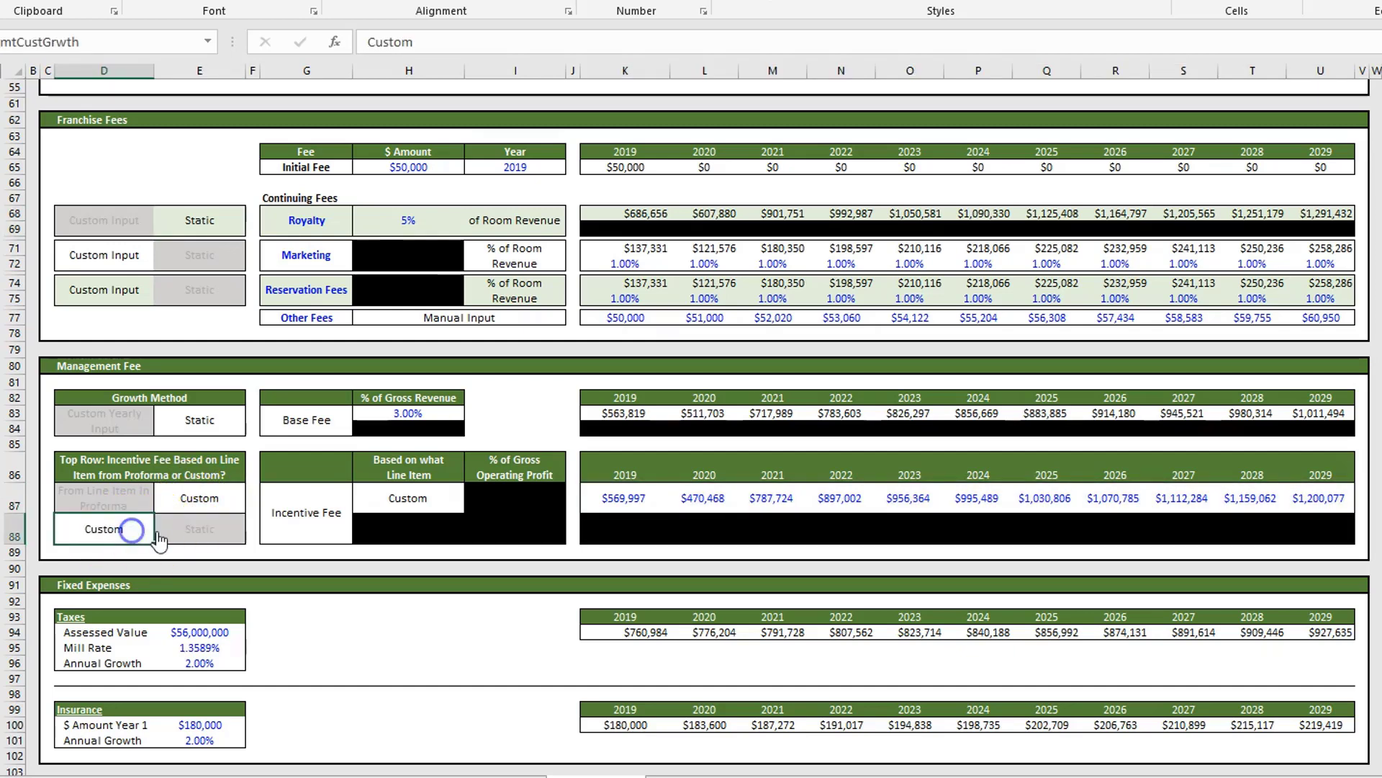
pyautogui.click(183, 533)
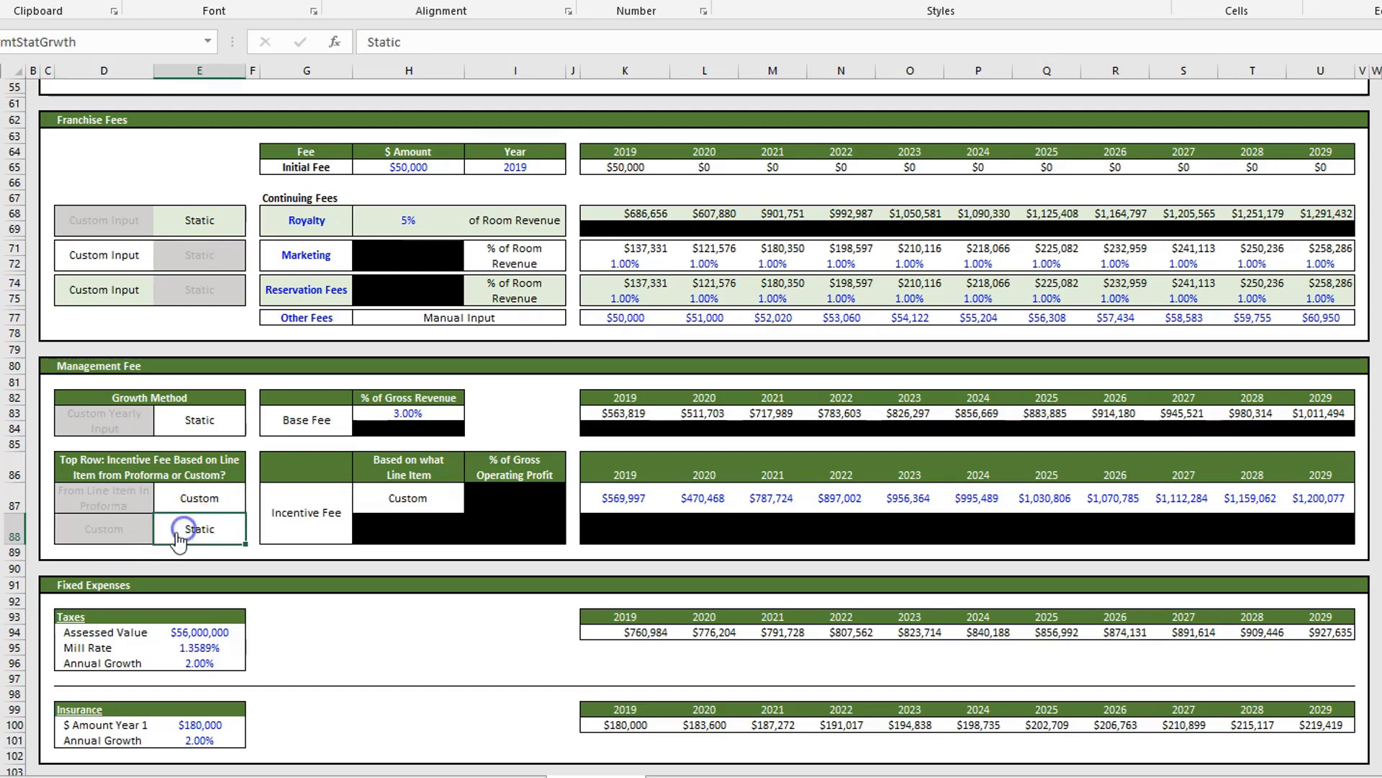
pyautogui.click(133, 532)
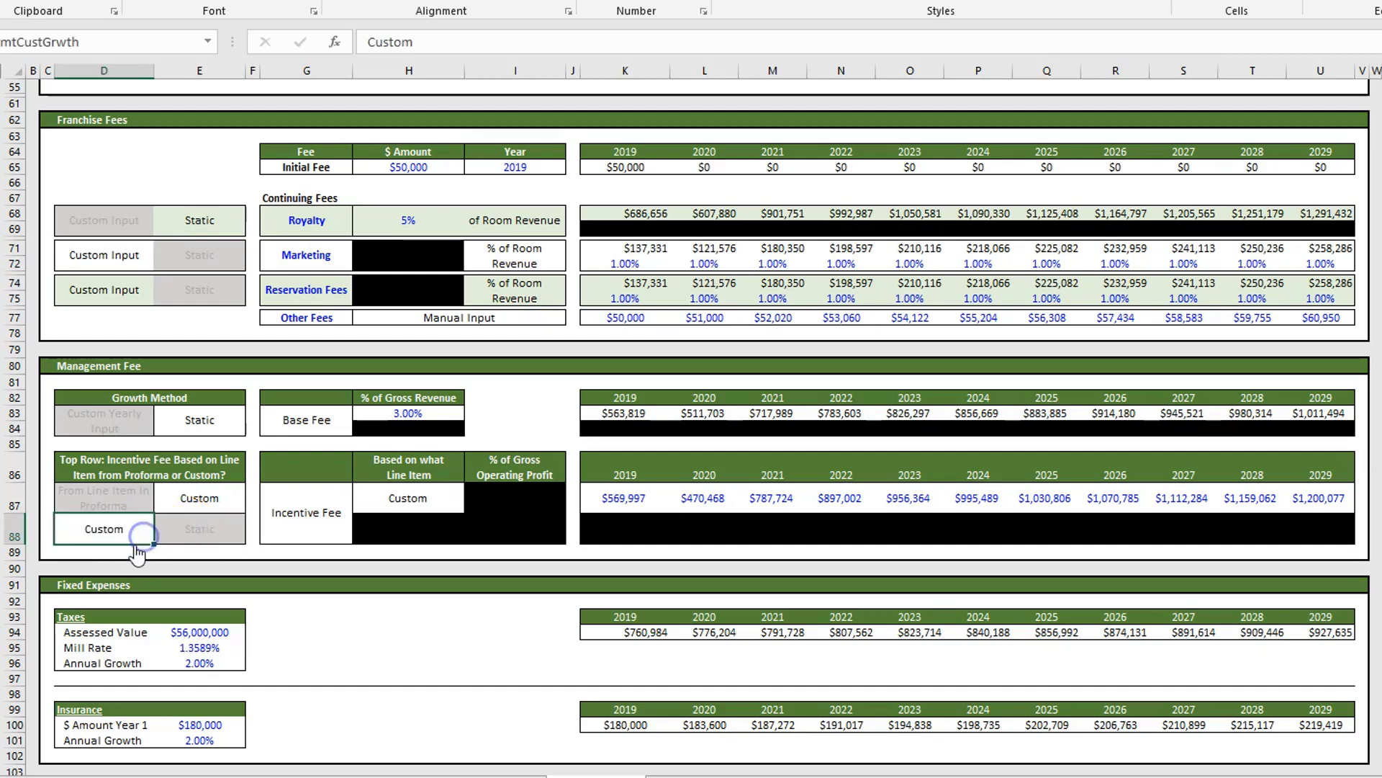
pyautogui.click(202, 528)
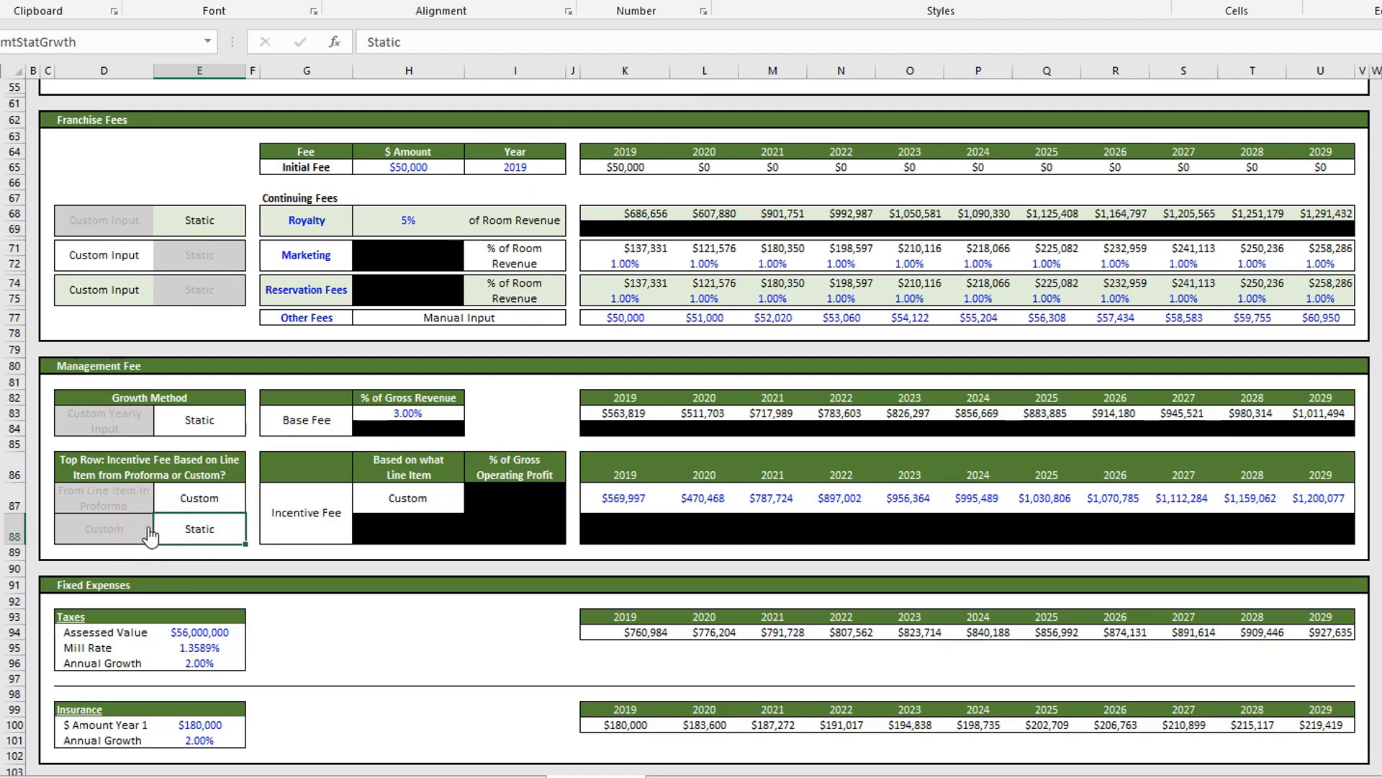
# - Examine the Fixed Expenses inputs: assessed value, mill rate and annual growth for taxes, plus year 1 amount and annual growth for insurance
pyautogui.scroll(-1, 309, 603)
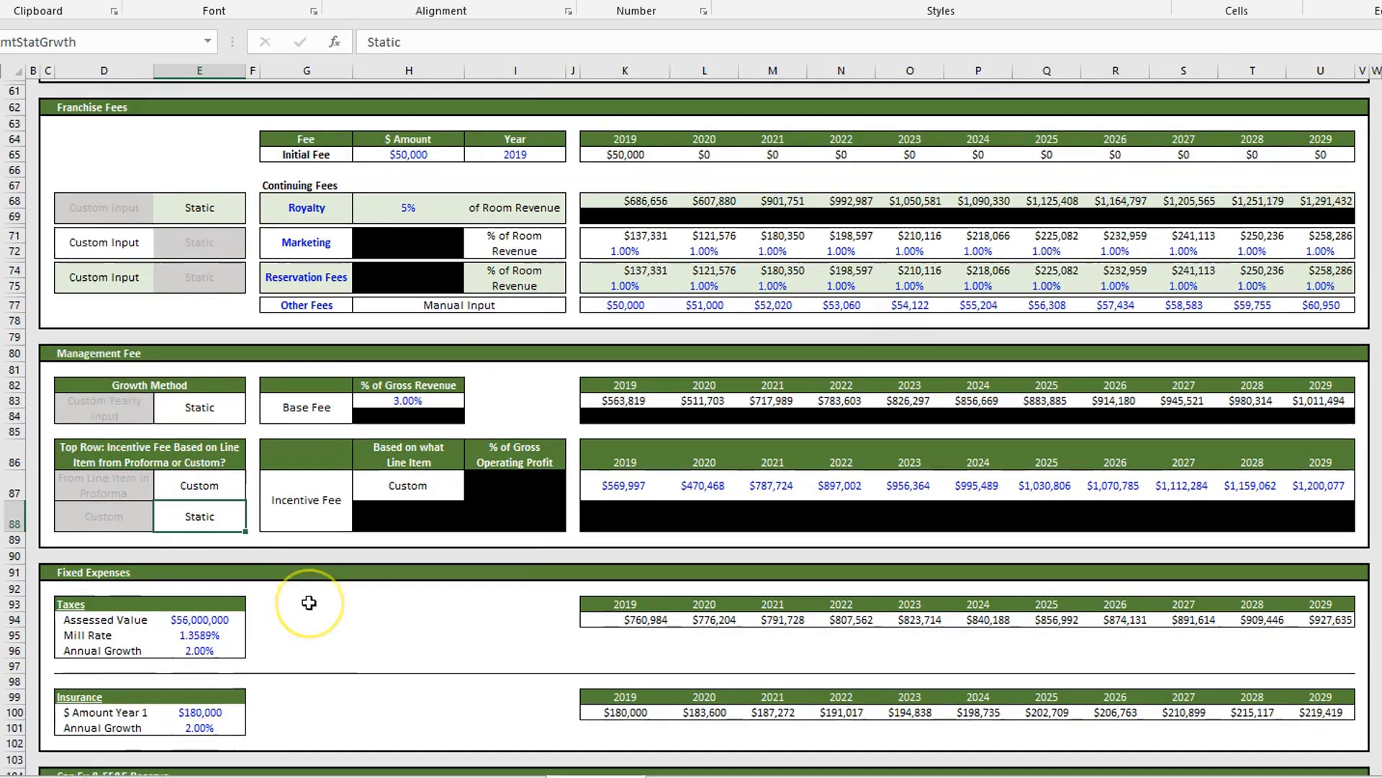
pyautogui.scroll(-6, 309, 602)
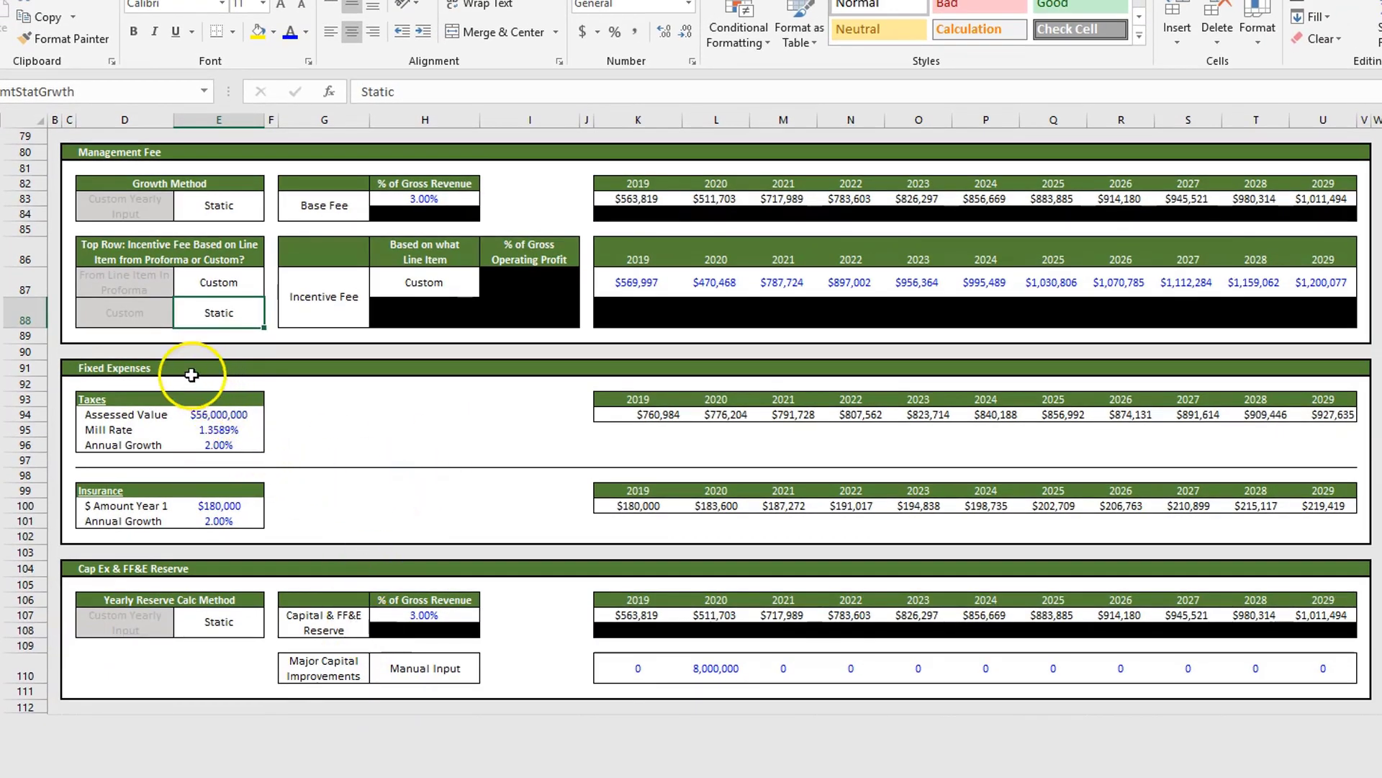
pyautogui.click(191, 375)
pyautogui.press('Down')
pyautogui.press('Down')
pyautogui.press('Down')
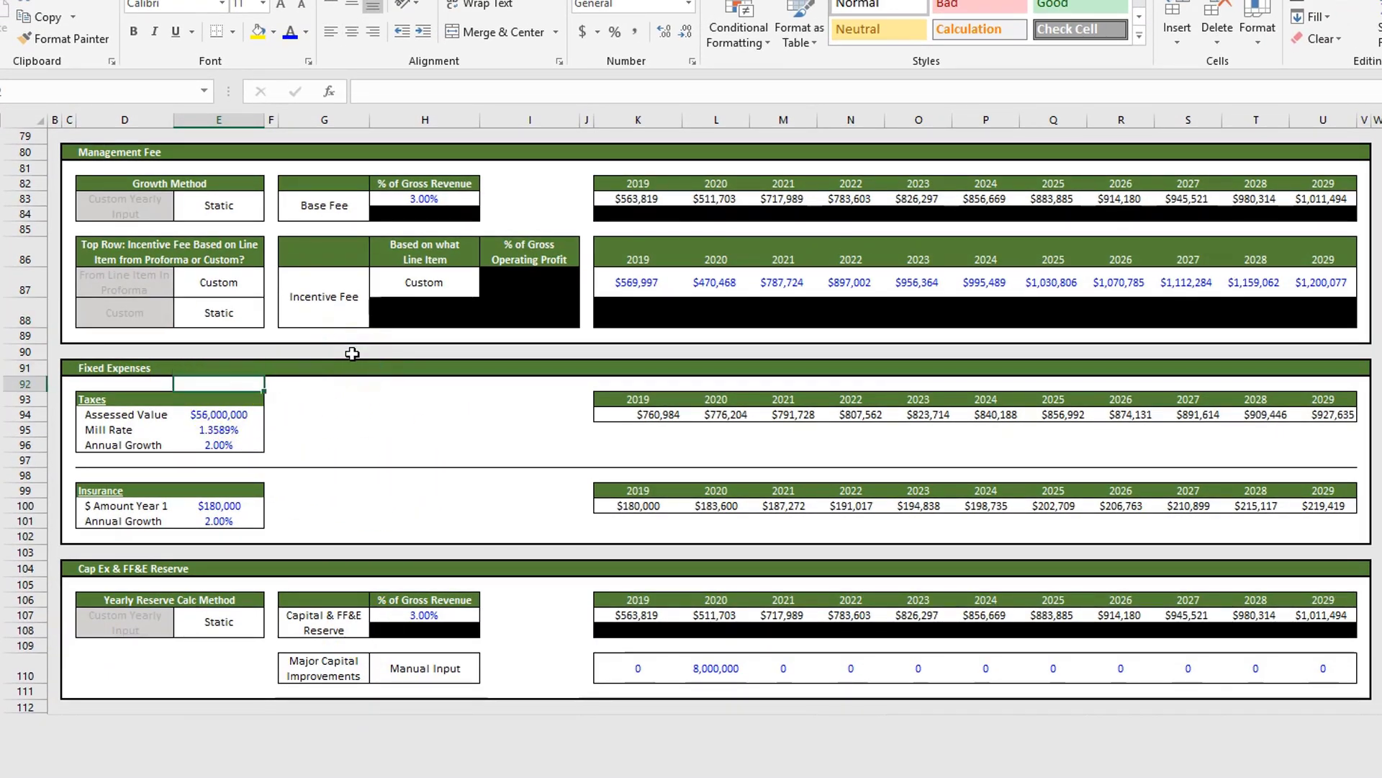
pyautogui.press('Down')
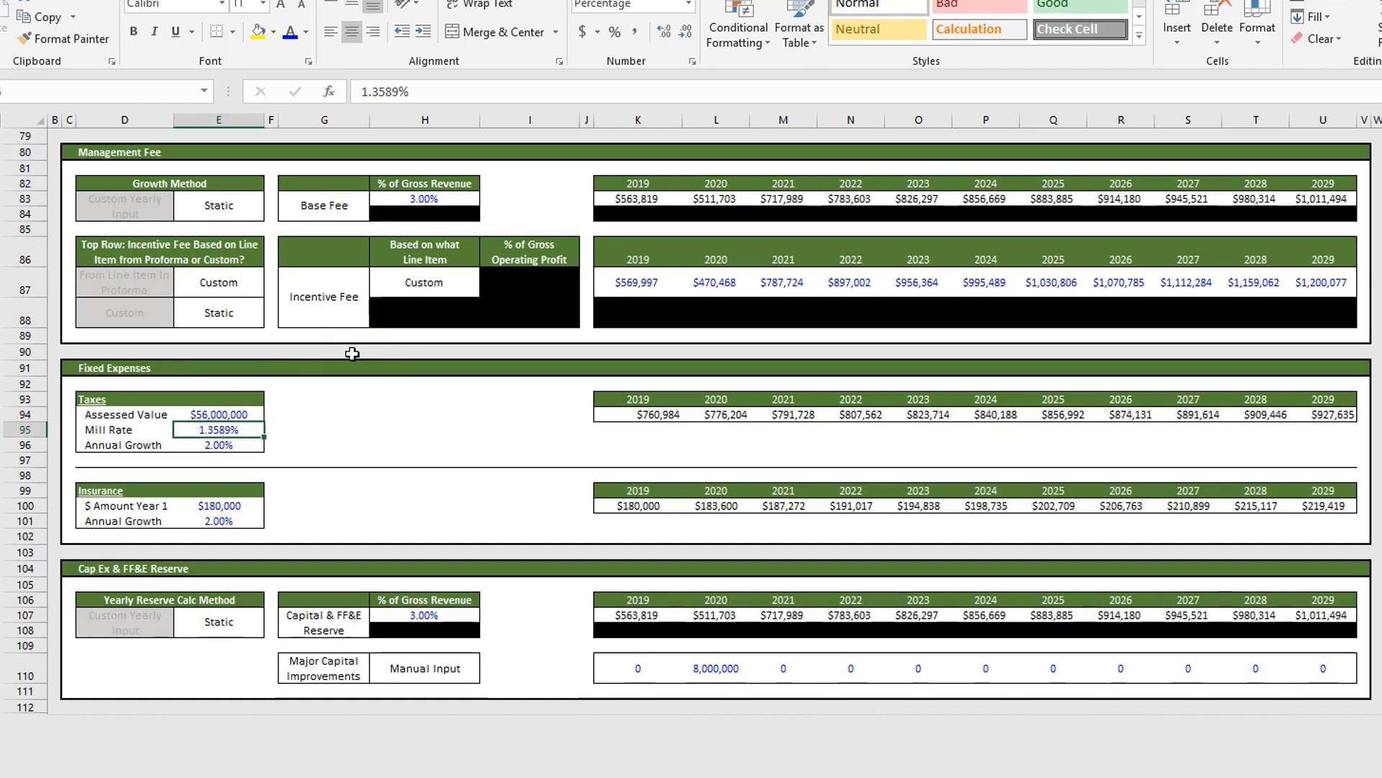
pyautogui.press('Down')
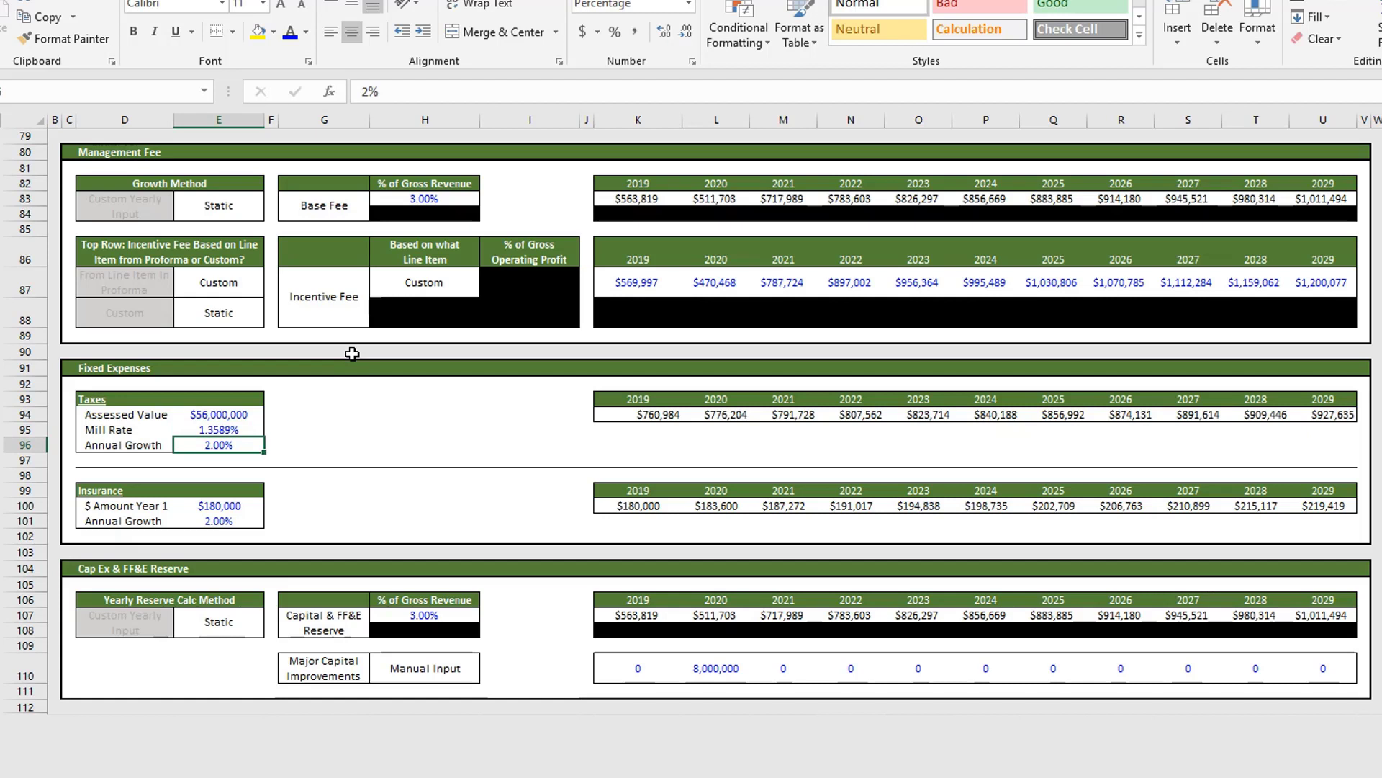
pyautogui.press('Down')
pyautogui.press('Down')
pyautogui.press('Down')
pyautogui.press('Down')
pyautogui.press('Down')
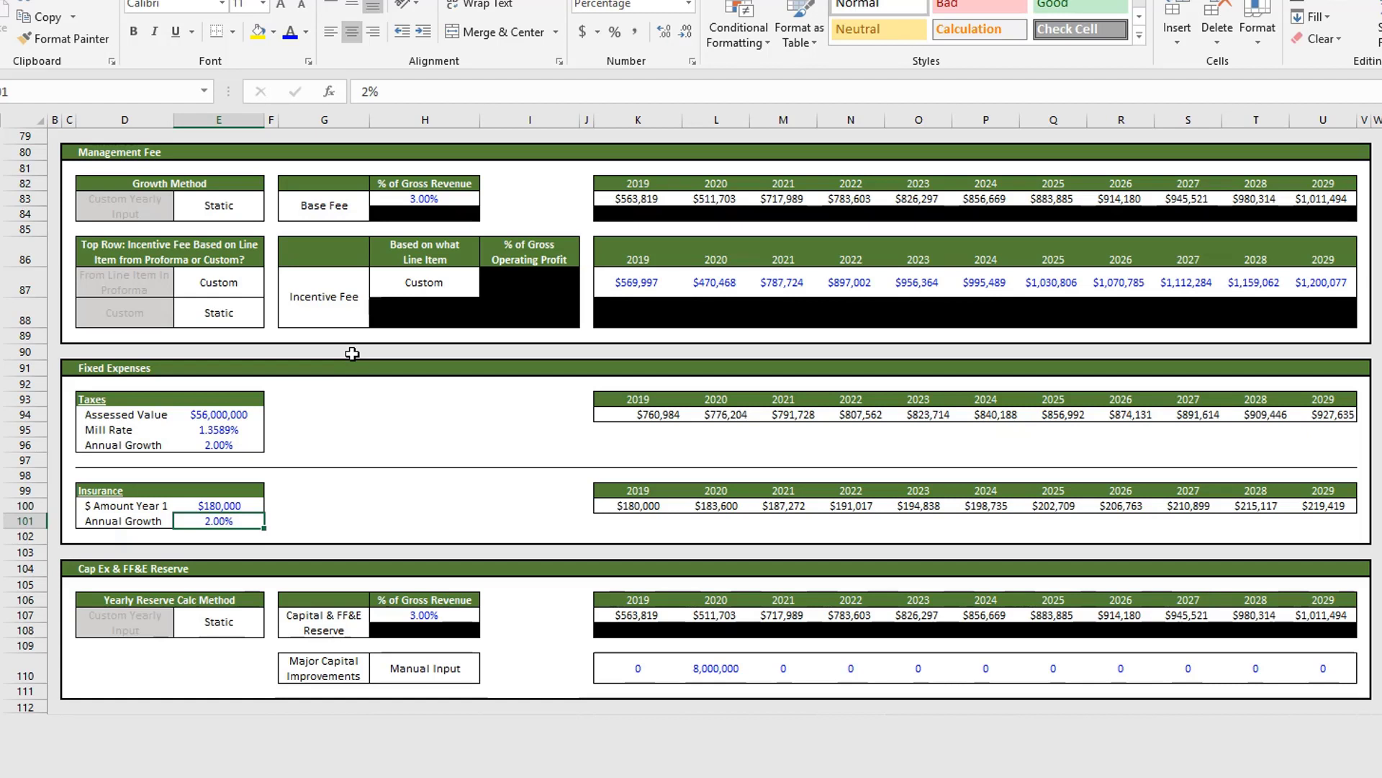
# - Inspect the Capital & FF&E Reserve's percentage of gross revenue and switch its yearly calculation method to Custom Yearly Input
pyautogui.click(156, 570)
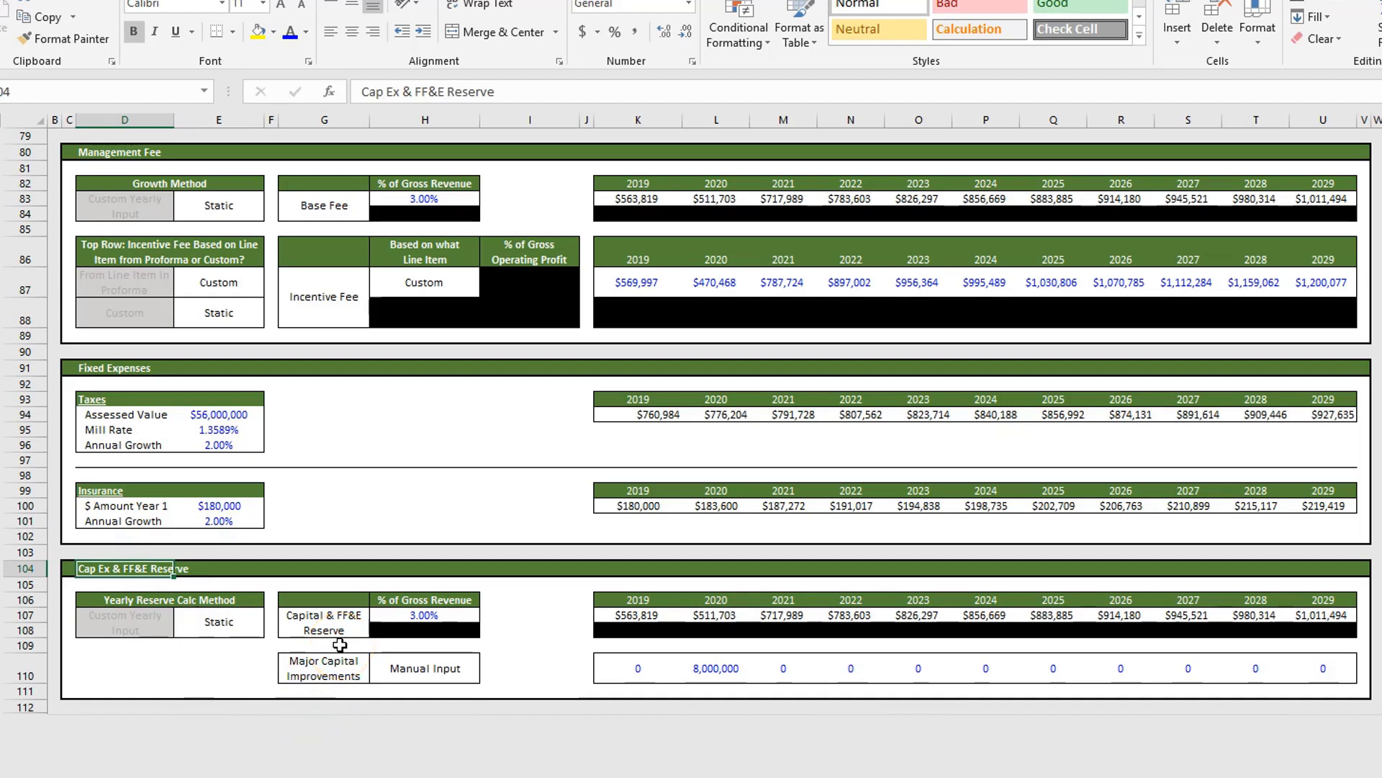
pyautogui.press('Down')
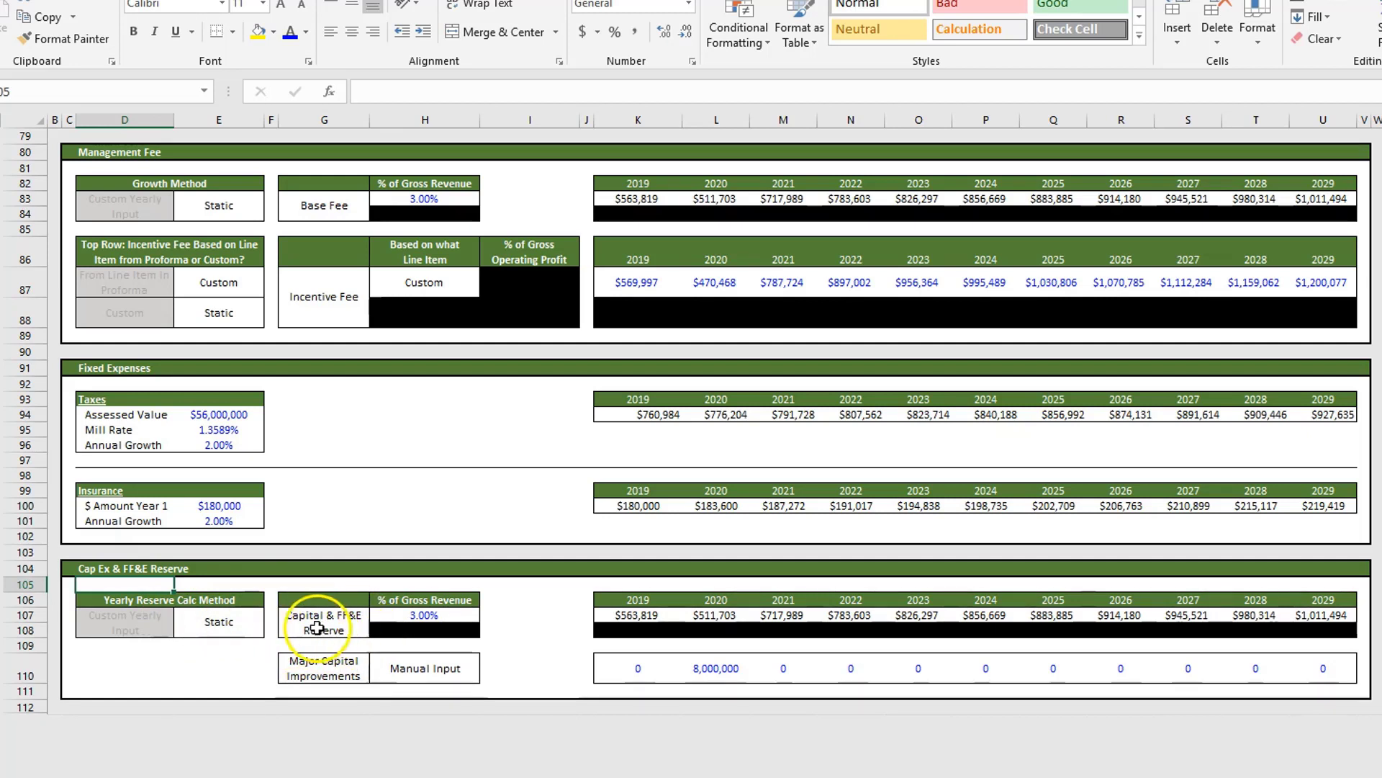
pyautogui.click(423, 616)
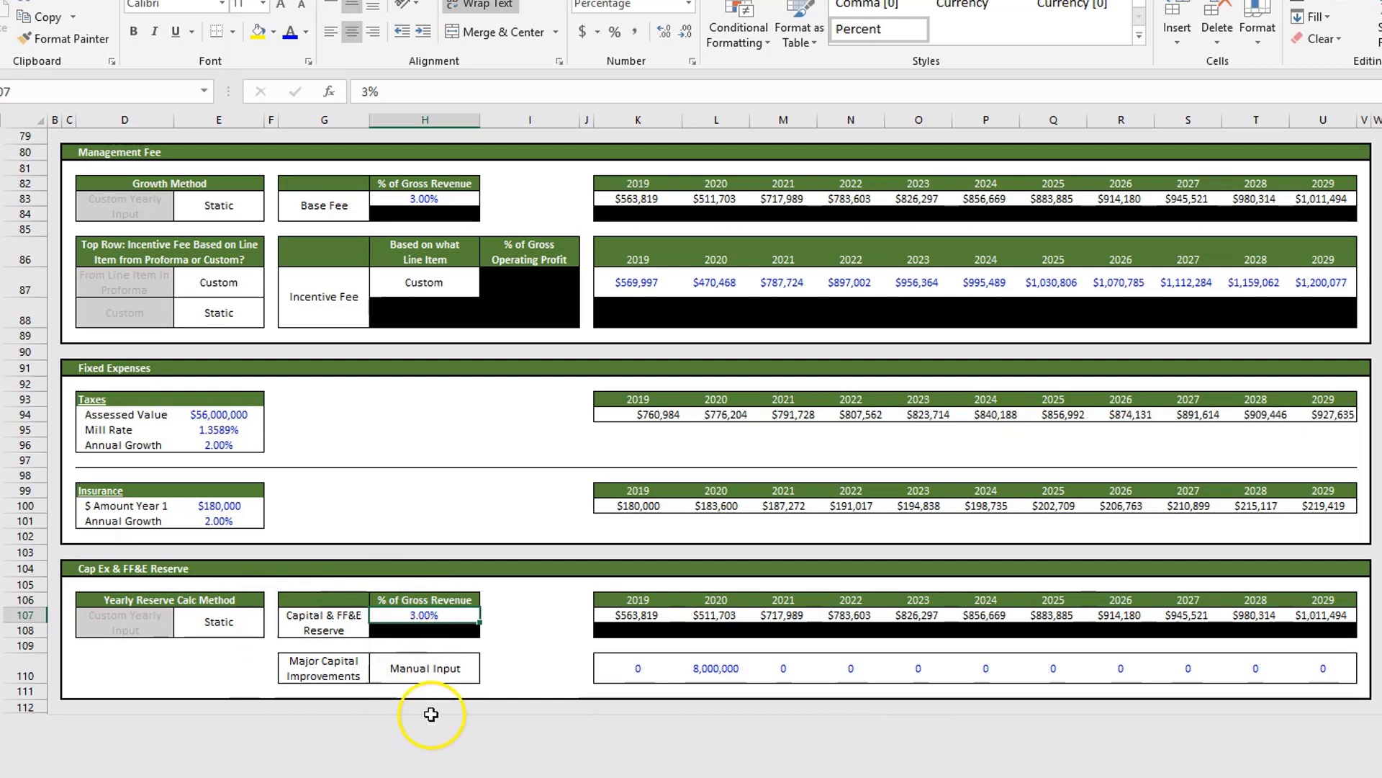
pyautogui.click(138, 612)
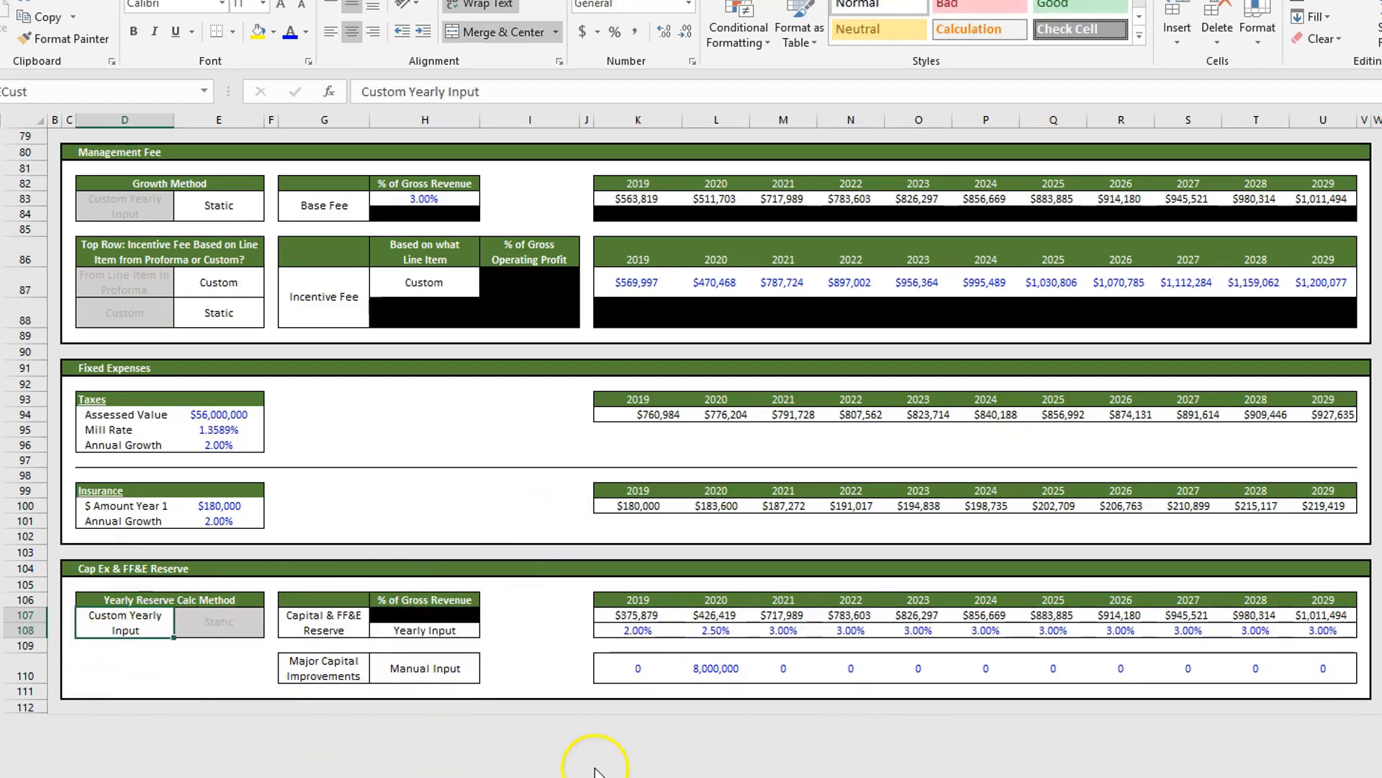
# - Review the yearly Capital & FF&E Reserve percentages from 2019 through 2026
pyautogui.click(638, 629)
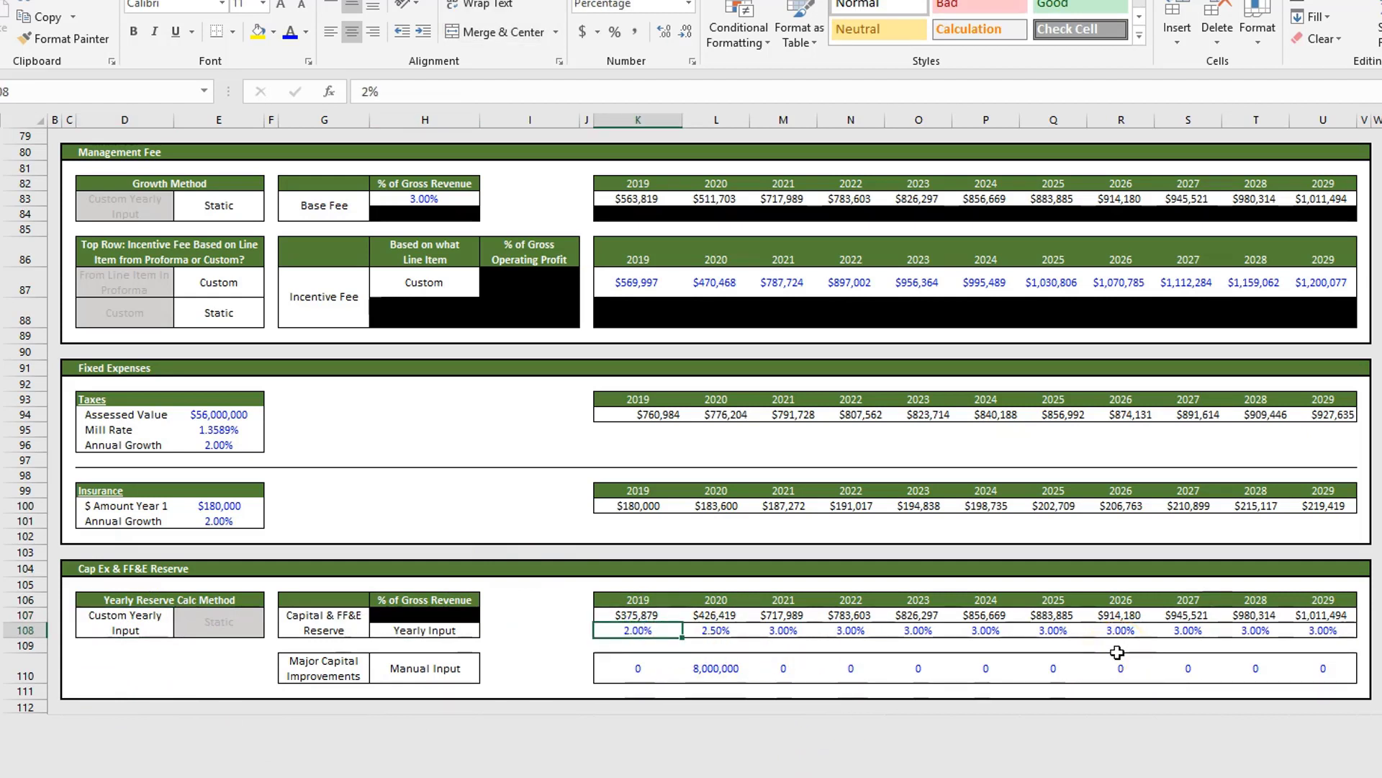
pyautogui.press('Right')
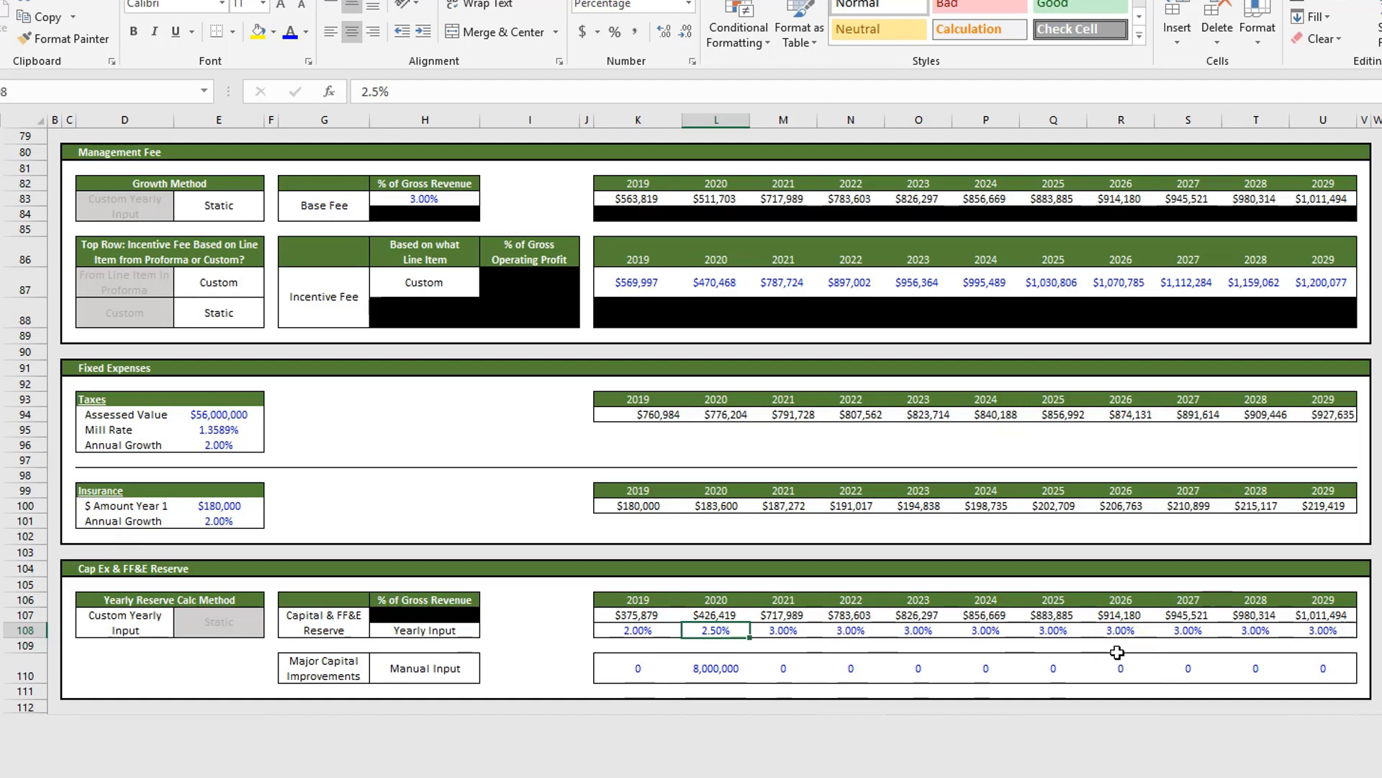
pyautogui.press('Left')
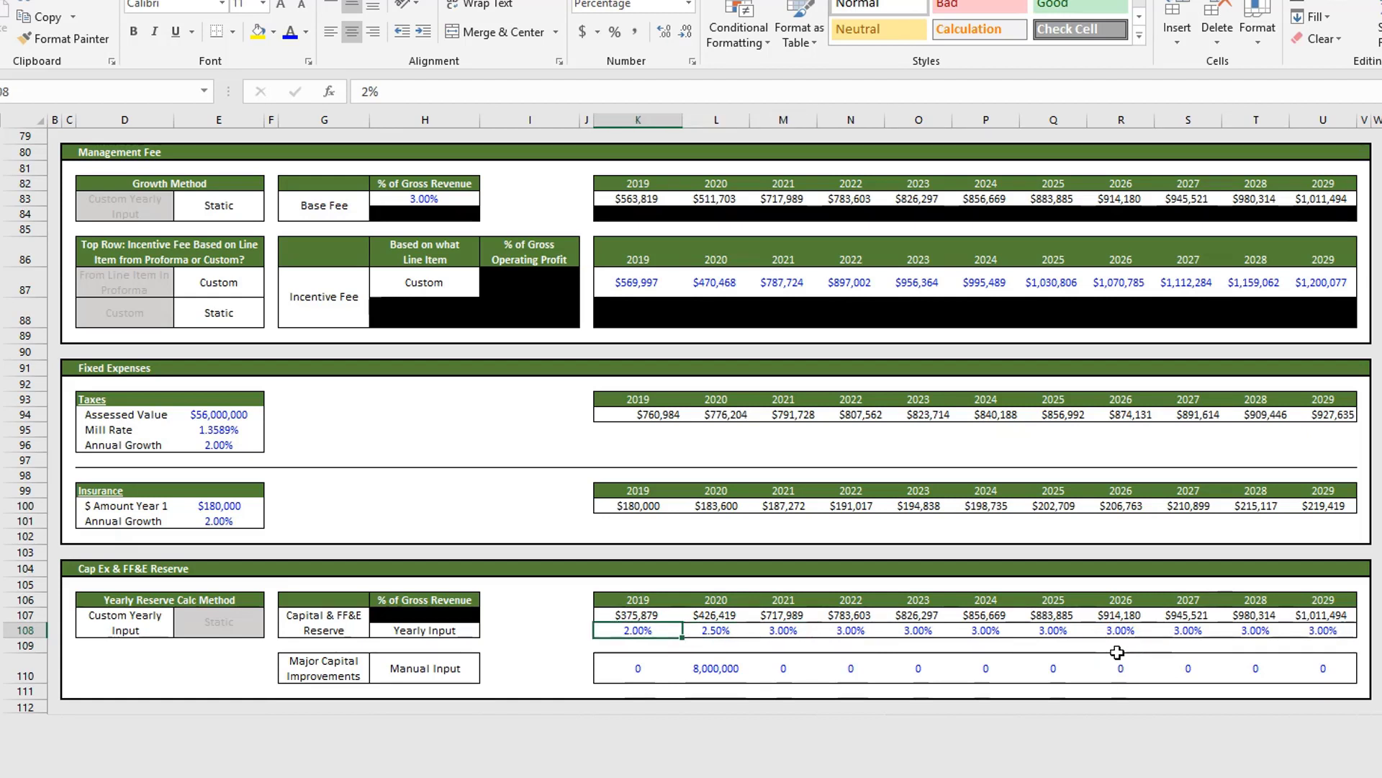
pyautogui.press('Right')
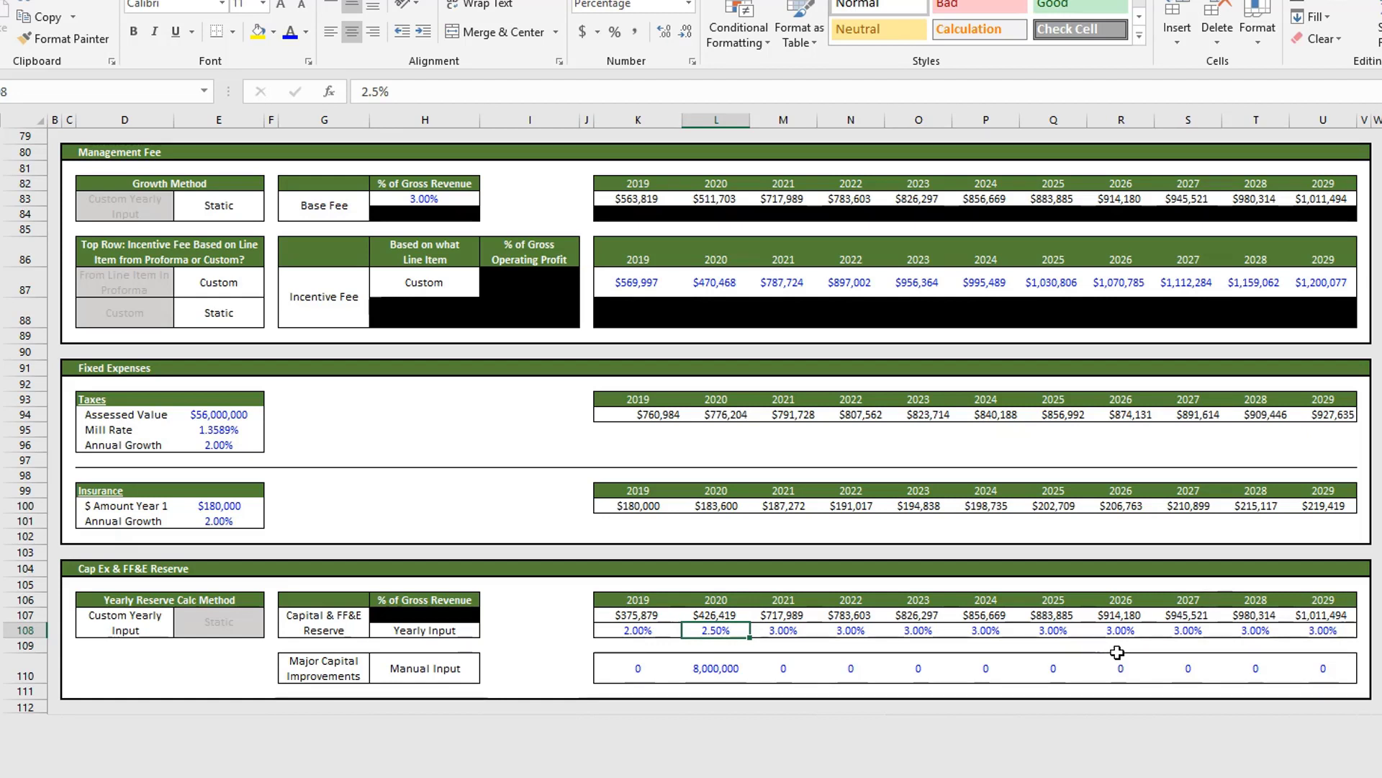
pyautogui.press('Right')
pyautogui.press('Right')
pyautogui.press('Right')
pyautogui.press('Right')
pyautogui.press('Right')
pyautogui.press('Right')
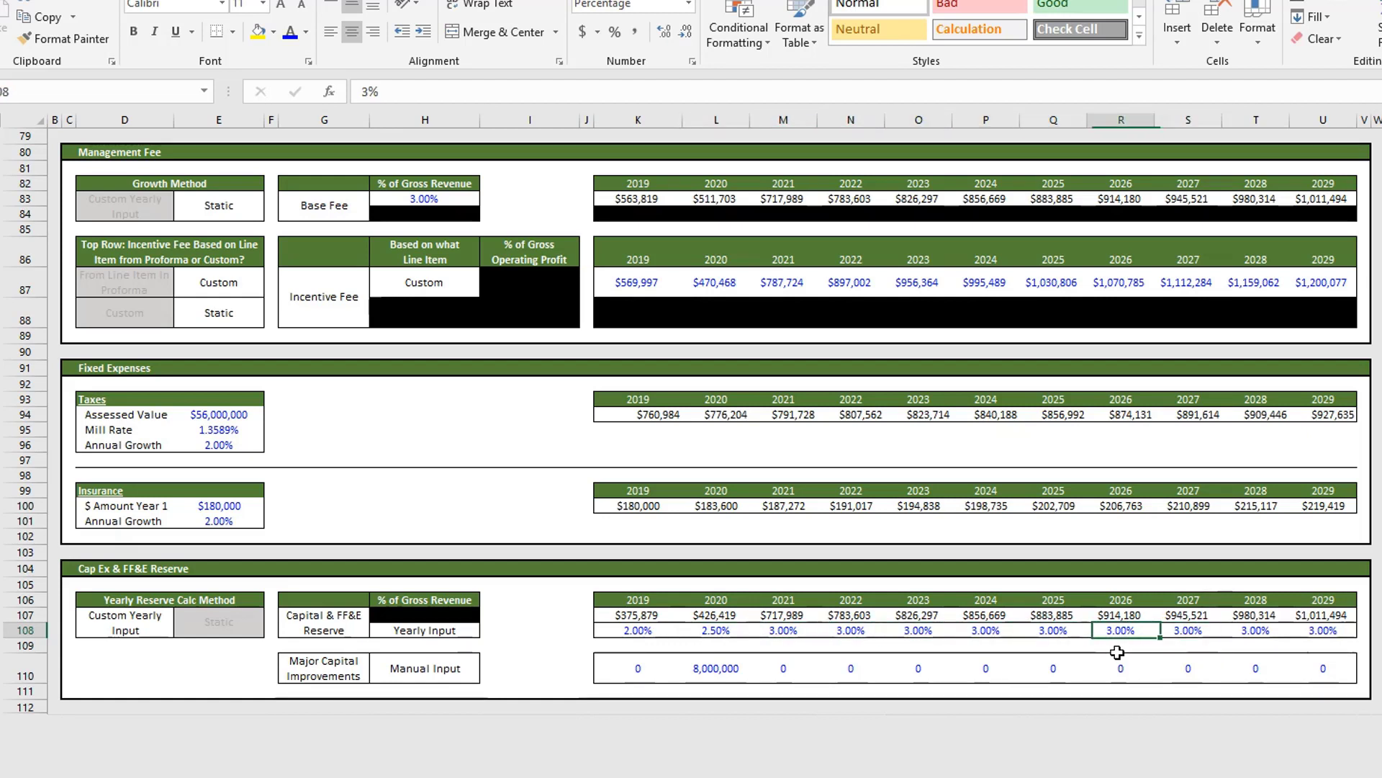
pyautogui.hotkey('ctrl', 'Left')
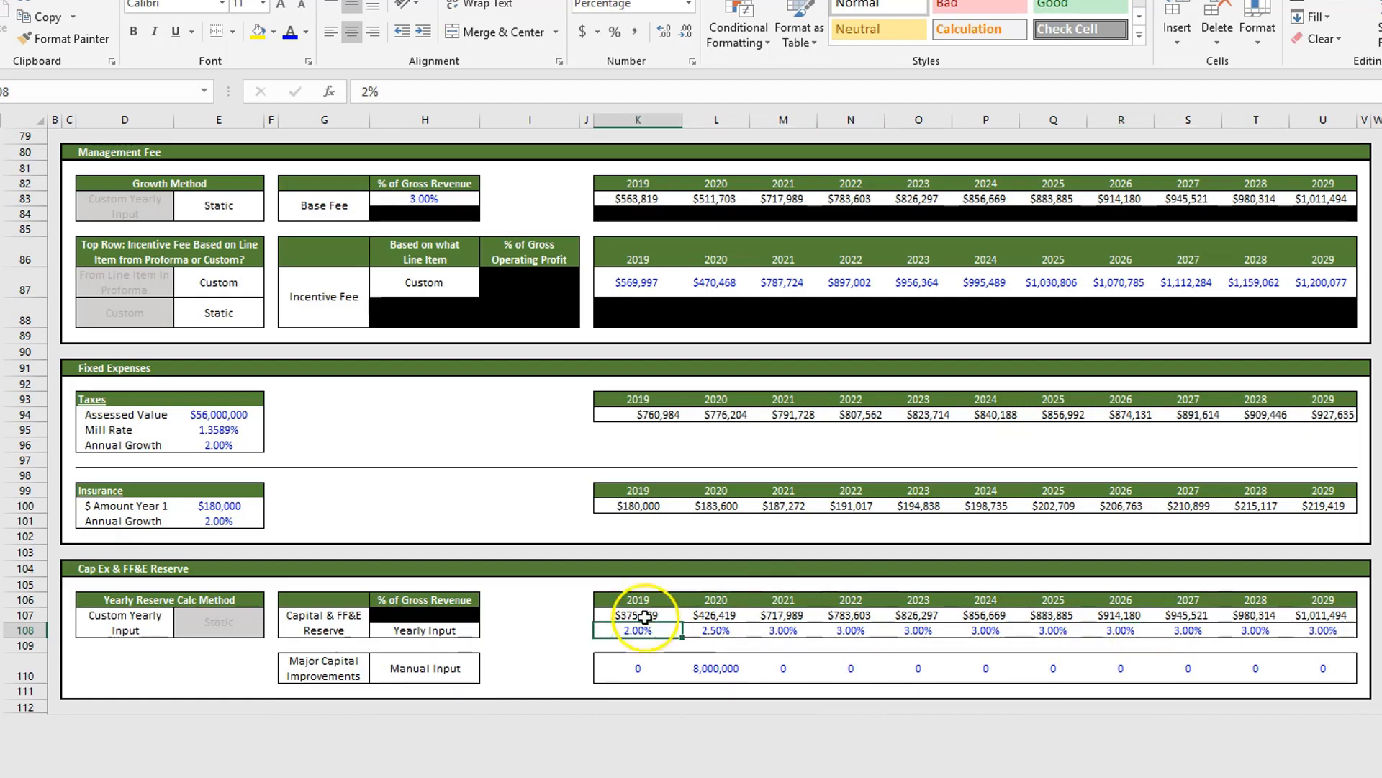
# - Examine the manually entered Major Capital Improvements row across 2019 to 2029, ending on the 2020 amount
pyautogui.click(717, 671)
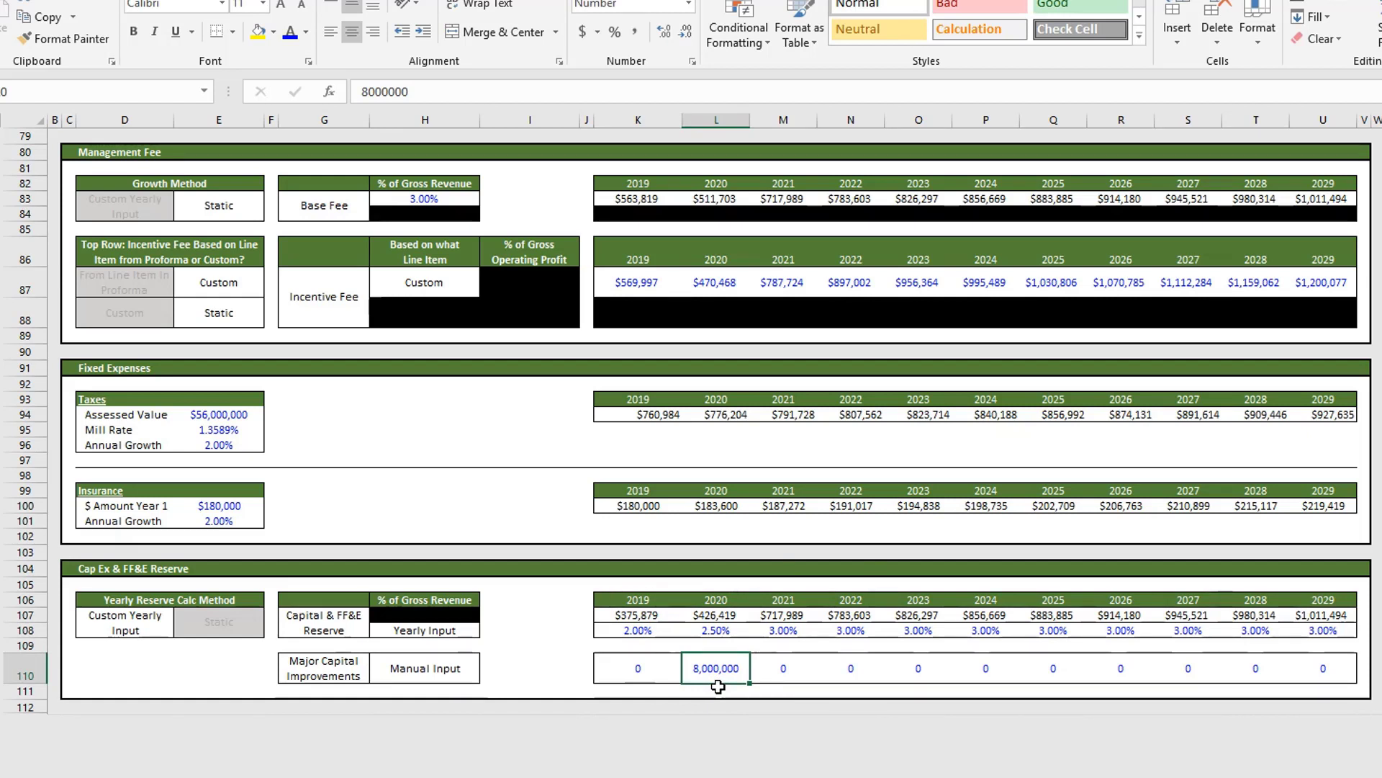
pyautogui.press('Left')
pyautogui.hotkey('ctrl', 'Left')
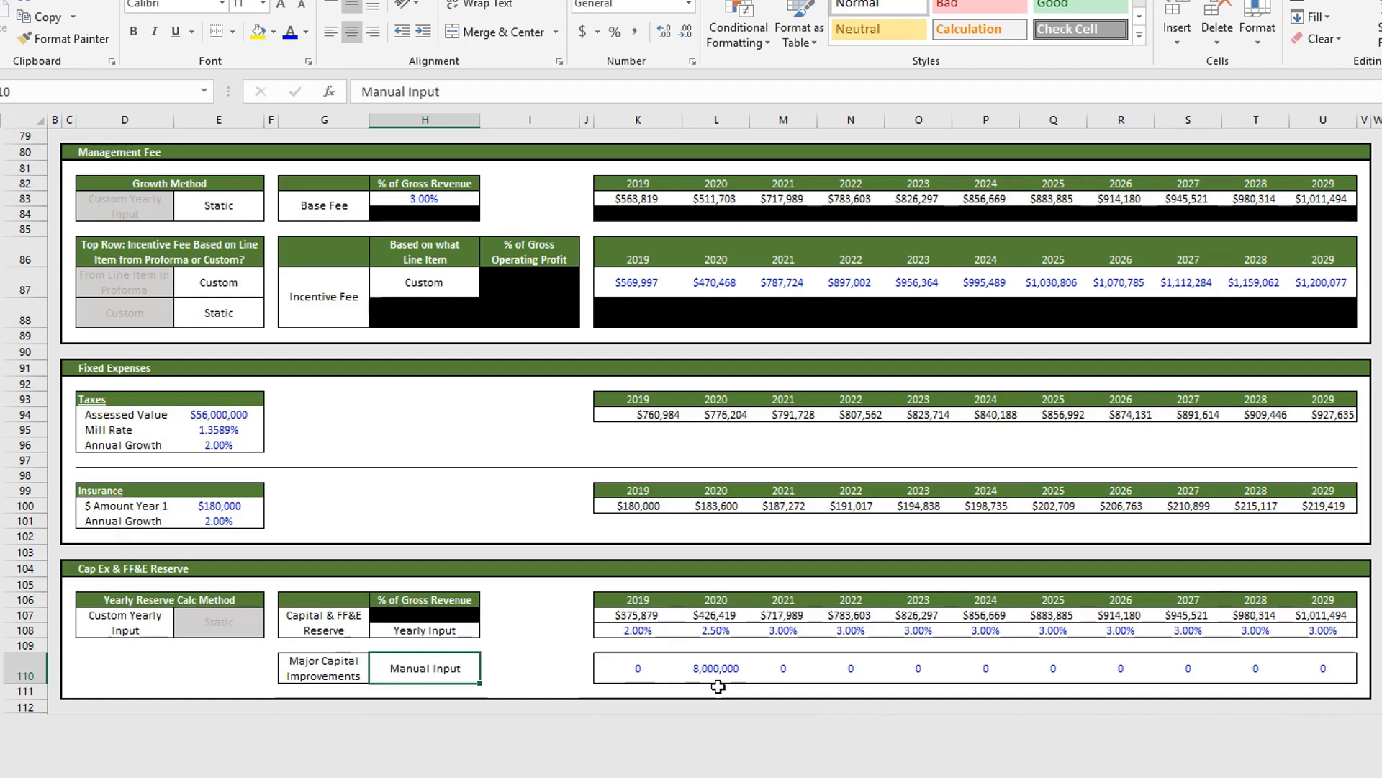
pyautogui.press('Left')
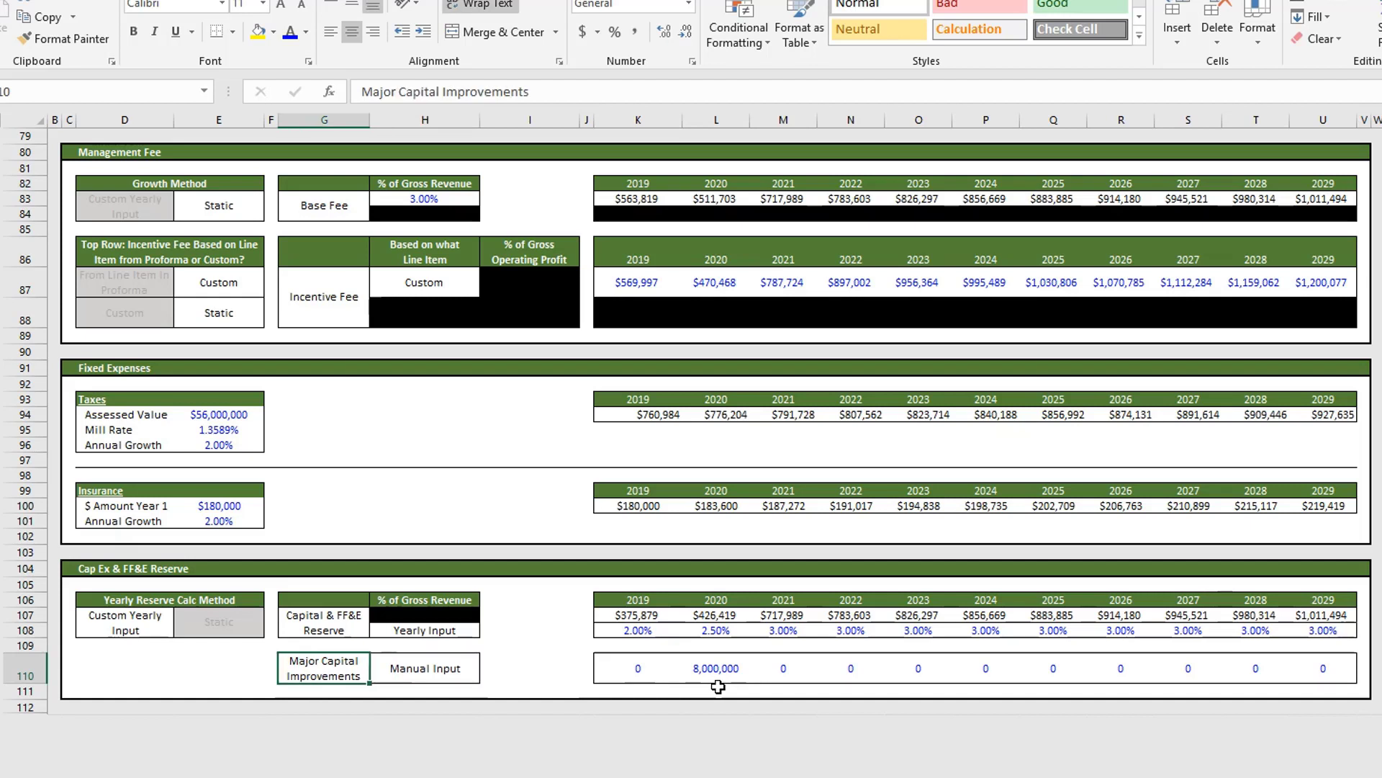
pyautogui.press('Right')
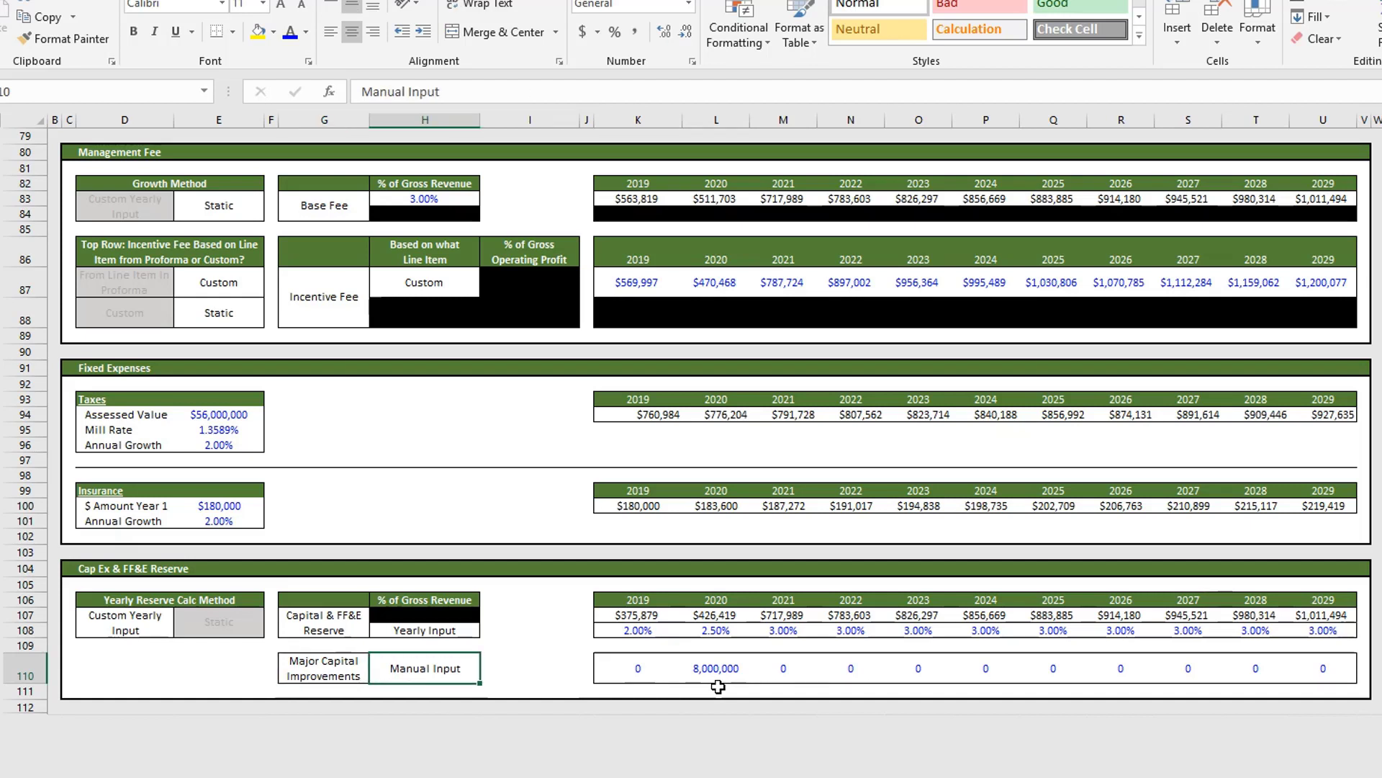
pyautogui.press('Right')
pyautogui.press('Right')
pyautogui.press('Right')
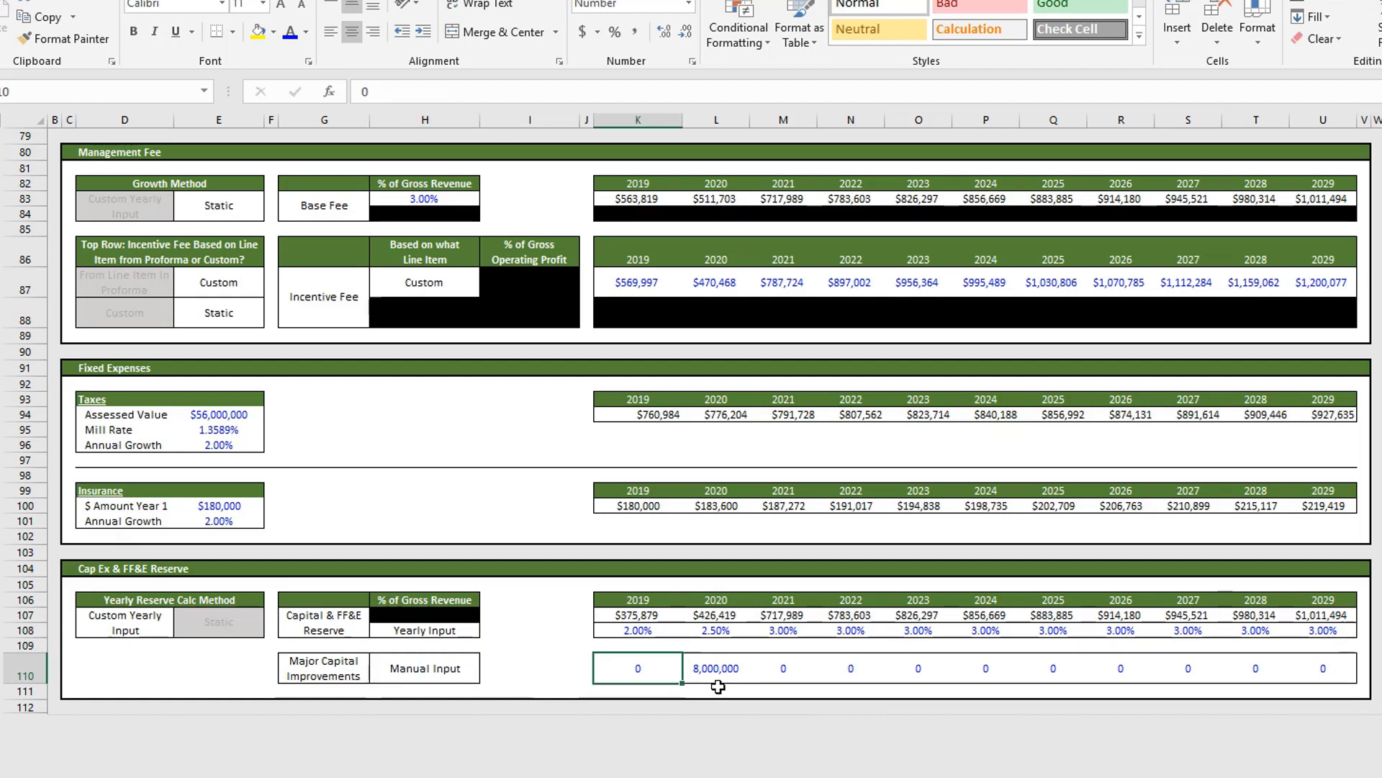
pyautogui.hotkey('ctrl', 'Right')
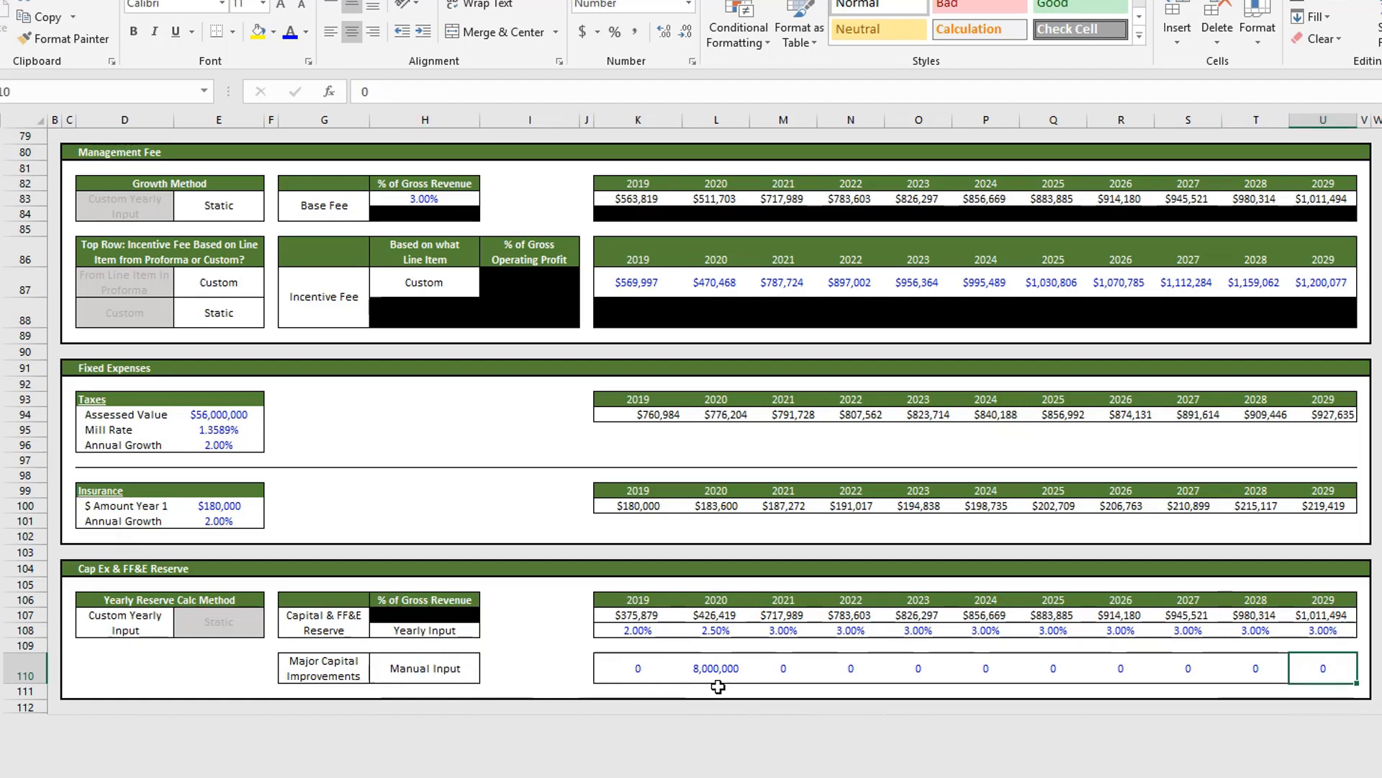
pyautogui.hotkey('ctrl', 'Left')
pyautogui.press('Right')
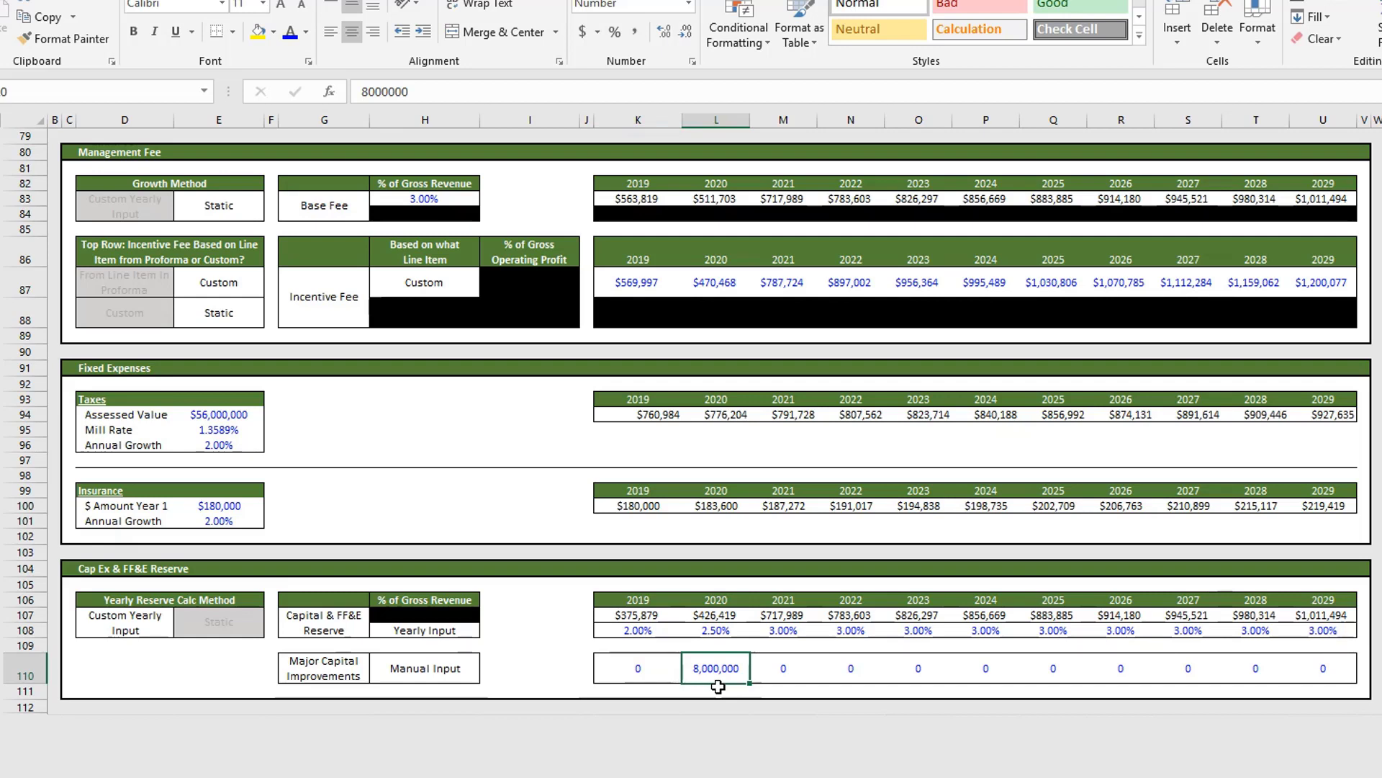
# - Trace the 2020 Major Capital Improvements amount on the OpCashFlow sheet and return to the OthExpenses sheet
pyautogui.hotkey('ctrl', 'pageup')
pyautogui.hotkey('ctrl', 'pageup')
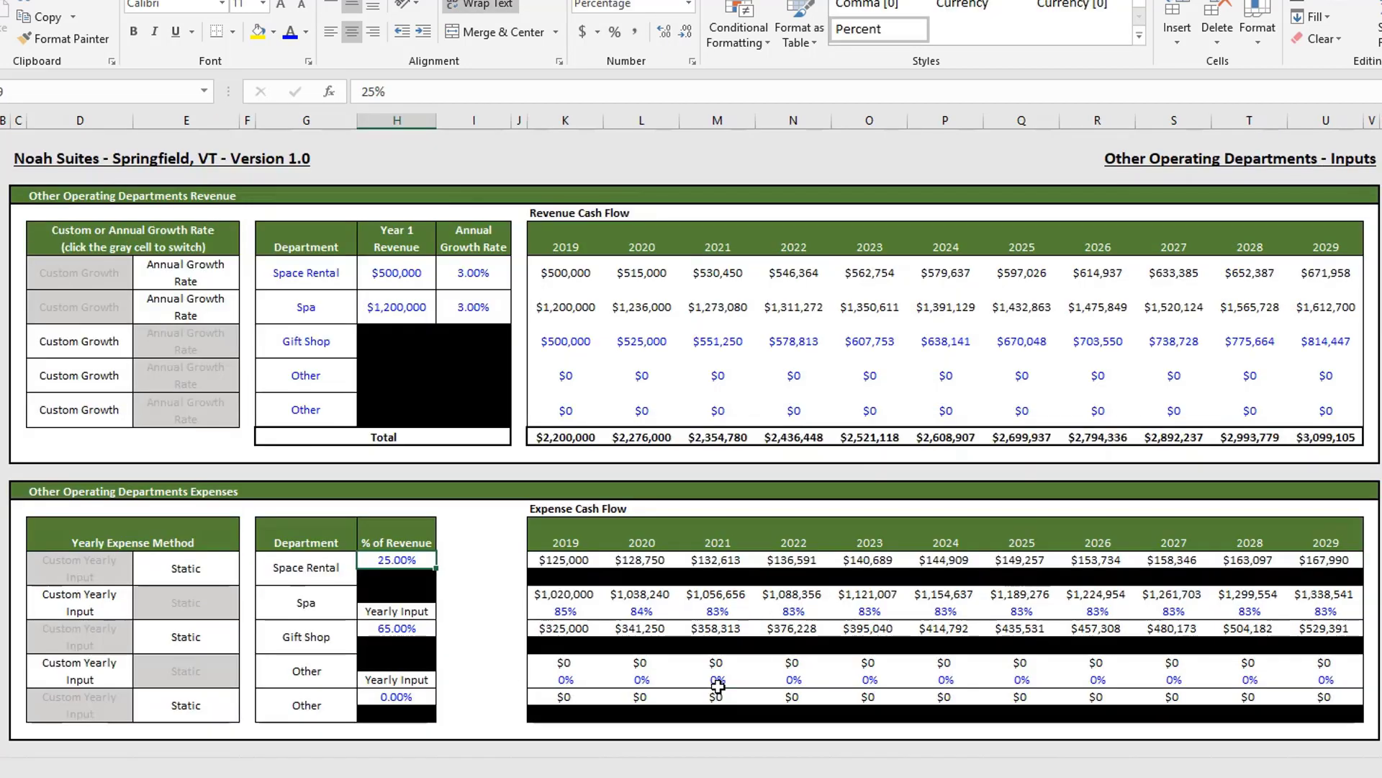
pyautogui.hotkey('ctrl', 'pageup')
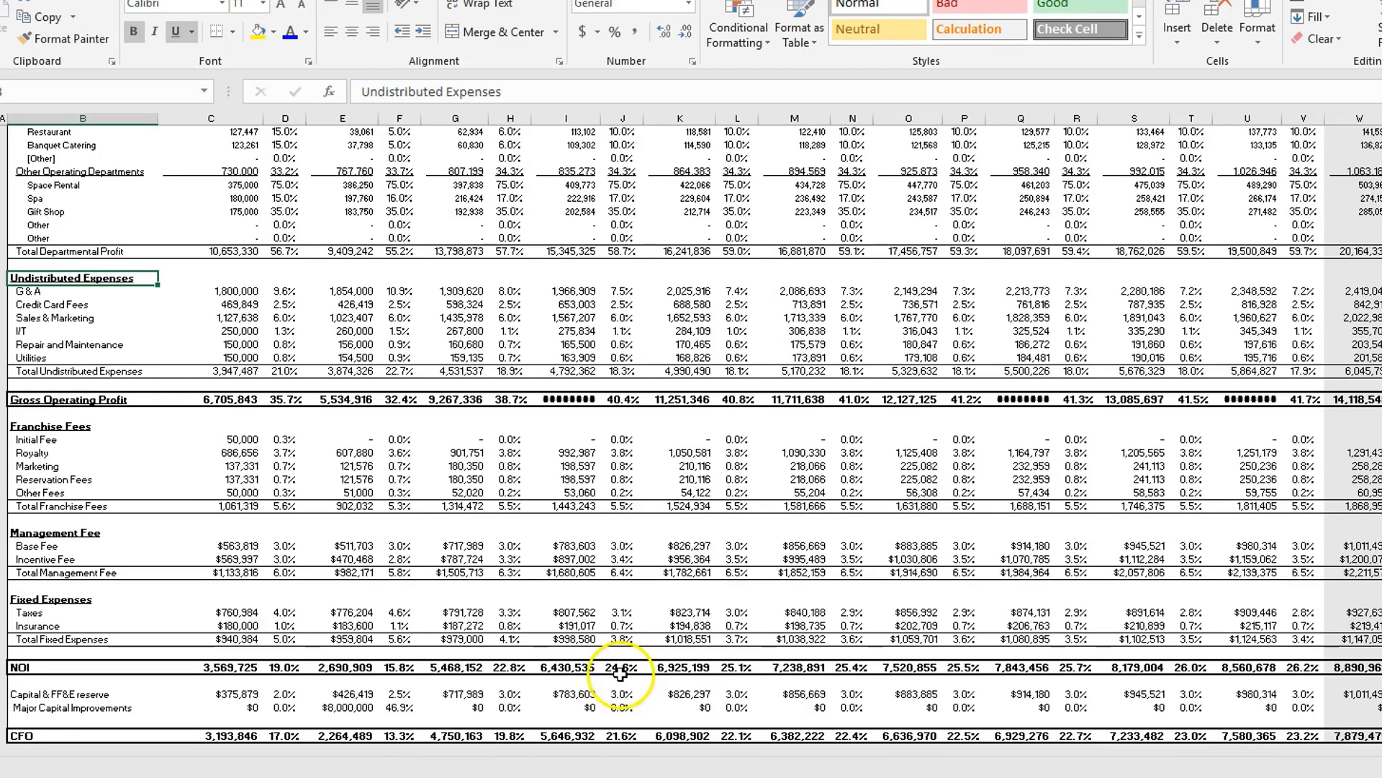
pyautogui.click(360, 707)
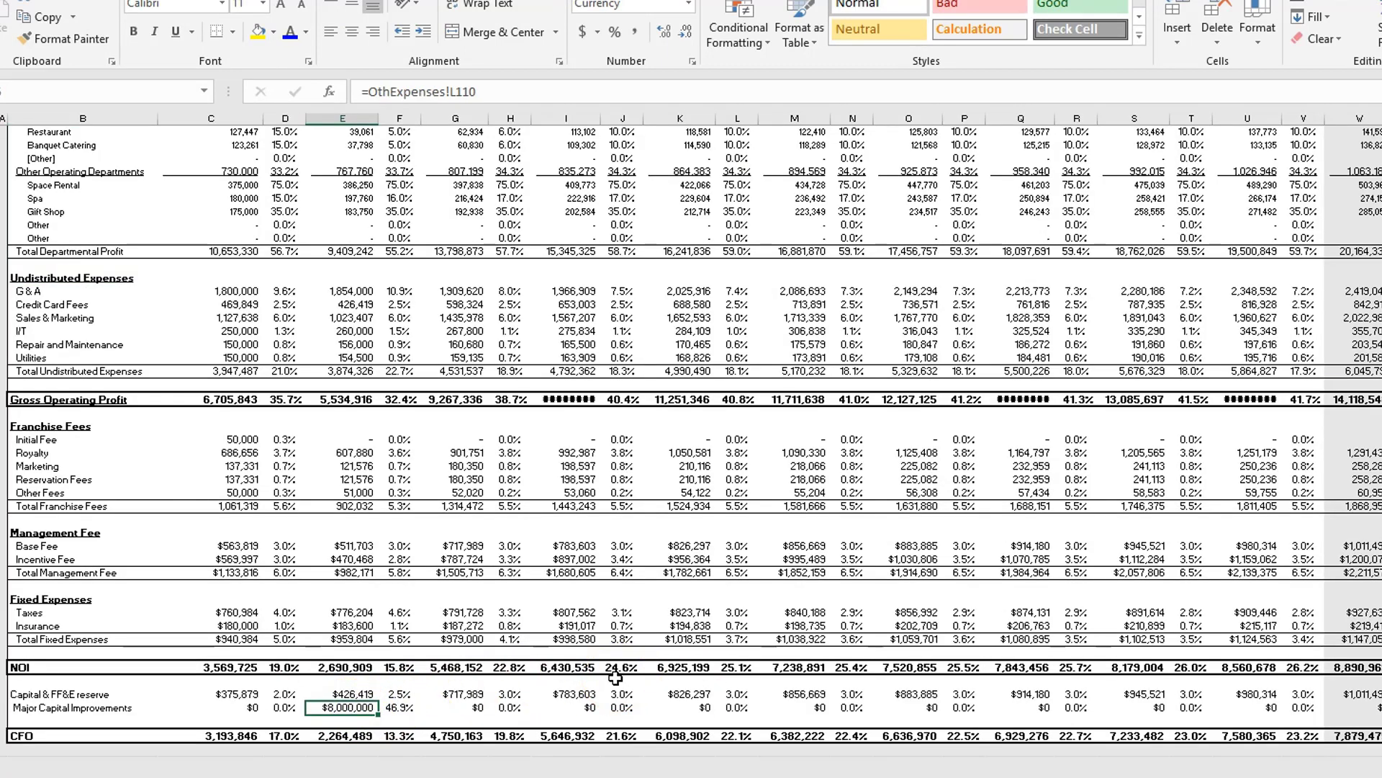
pyautogui.hotkey('ctrl', 'pagedown')
pyautogui.hotkey('ctrl', 'pagedown')
pyautogui.hotkey('ctrl', 'pagedown')
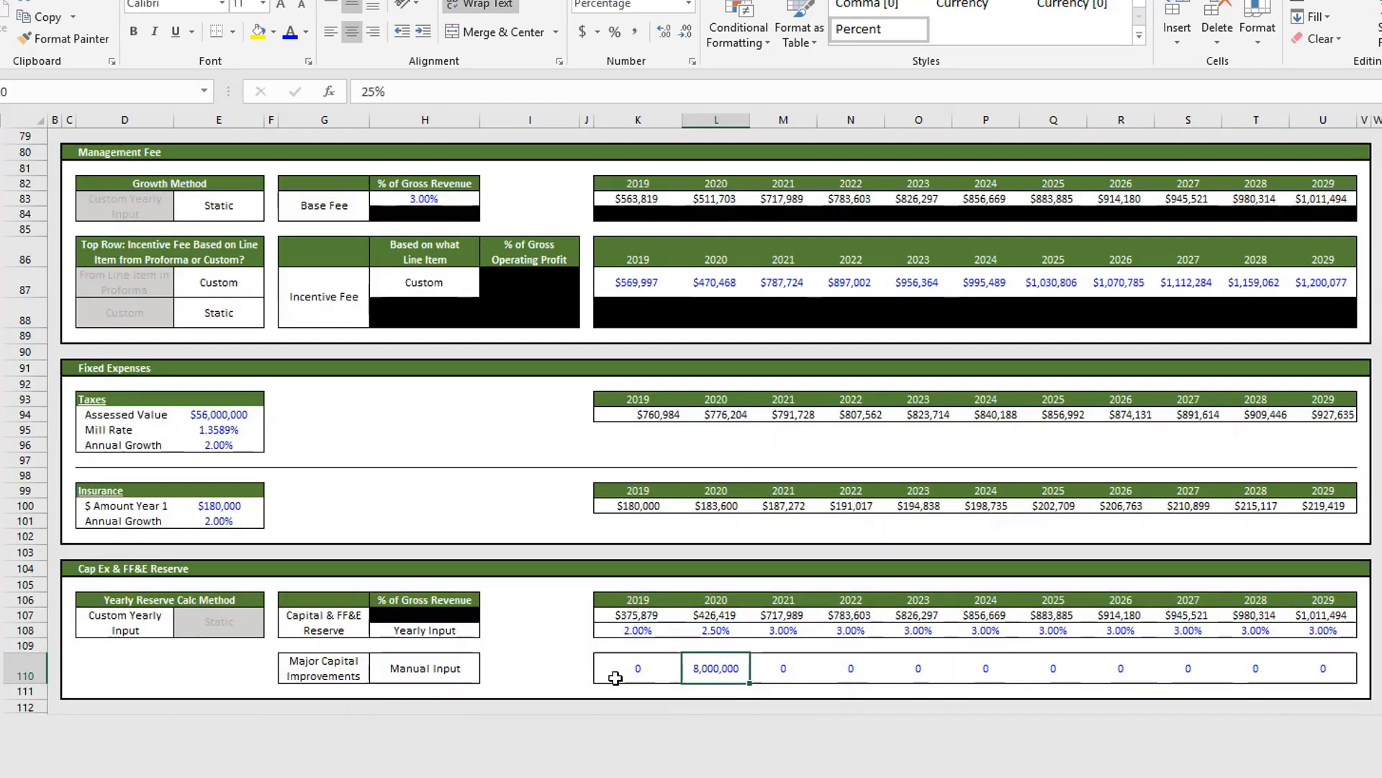
# - Go back to the top of the OthExpenses sheet and open the Penetration sheet
pyautogui.press('Left')
pyautogui.press('Left')
pyautogui.press('Left')
pyautogui.press('Left')
pyautogui.press('Left')
pyautogui.press('Left')
pyautogui.press('Left')
pyautogui.press('Left')
pyautogui.press('Left')
pyautogui.press('Left')
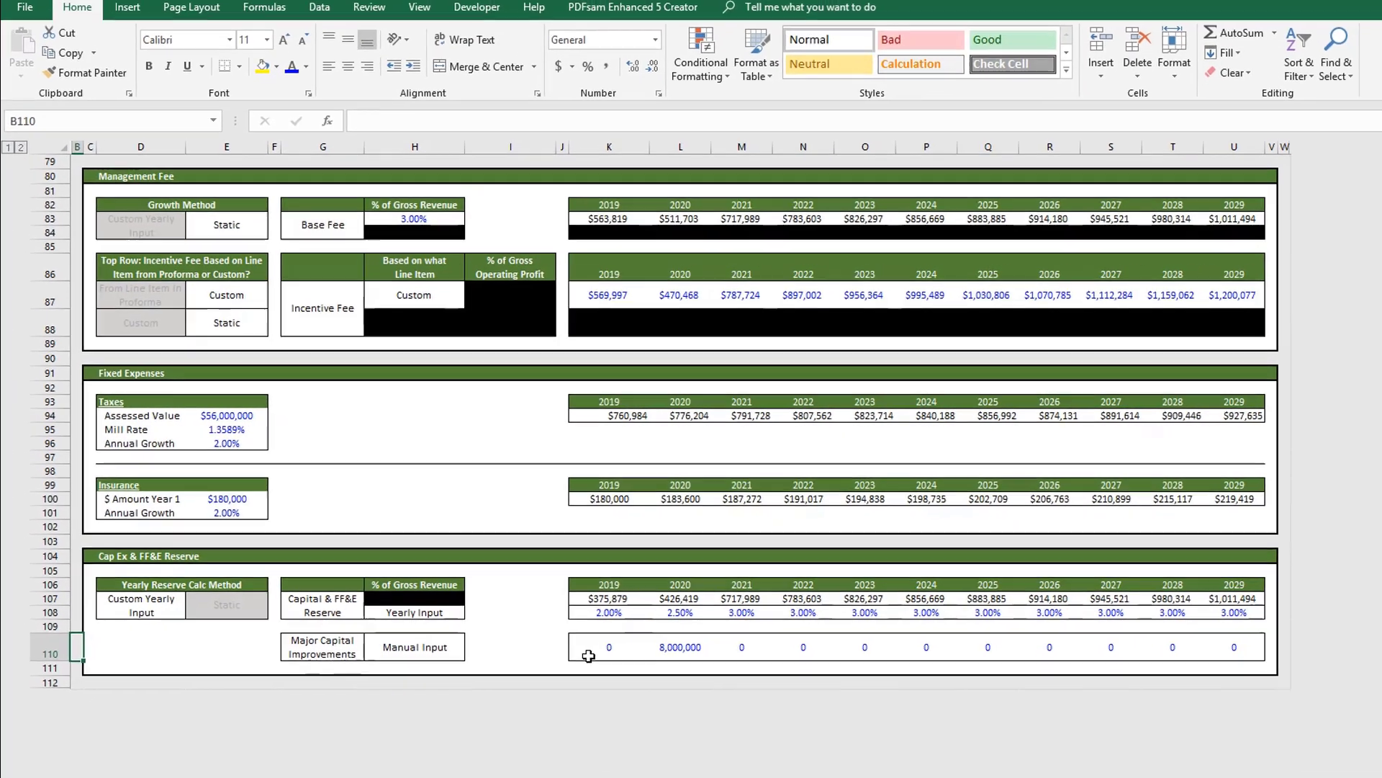
pyautogui.hotkey('ctrl', 'Up')
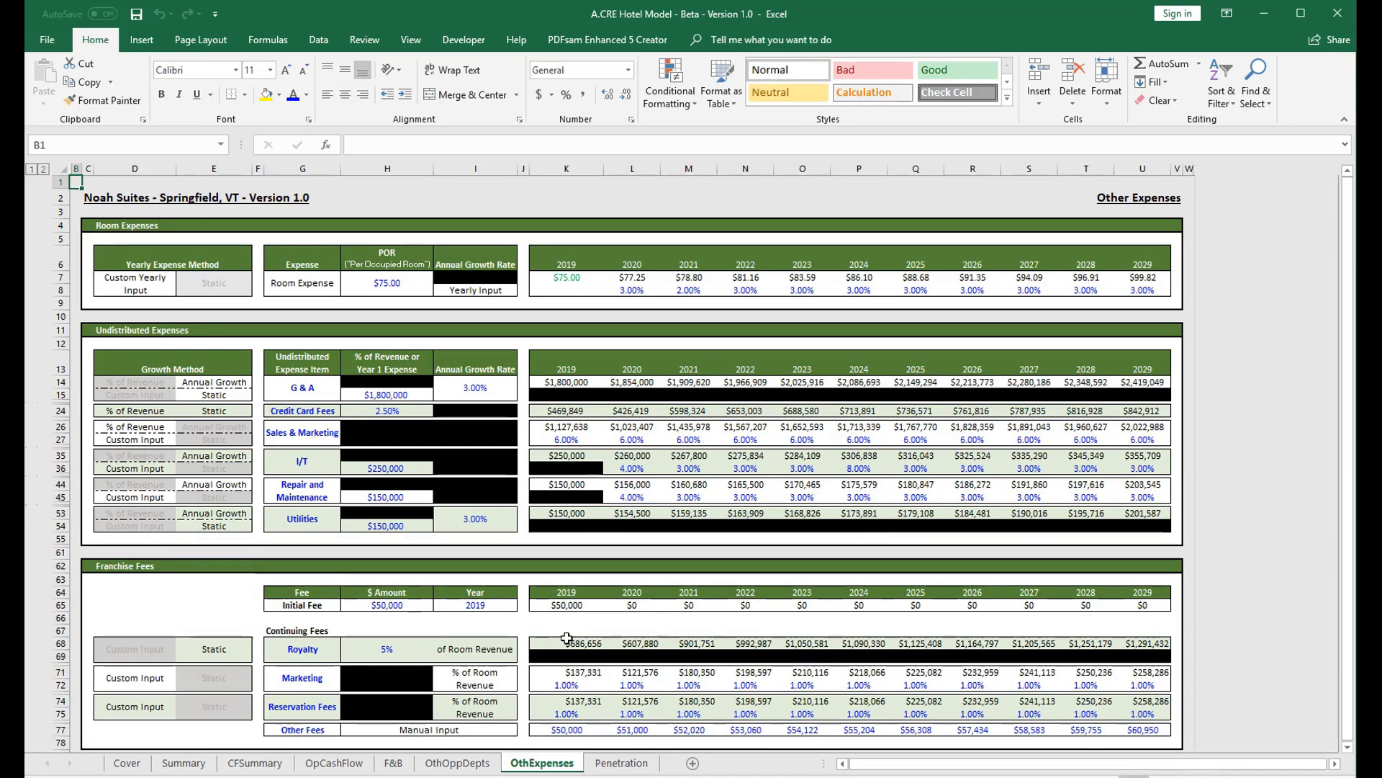
pyautogui.hotkey('ctrl', 'pagedown')
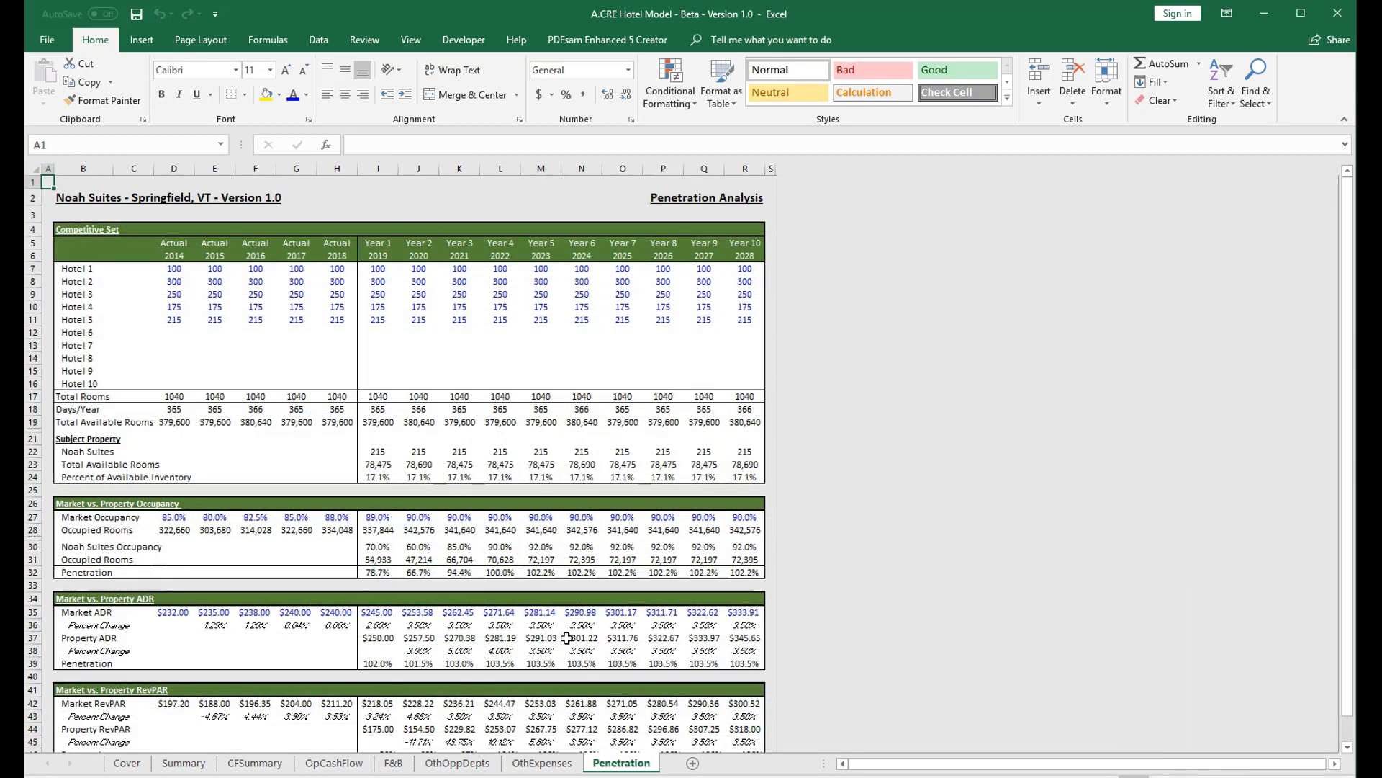